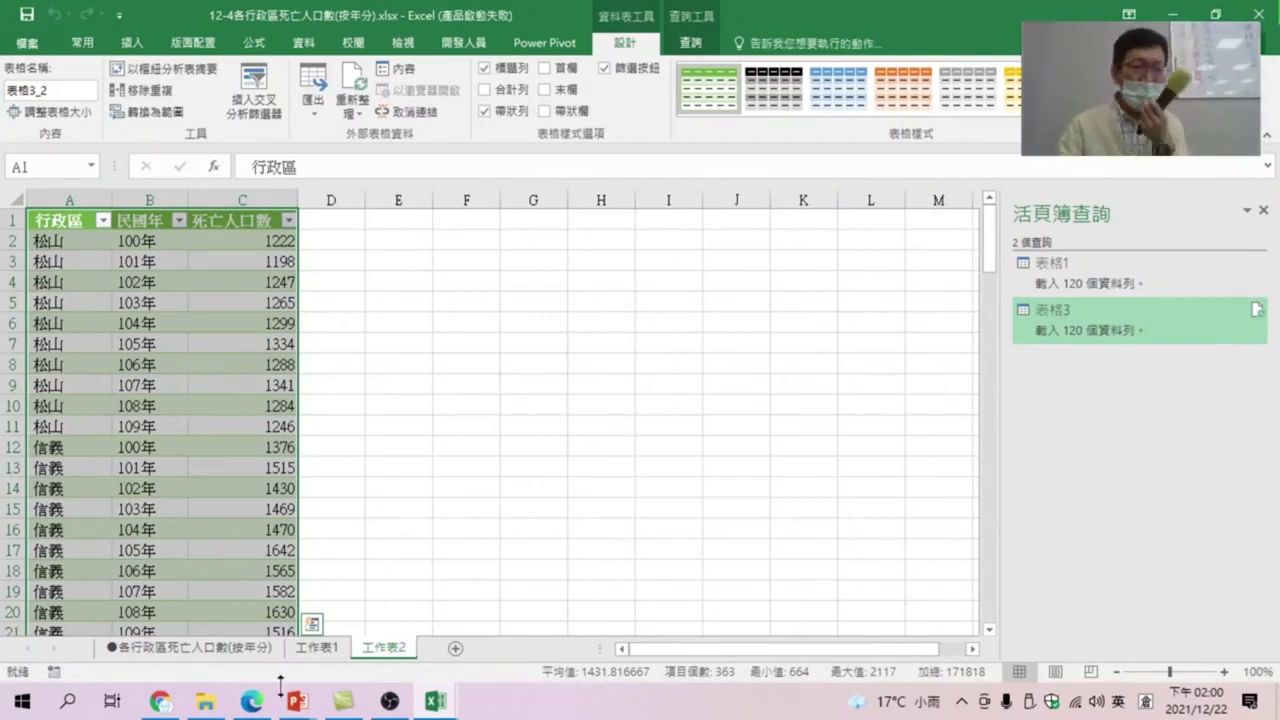
Step: Deselect the table and bring up the Combine Queries options (Merge, Append) under Data > New Query
{"action": "key", "text": "Return"}
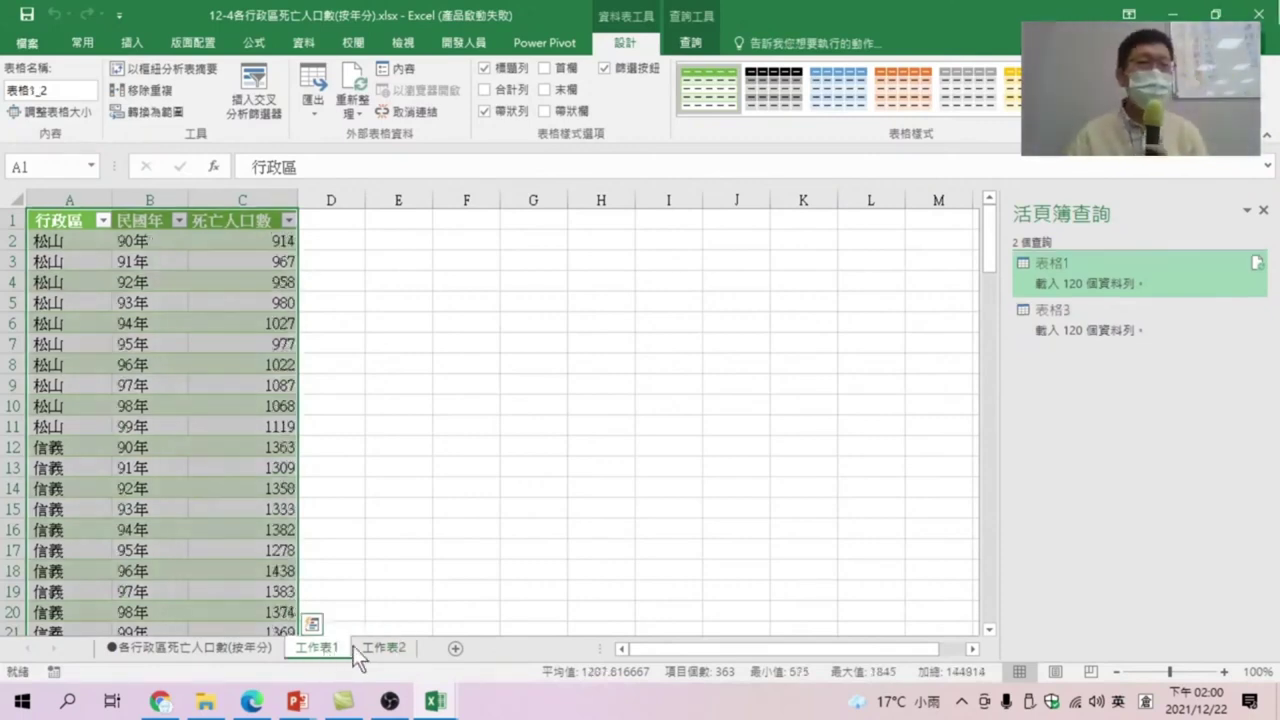
{"action": "left_click", "coordinate": [257, 407]}
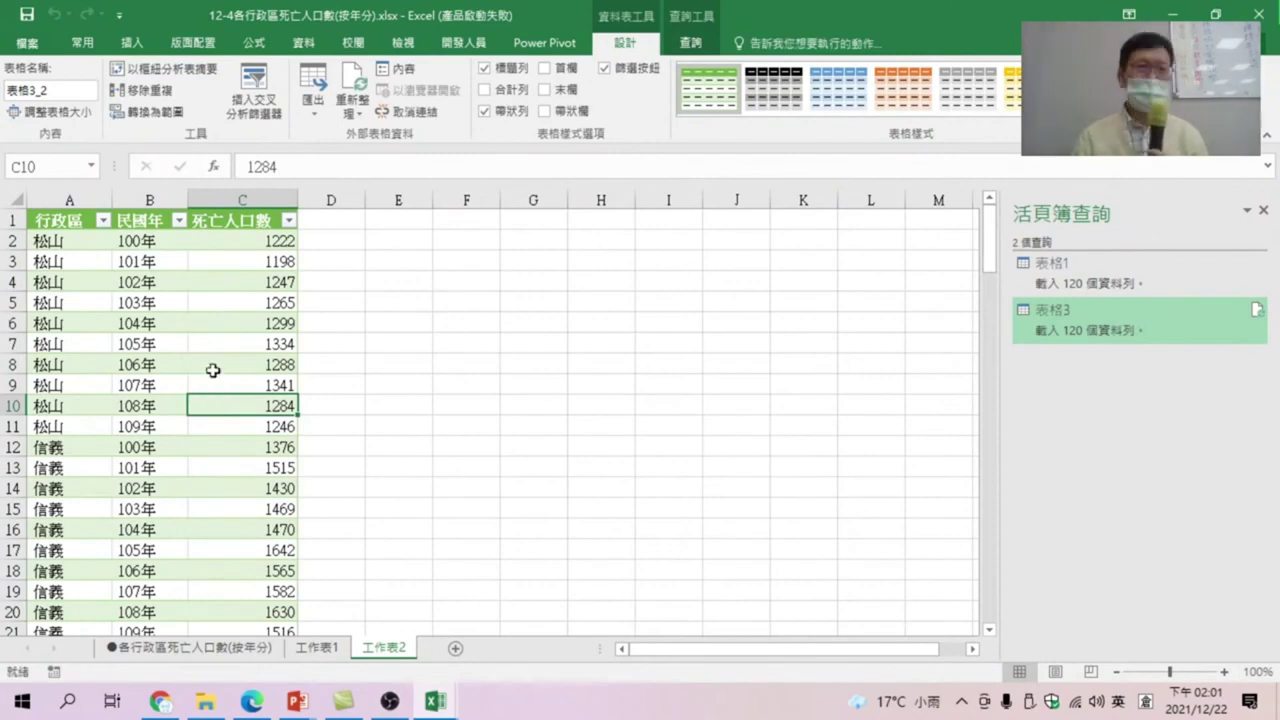
{"action": "left_click", "coordinate": [304, 43]}
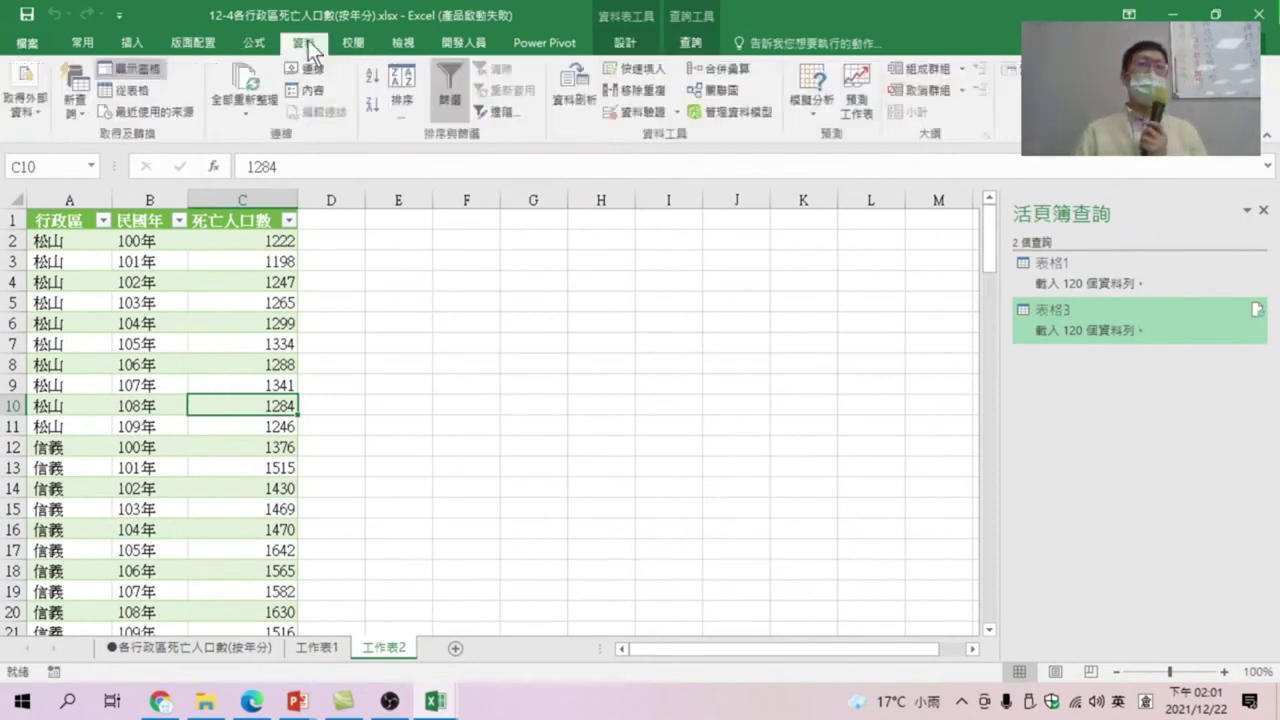
{"action": "left_click", "coordinate": [76, 110]}
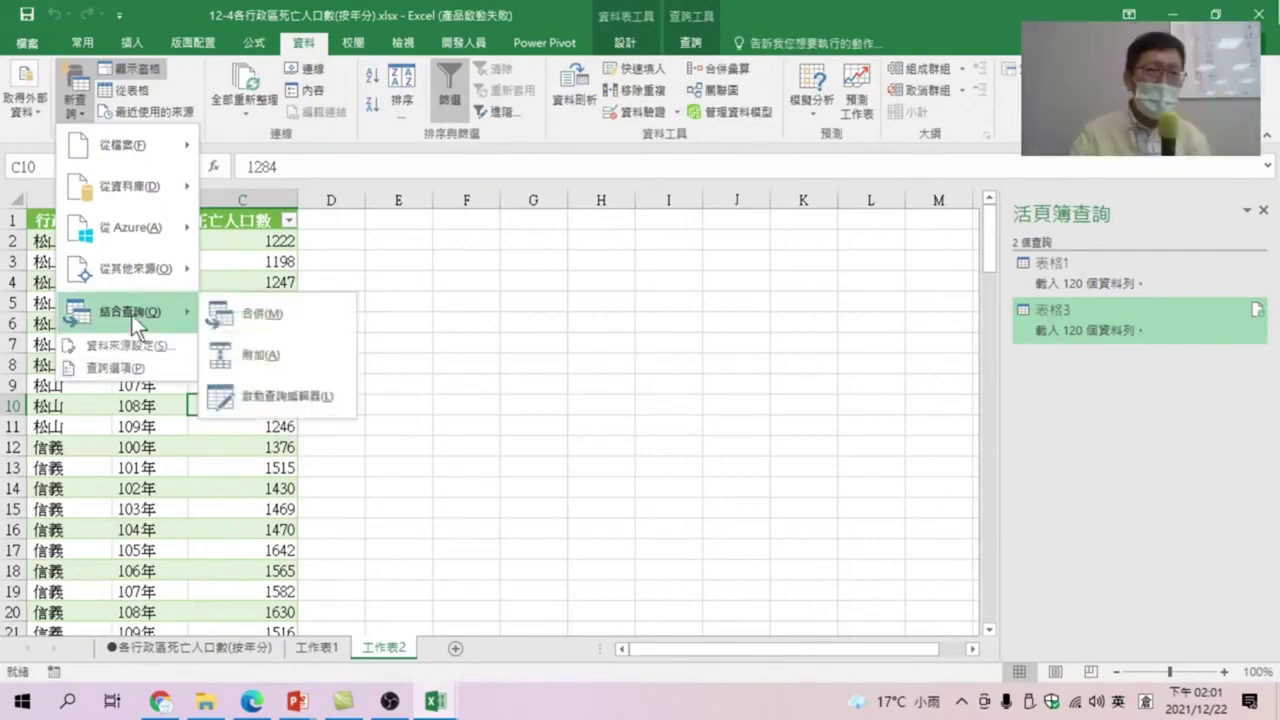
{"action": "mouse_move", "coordinate": [125, 311]}
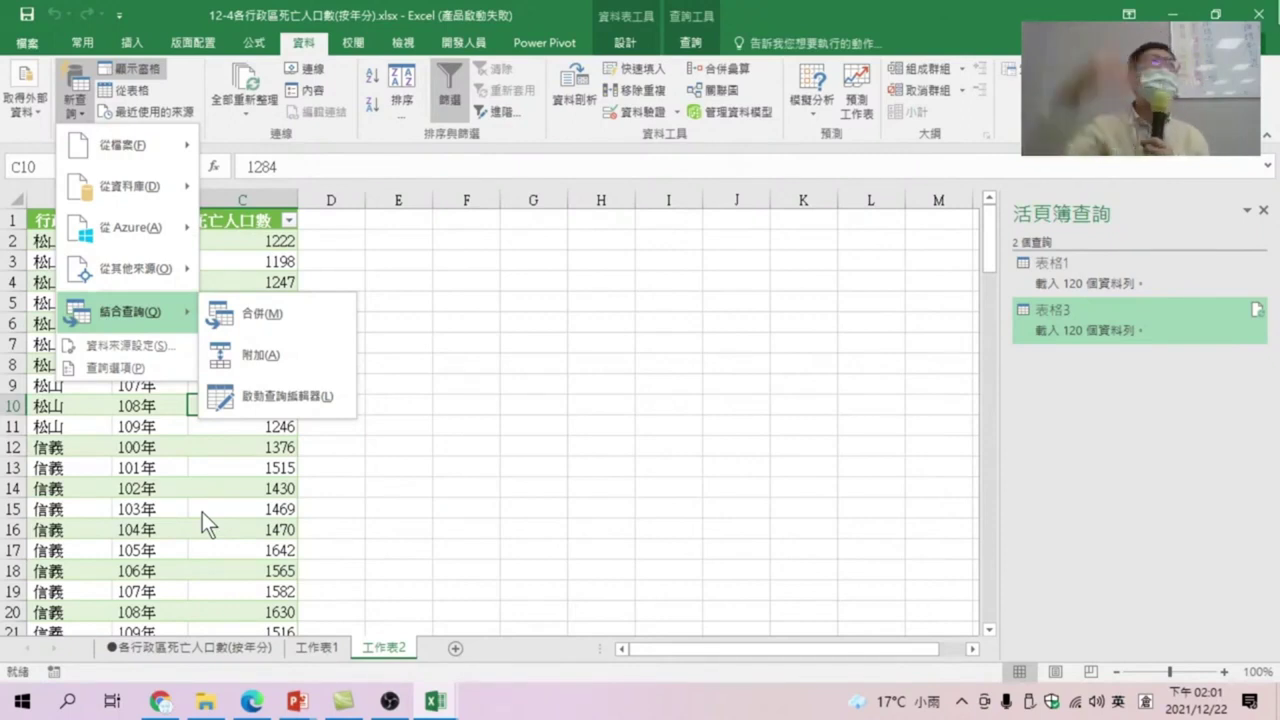
Step: Append 表格3 onto 表格1 as the primary table, creating the Append1 query
{"action": "left_click", "coordinate": [266, 355]}
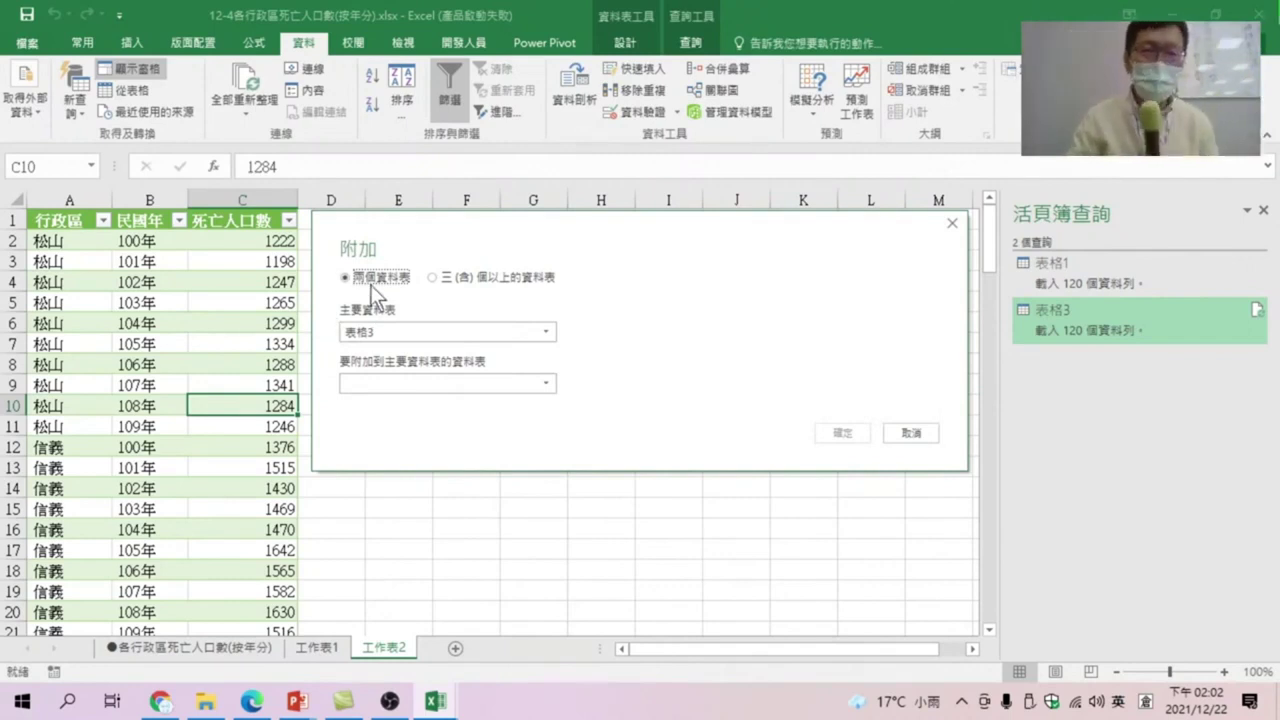
{"action": "left_click", "coordinate": [386, 334]}
{"action": "left_click", "coordinate": [367, 355]}
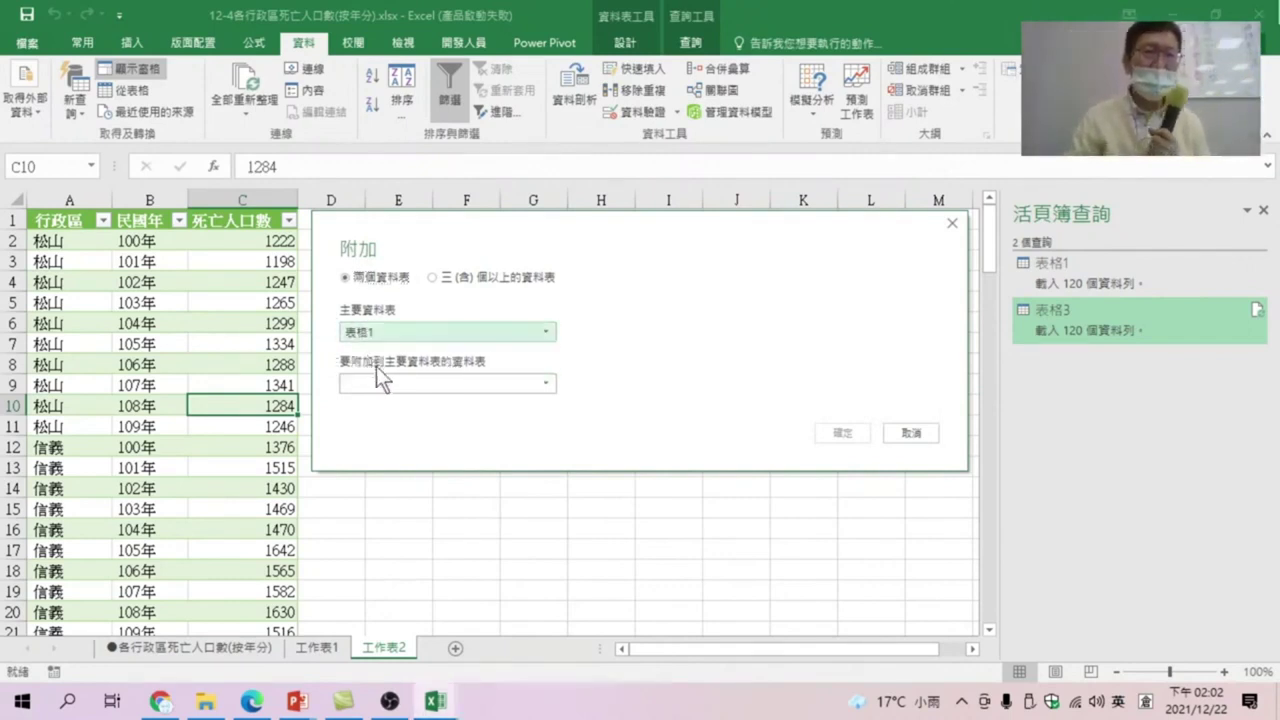
{"action": "left_click", "coordinate": [384, 384]}
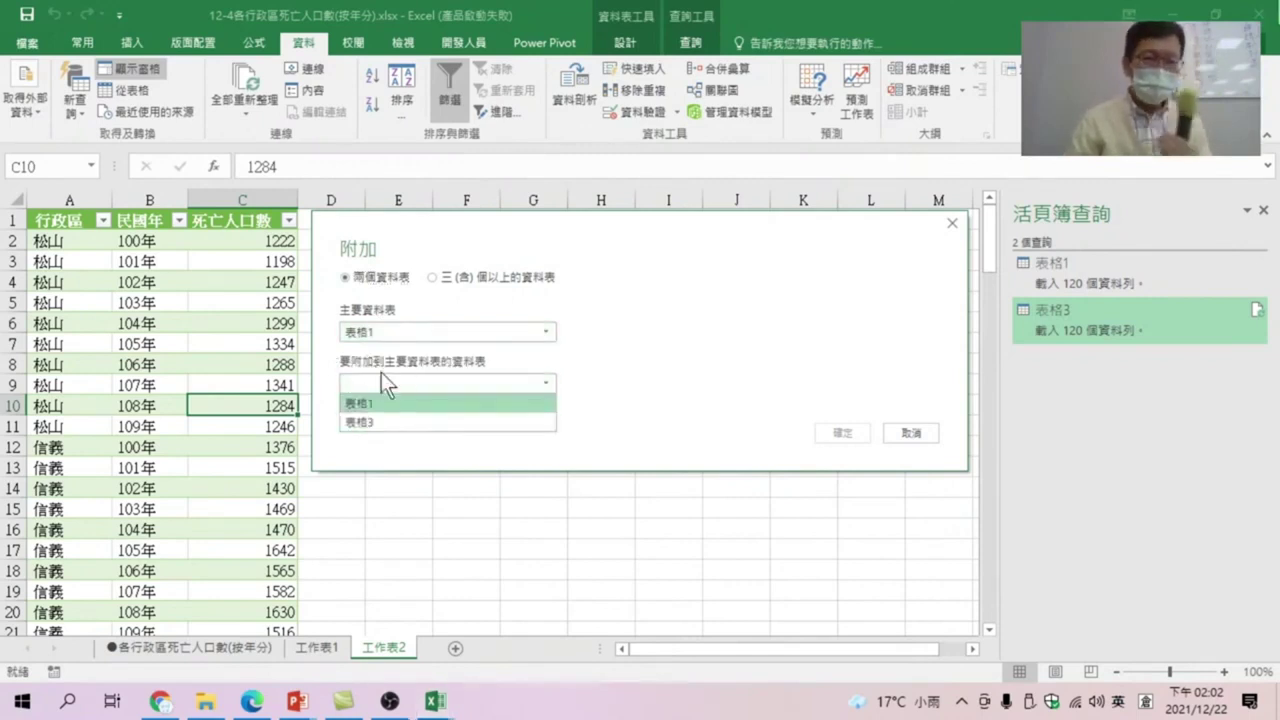
{"action": "left_click", "coordinate": [368, 423]}
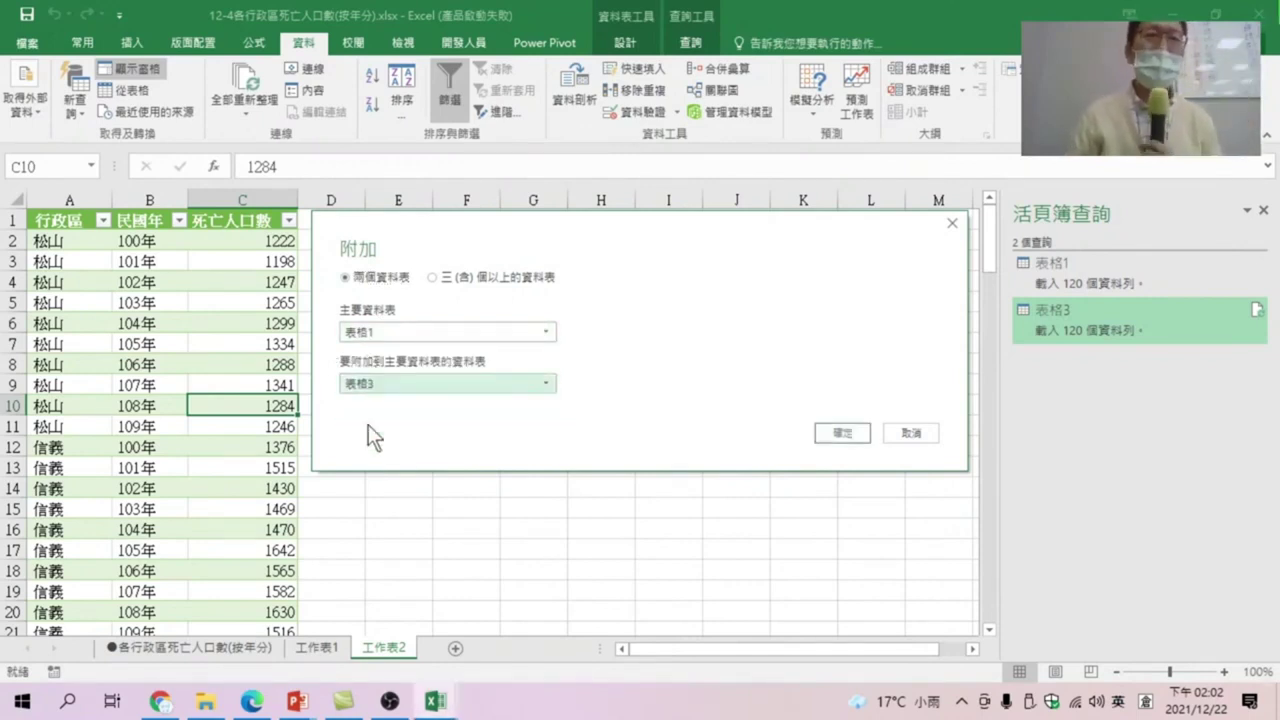
{"action": "left_click", "coordinate": [847, 429]}
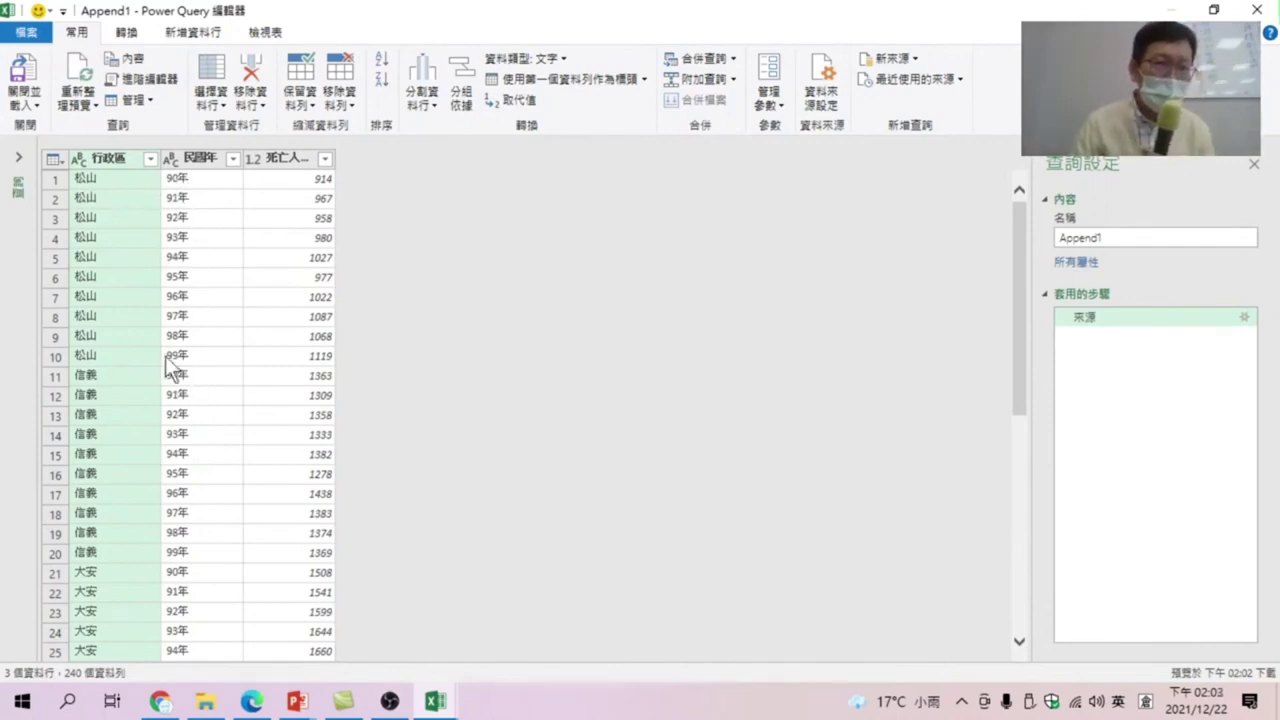
Step: Scroll through the Append1 preview to confirm all 240 district rows are present
{"action": "scroll", "coordinate": [175, 368], "scroll_direction": "down", "scroll_amount": 1}
{"action": "scroll", "coordinate": [195, 410], "scroll_direction": "down", "scroll_amount": 7}
{"action": "scroll", "coordinate": [205, 470], "scroll_direction": "down", "scroll_amount": 2}
{"action": "scroll", "coordinate": [210, 500], "scroll_direction": "down", "scroll_amount": 12}
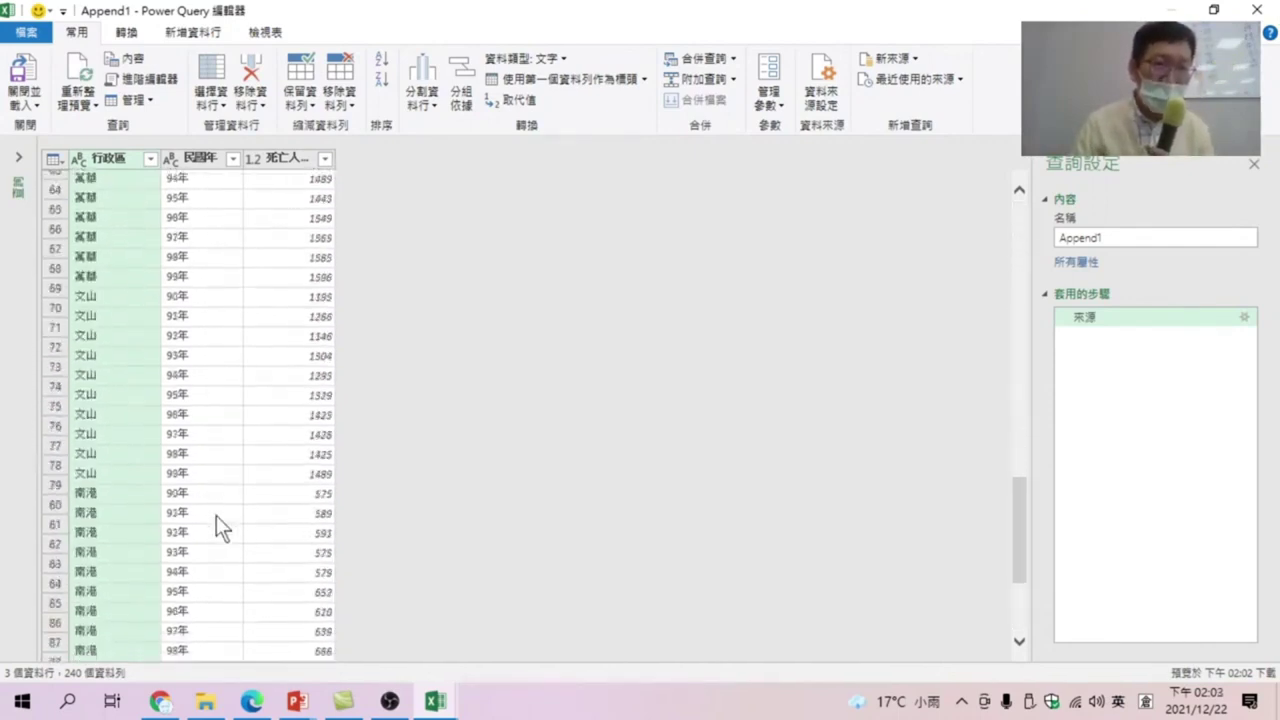
{"action": "scroll", "coordinate": [215, 520], "scroll_direction": "down", "scroll_amount": 11}
{"action": "scroll", "coordinate": [215, 530], "scroll_direction": "down", "scroll_amount": 12}
{"action": "scroll", "coordinate": [213, 538], "scroll_direction": "down", "scroll_amount": 12}
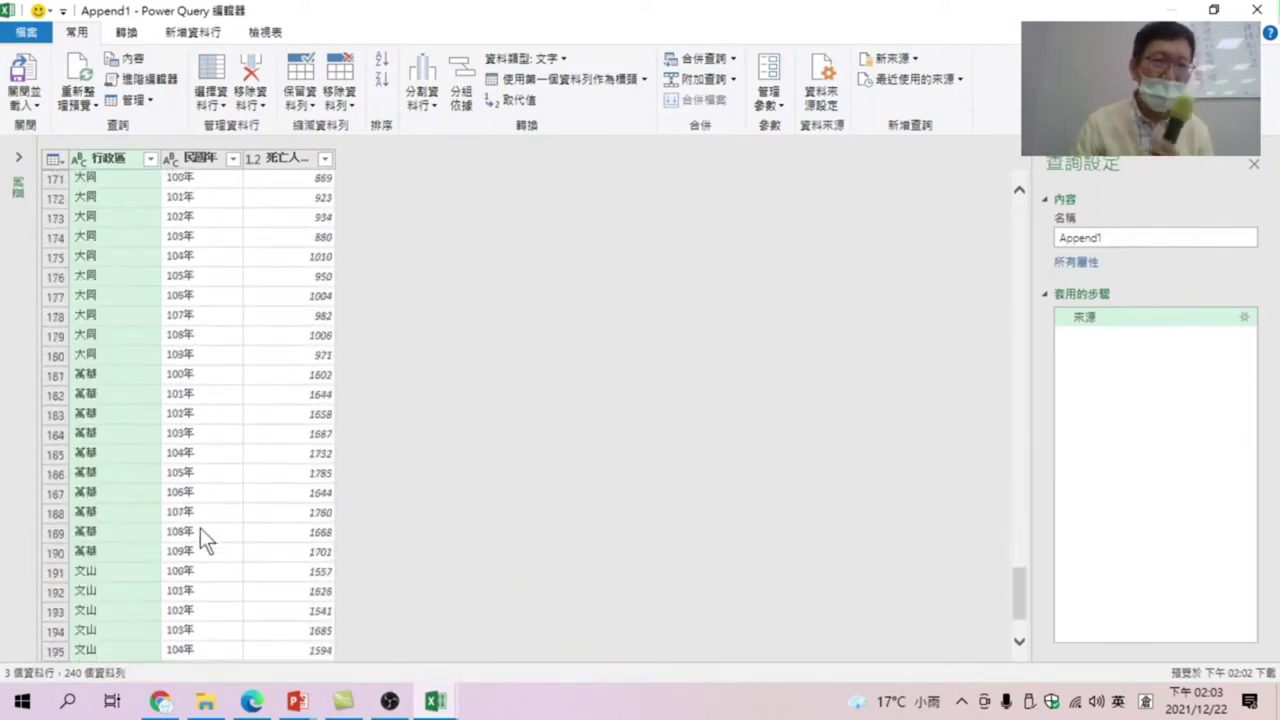
{"action": "scroll", "coordinate": [198, 524], "scroll_direction": "up", "scroll_amount": 6}
{"action": "scroll", "coordinate": [196, 520], "scroll_direction": "up", "scroll_amount": 1}
{"action": "scroll", "coordinate": [196, 519], "scroll_direction": "up", "scroll_amount": 6}
{"action": "scroll", "coordinate": [160, 420], "scroll_direction": "up", "scroll_amount": 1}
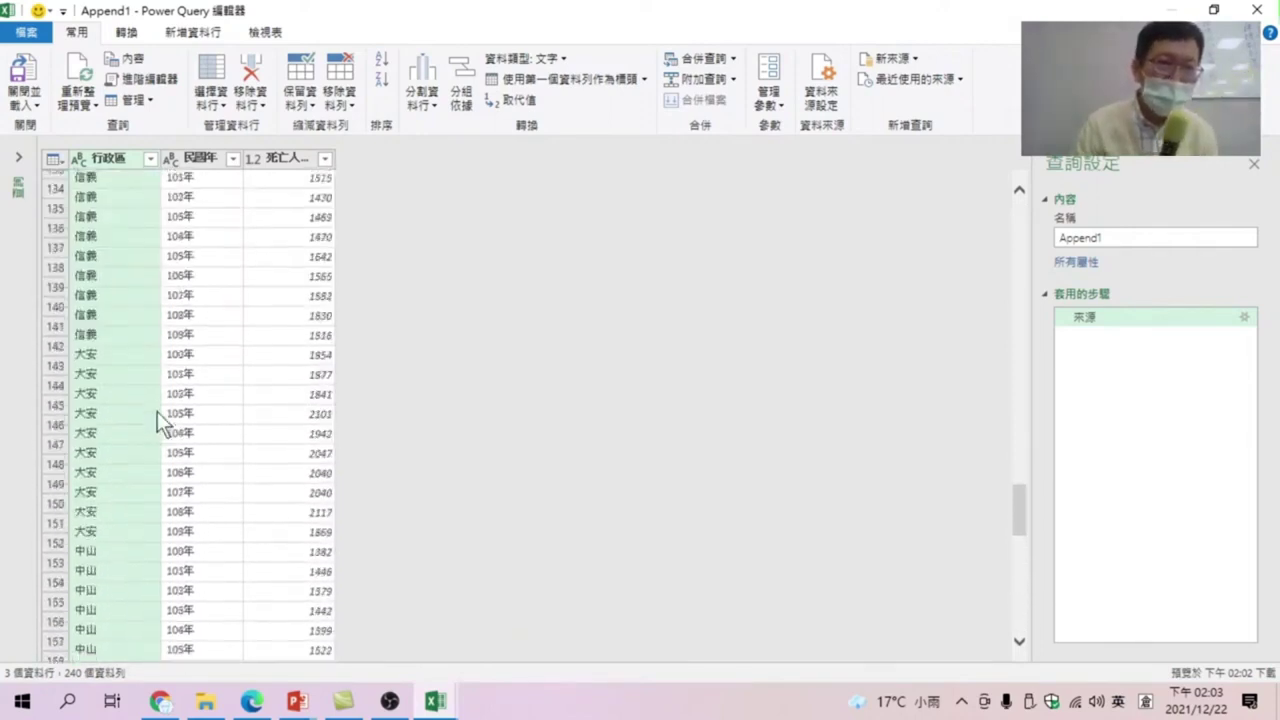
{"action": "scroll", "coordinate": [158, 410], "scroll_direction": "up", "scroll_amount": 6}
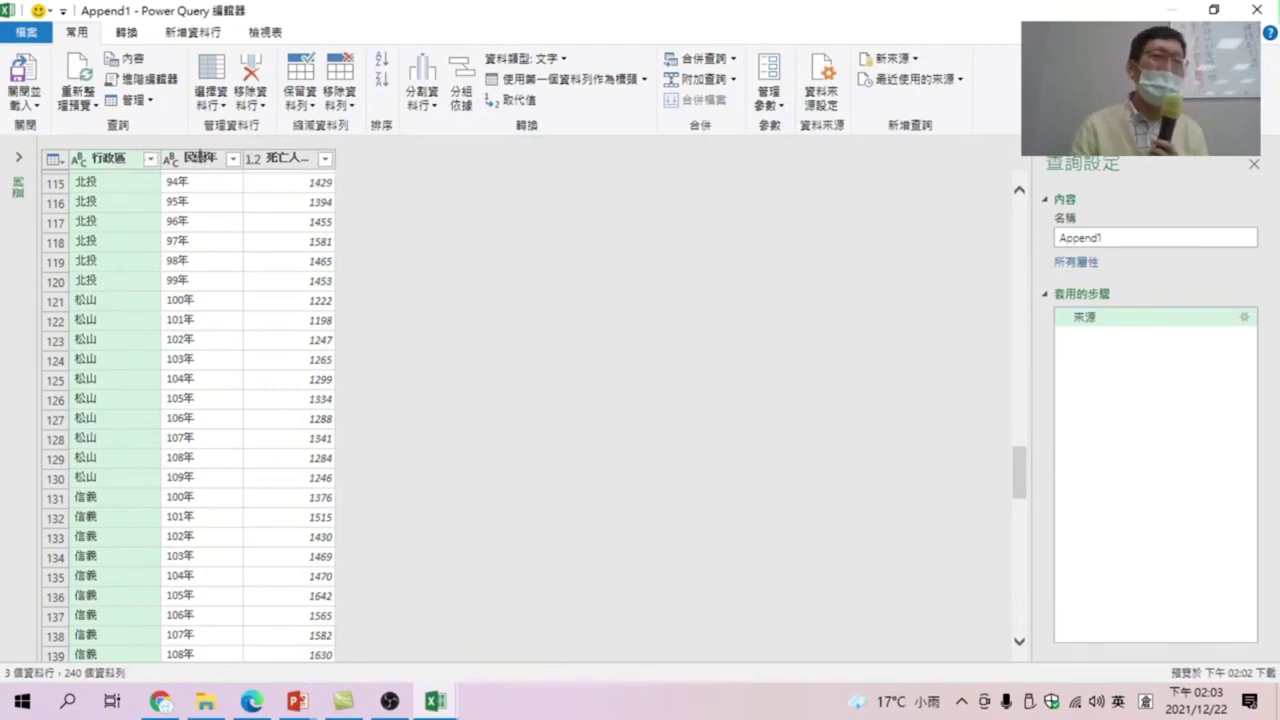
Step: Add a Replace Values step on the 行政區 column
{"action": "right_click", "coordinate": [112, 158]}
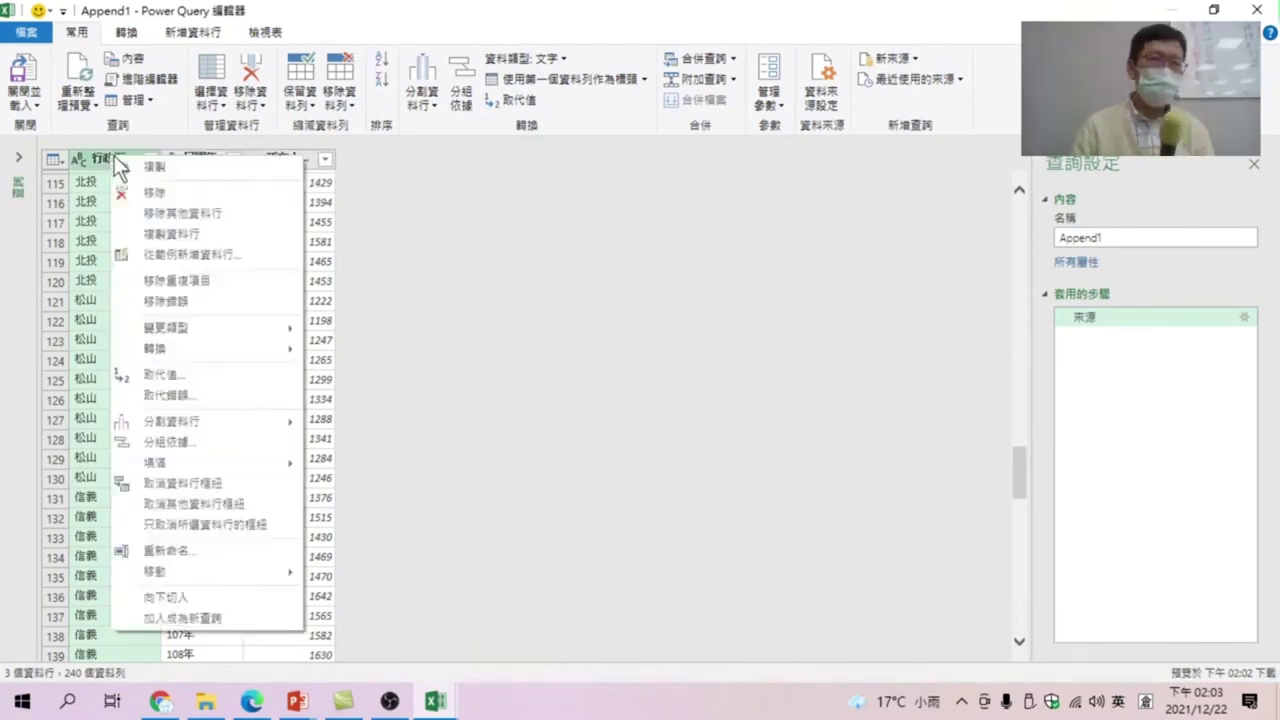
{"action": "left_click", "coordinate": [170, 376]}
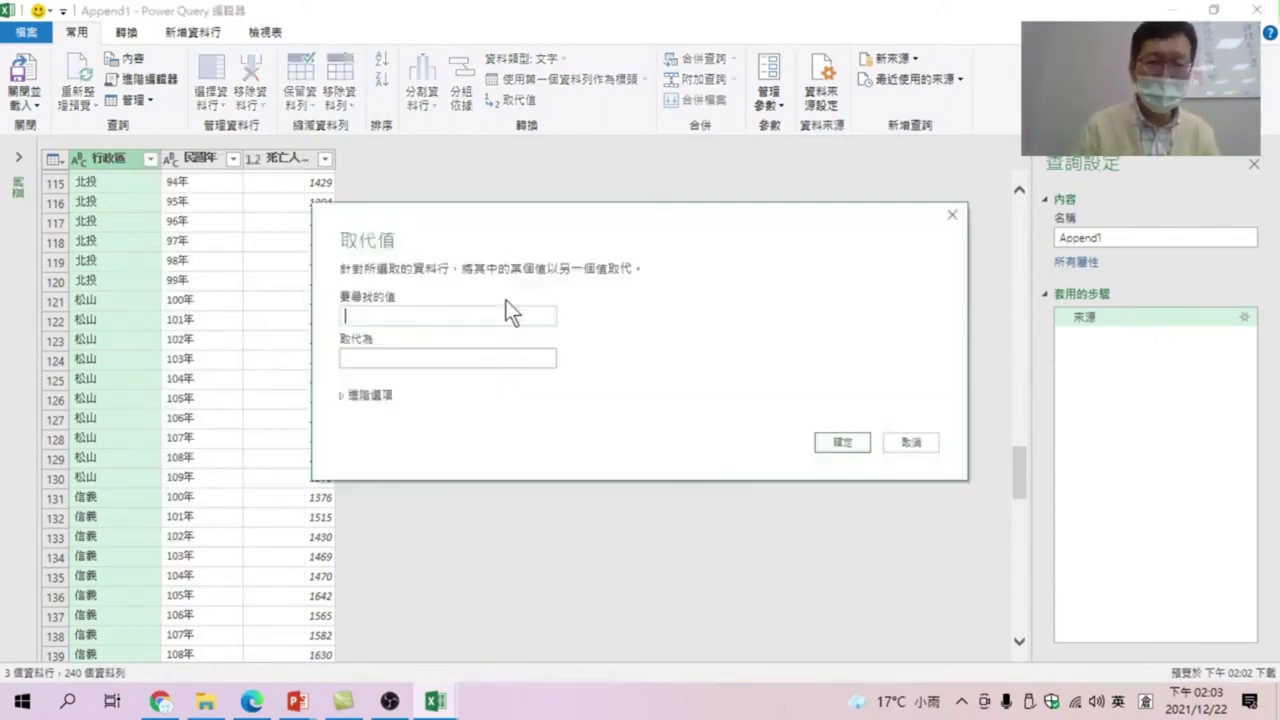
{"action": "left_click", "coordinate": [374, 358]}
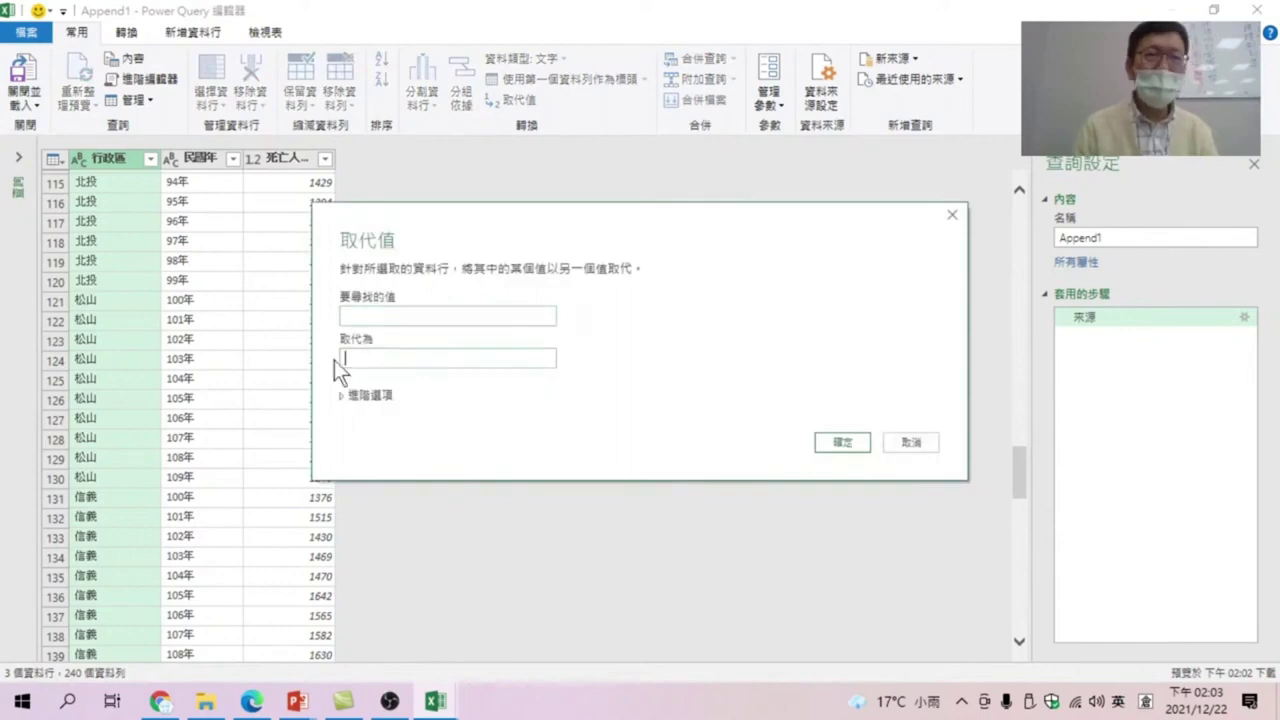
{"action": "left_click", "coordinate": [840, 442]}
Step: Add a Replace Values step on 民國年 and set 死亡人口數 to Whole Number
{"action": "right_click", "coordinate": [192, 159]}
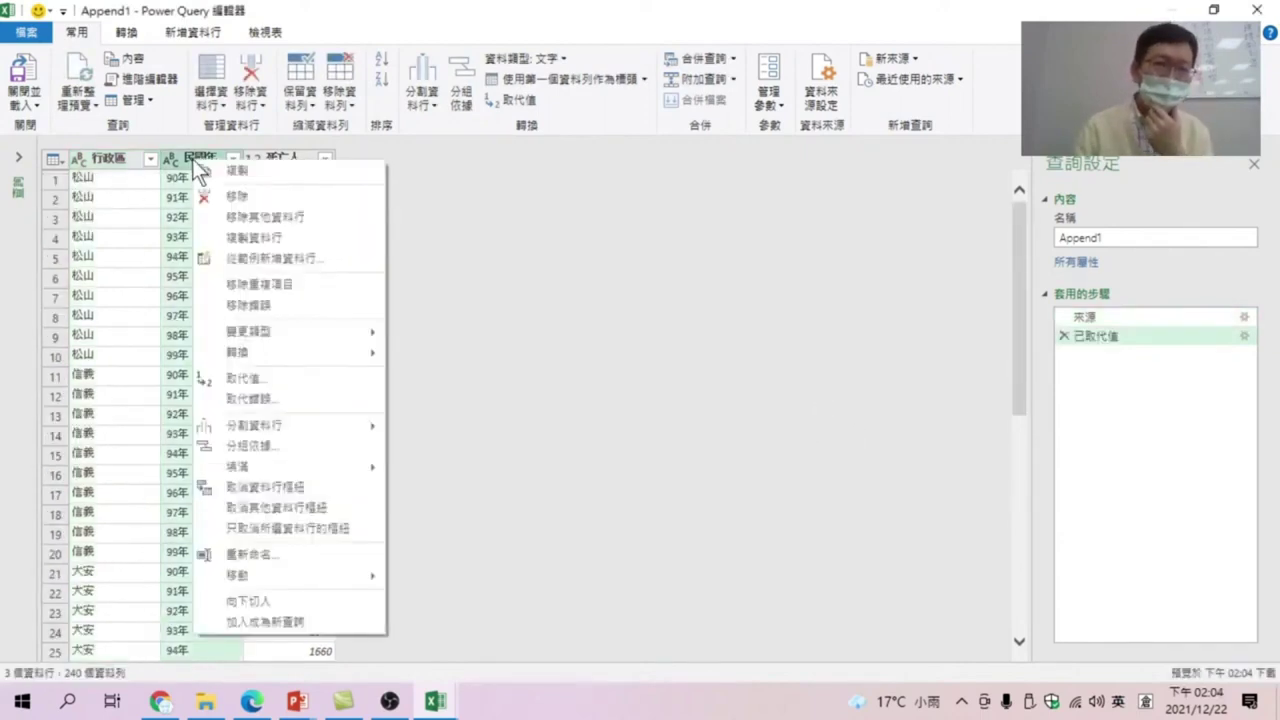
{"action": "left_click", "coordinate": [259, 378]}
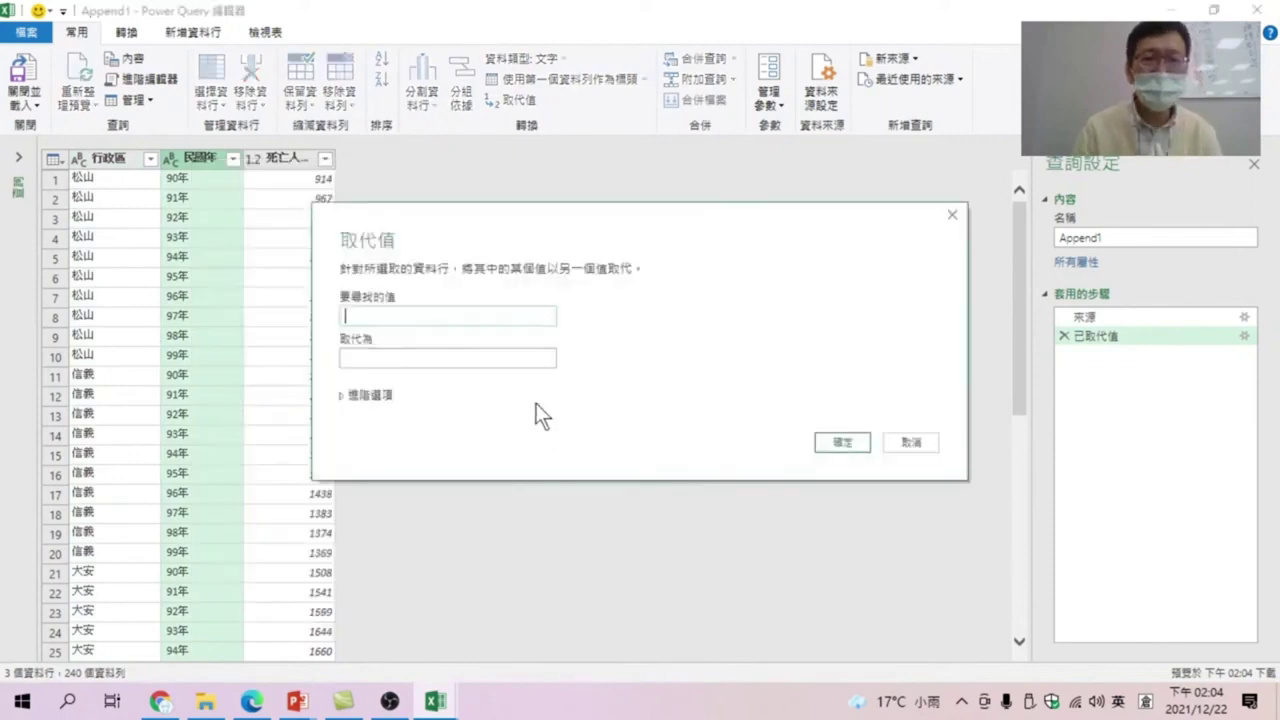
{"action": "left_click", "coordinate": [409, 312]}
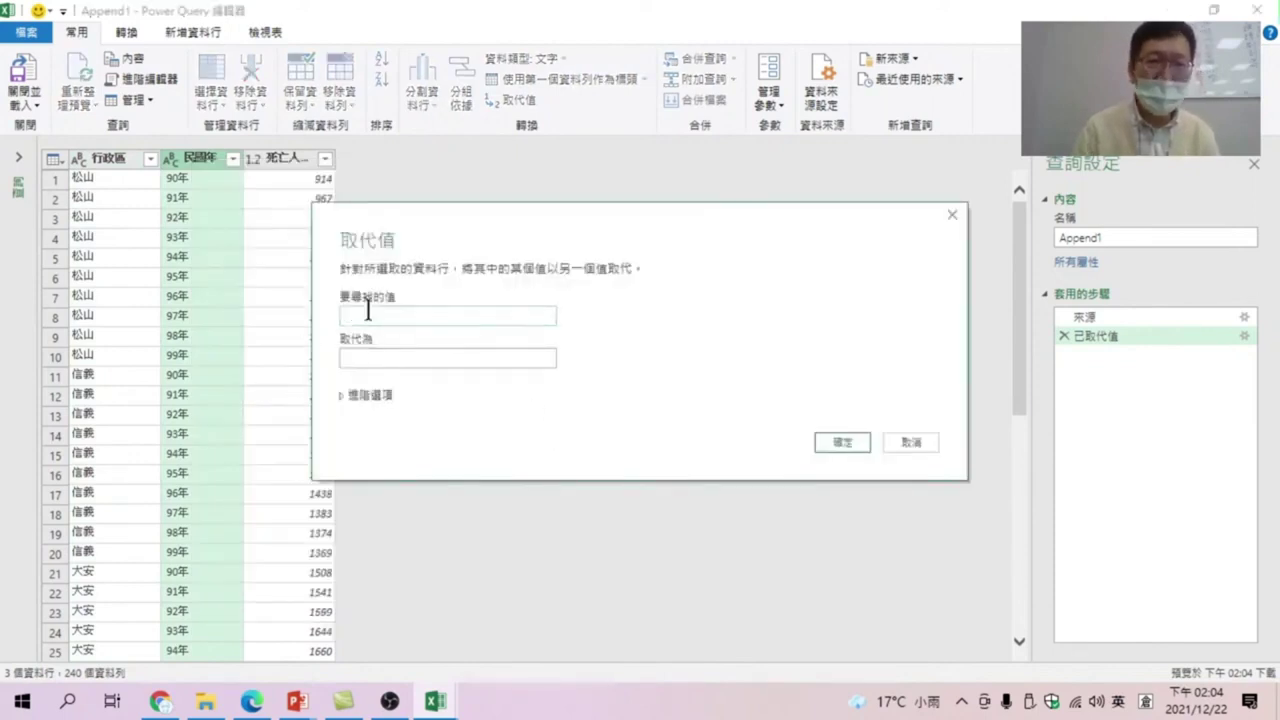
{"action": "left_click", "coordinate": [403, 362]}
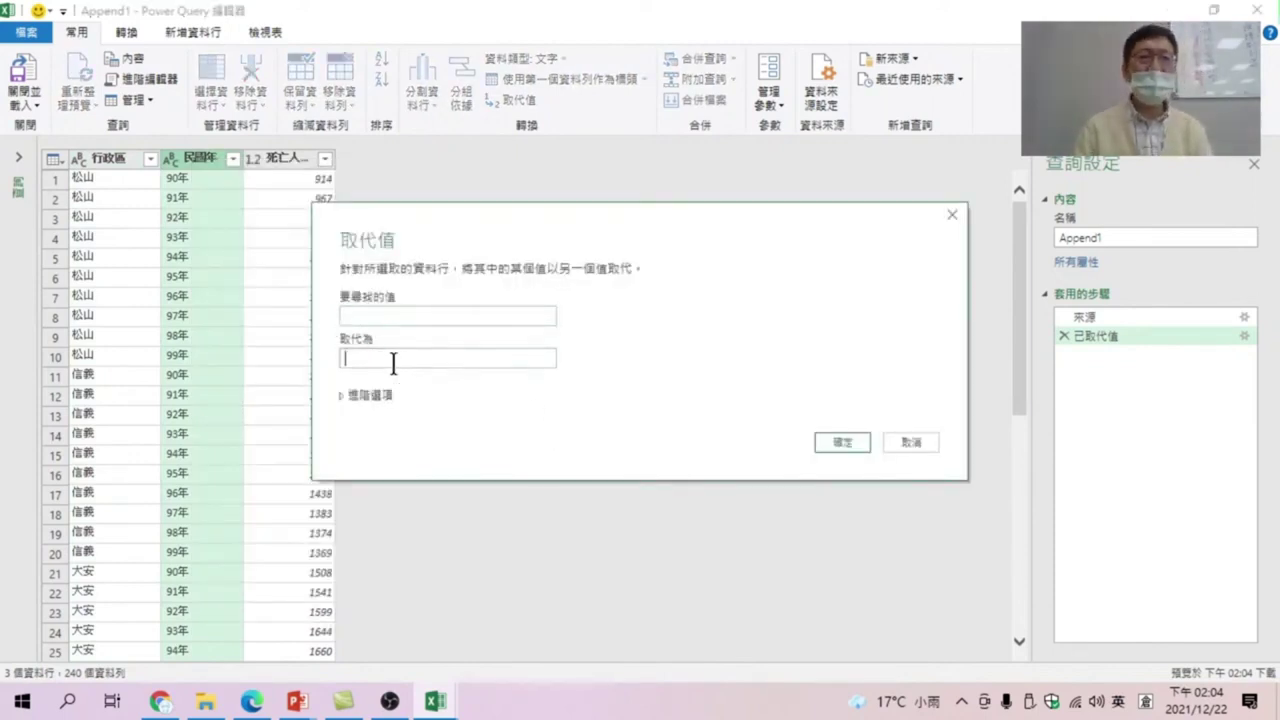
{"action": "left_click", "coordinate": [814, 447]}
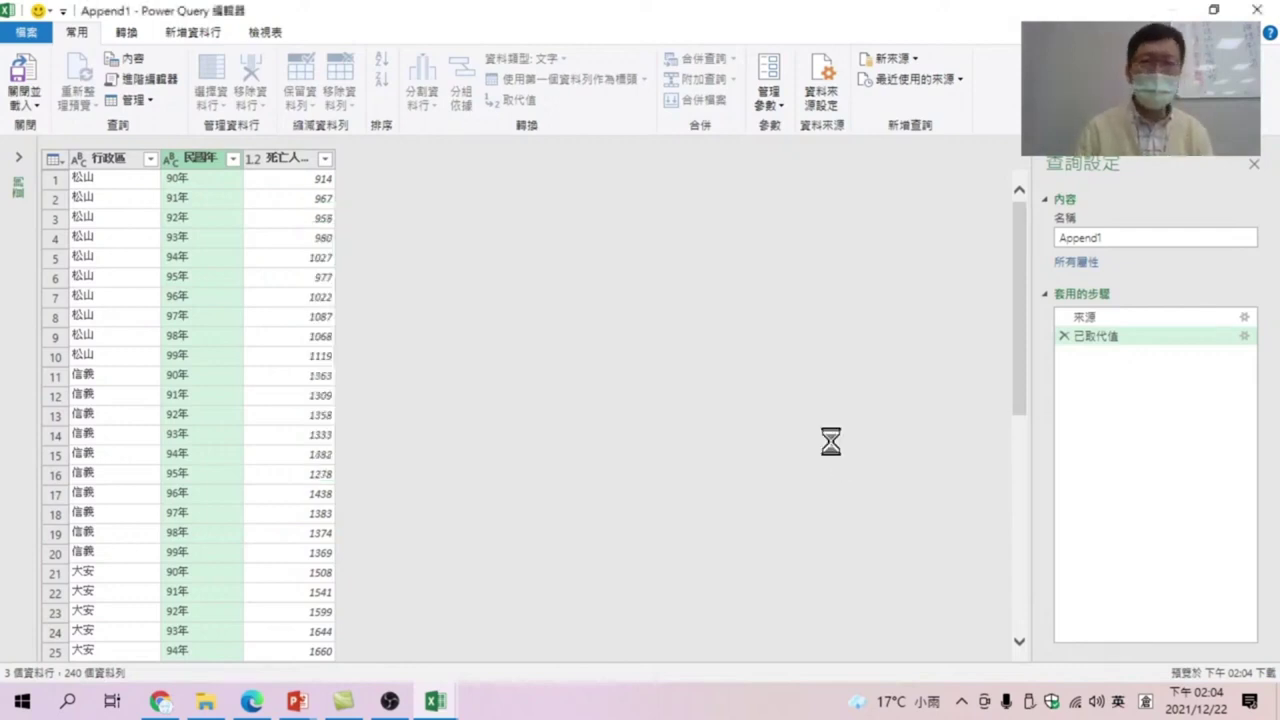
{"action": "left_click", "coordinate": [254, 156]}
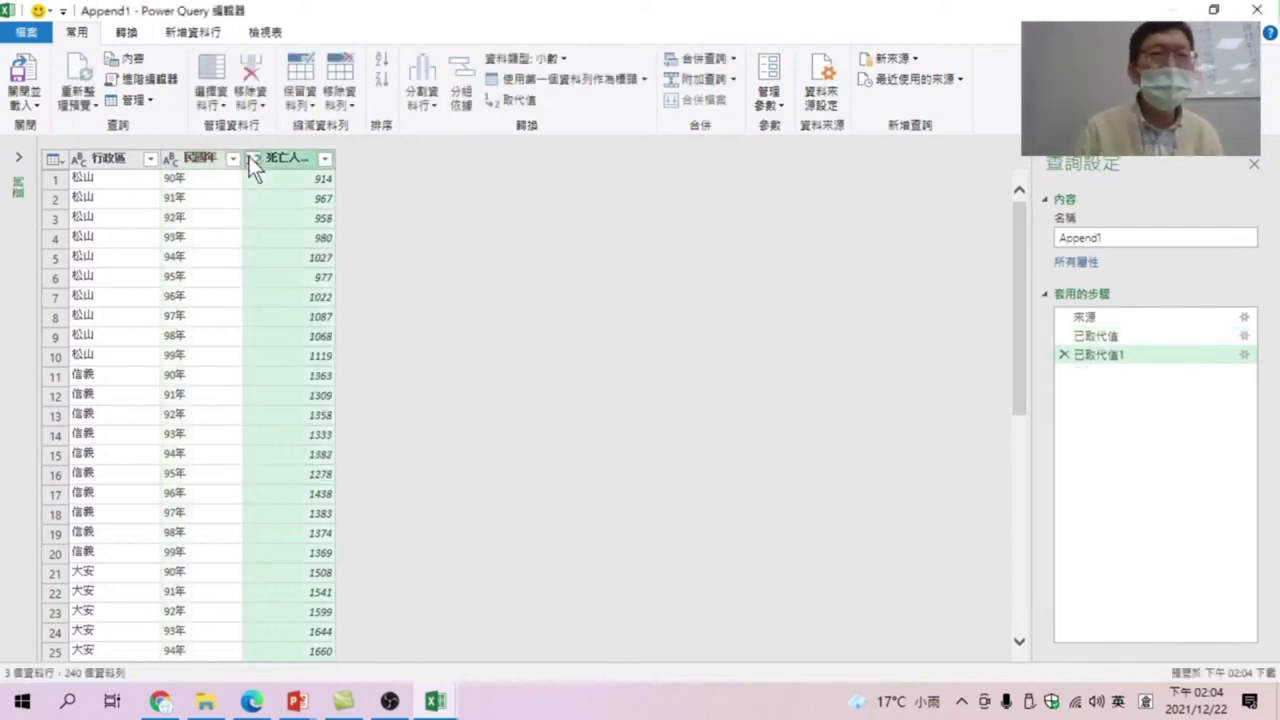
{"action": "left_click", "coordinate": [290, 222]}
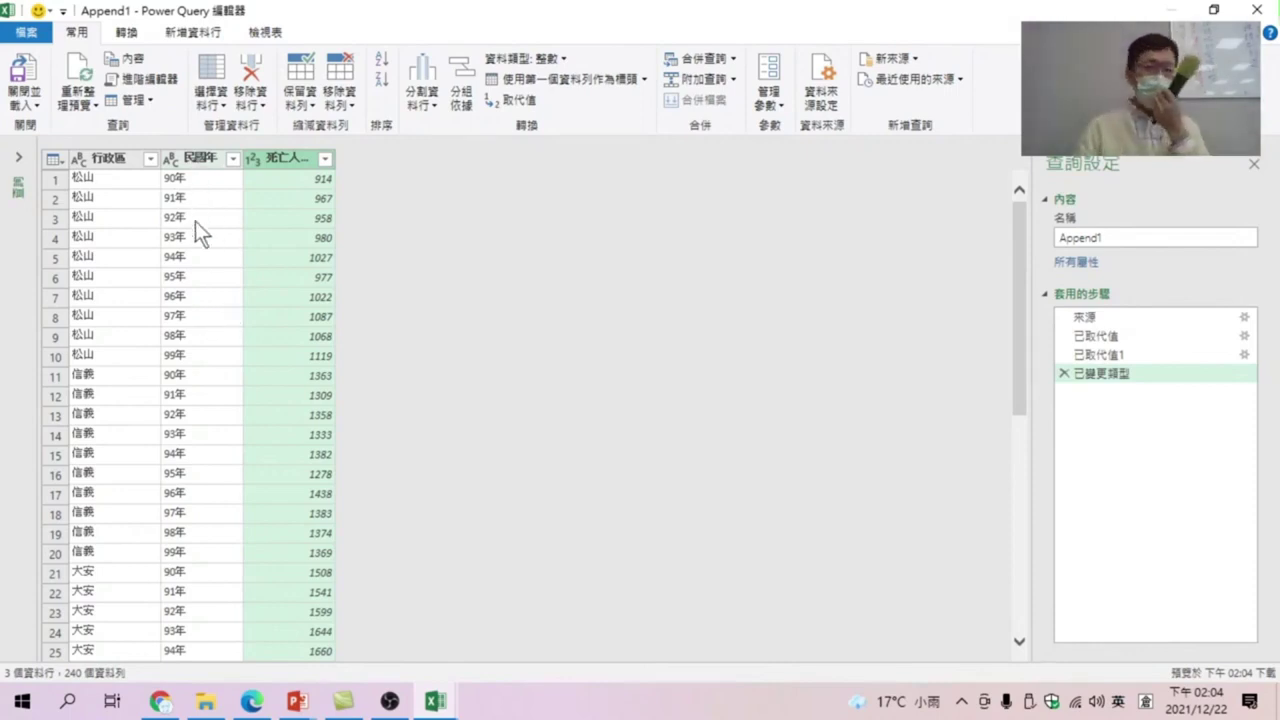
Step: Strip 年 from every 民國年 value, then Close & Load Append1 to a new sheet
{"action": "right_click", "coordinate": [197, 154]}
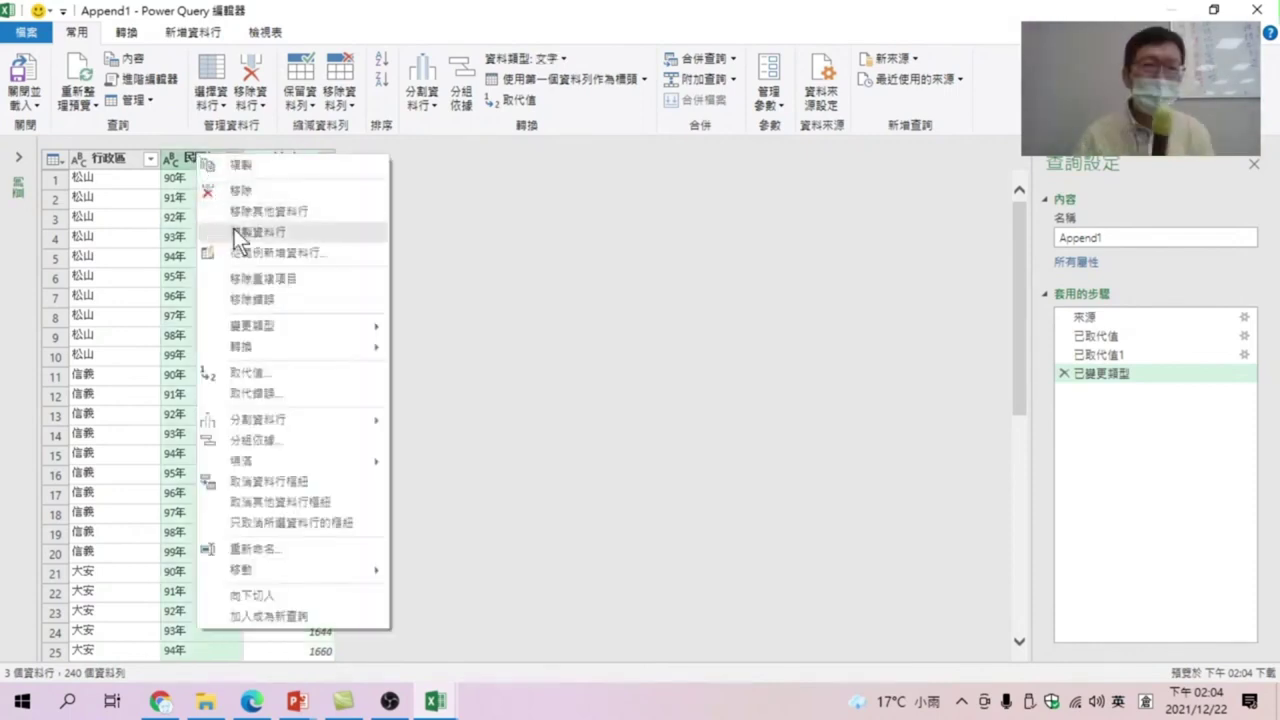
{"action": "left_click", "coordinate": [258, 372]}
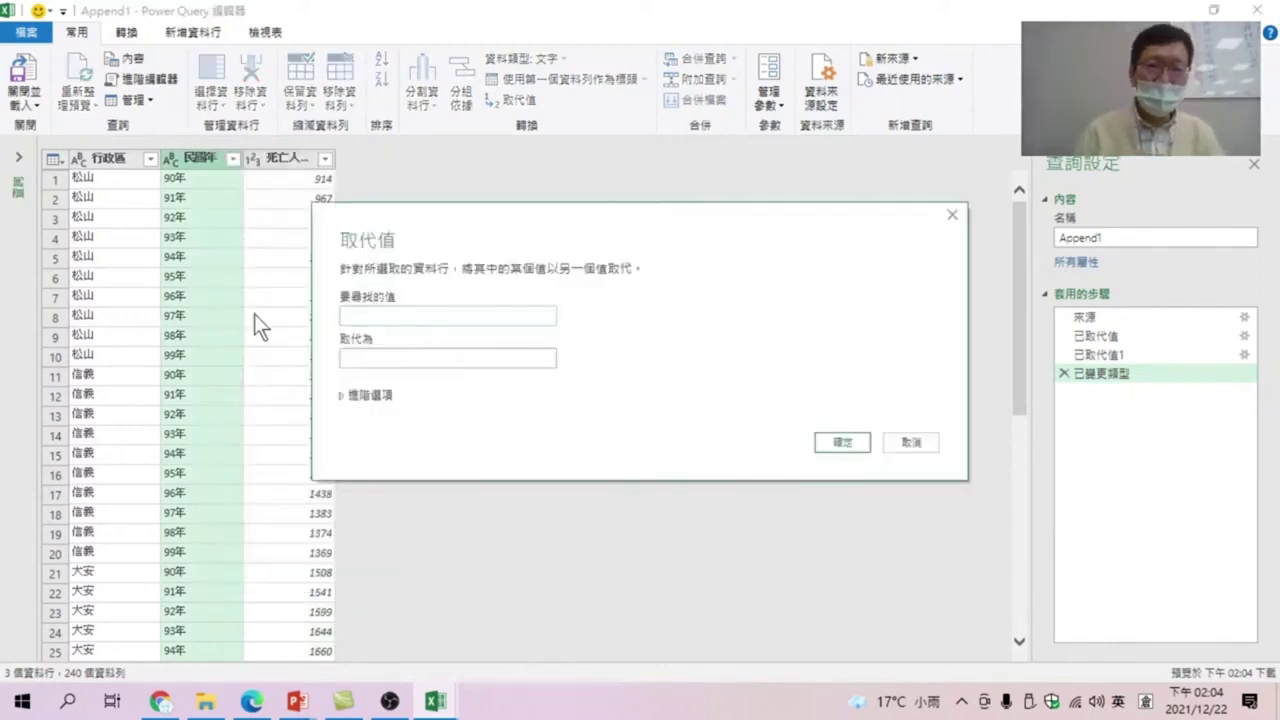
{"action": "type", "text": "人年"}
{"action": "key", "text": "shift"}
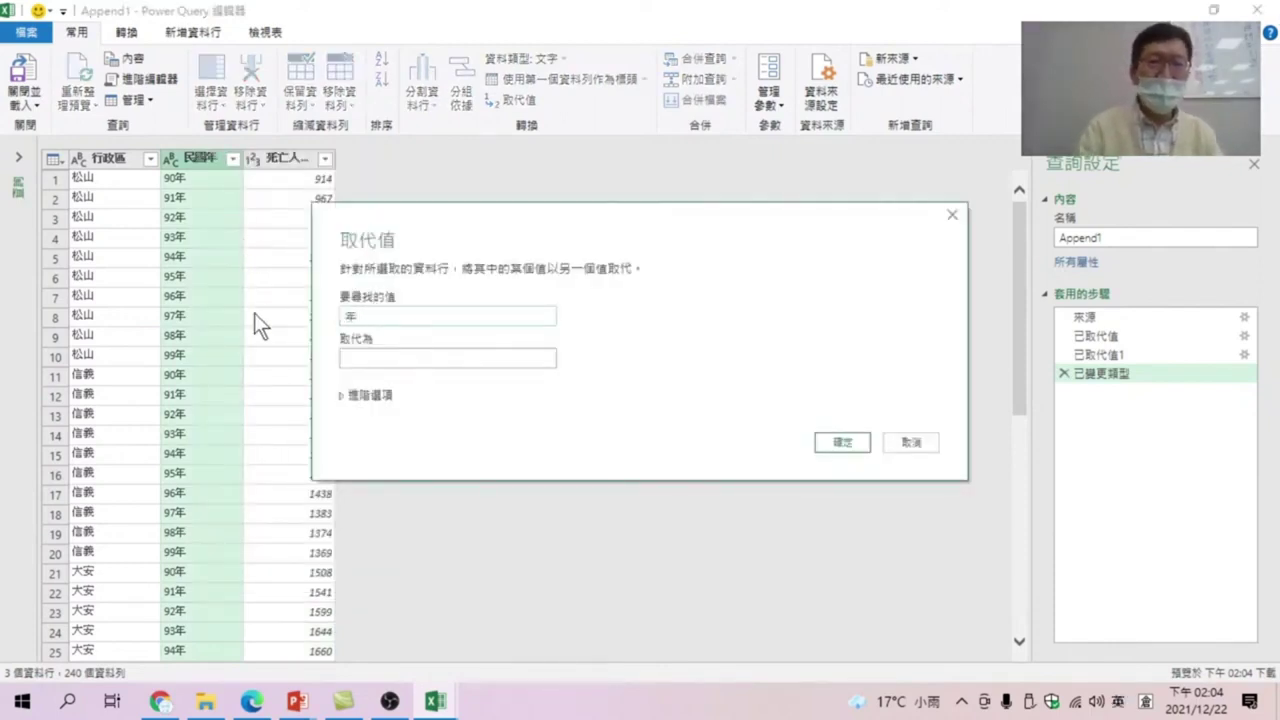
{"action": "left_click", "coordinate": [840, 443]}
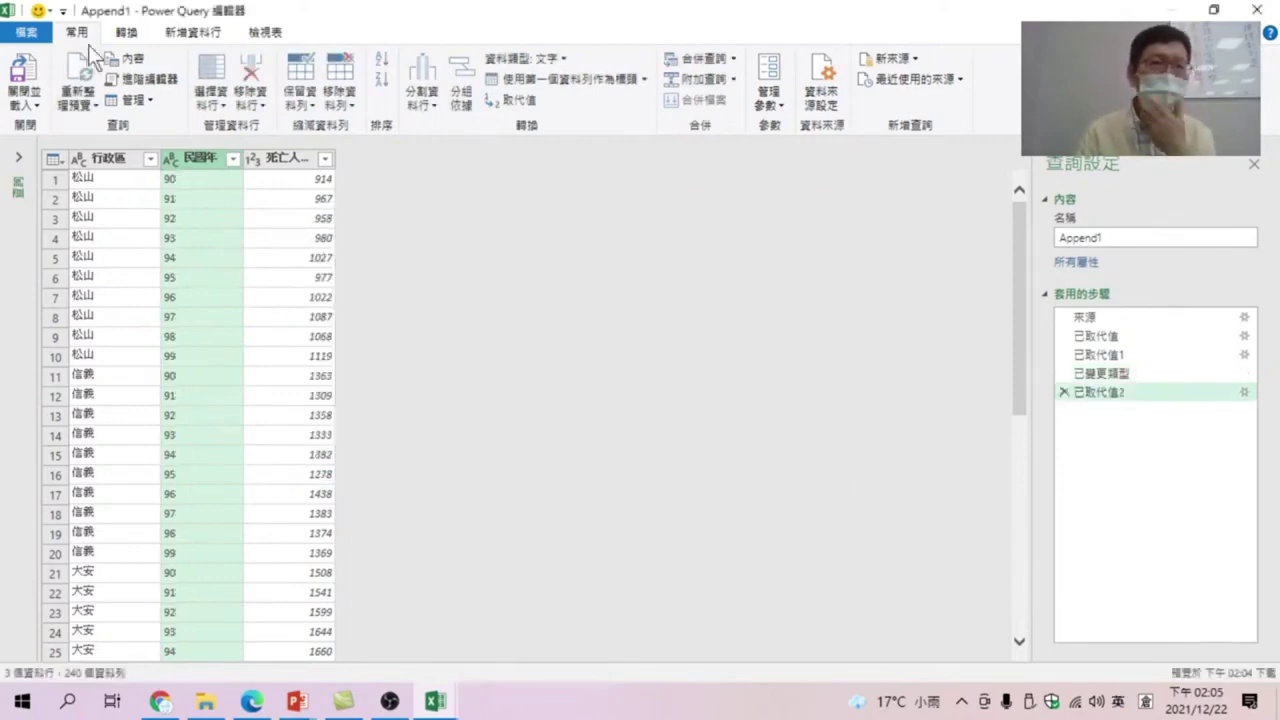
{"action": "left_click", "coordinate": [25, 80]}
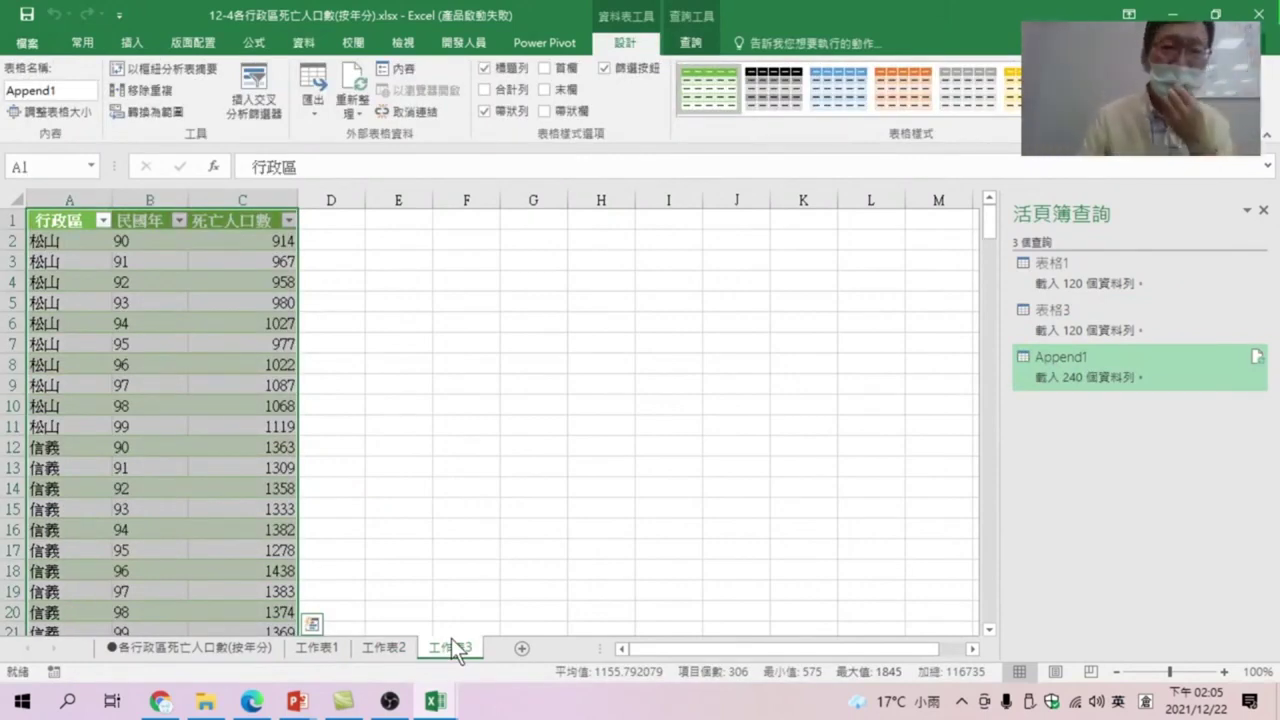
Step: Rename the new sheet tab holding the Append1 table to 死亡人口數
{"action": "double_click", "coordinate": [446, 647]}
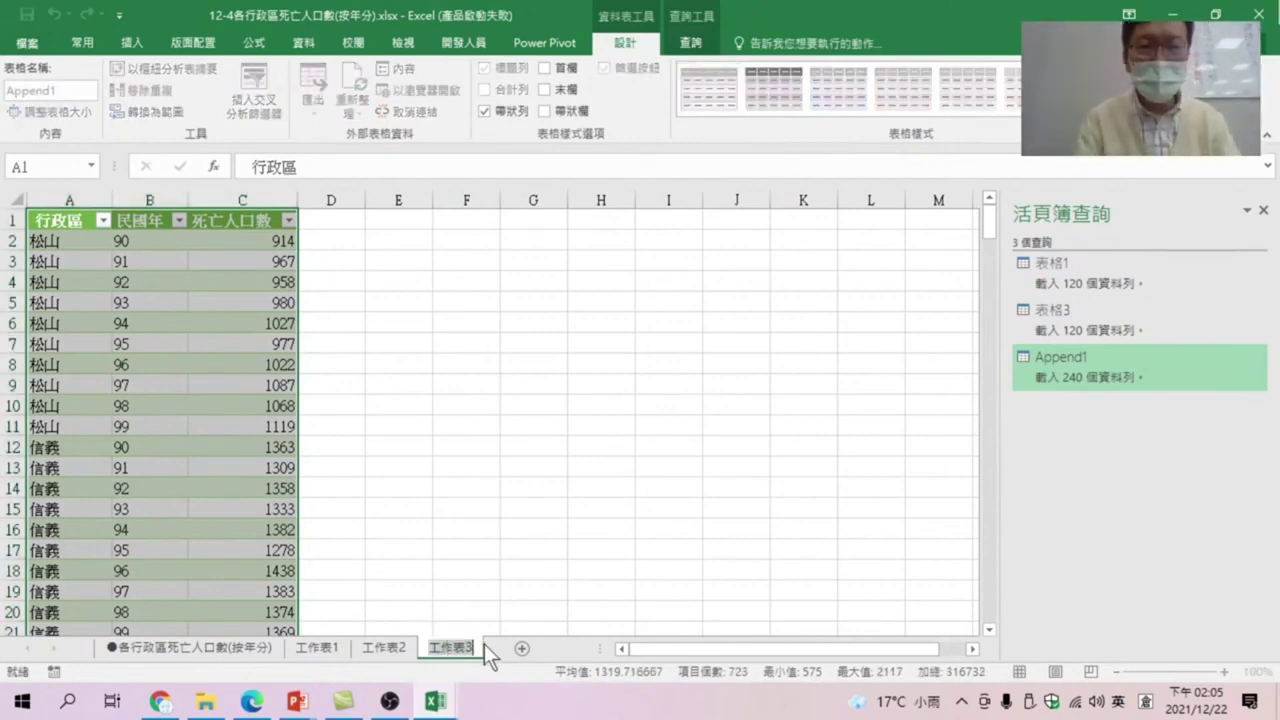
{"action": "type", "text": "一司"}
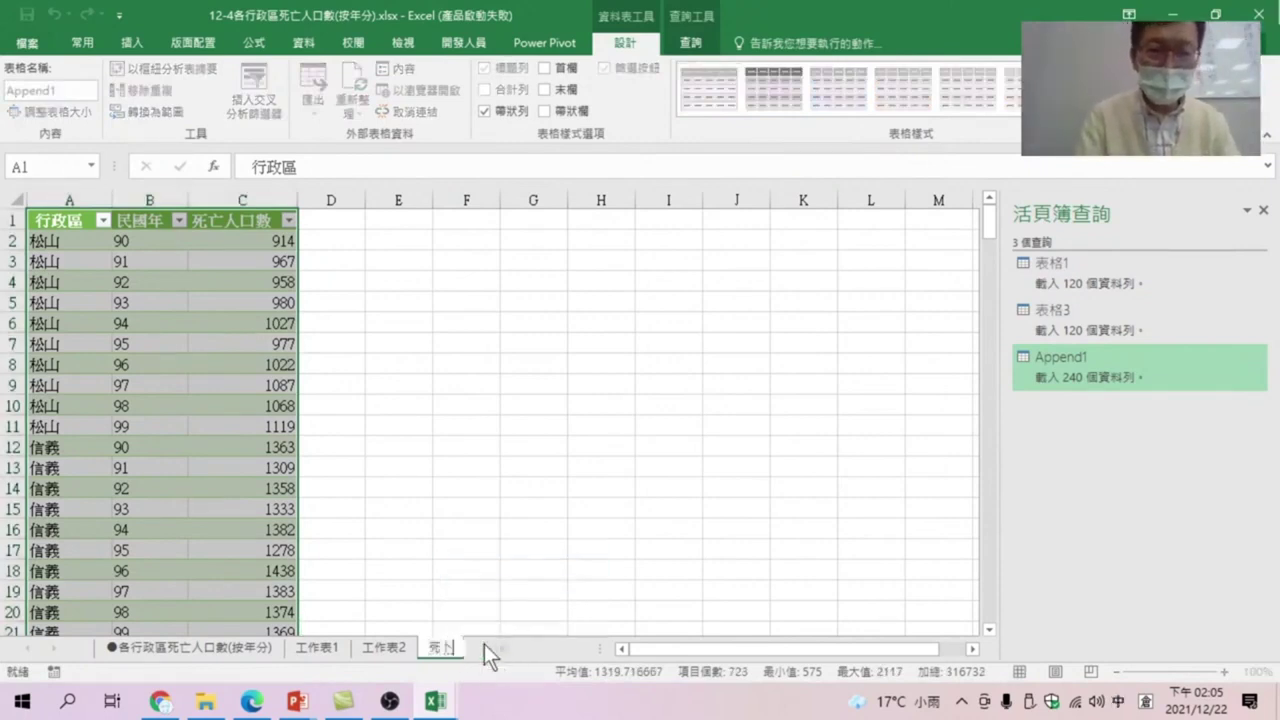
{"action": "type", "text": "死亡人口交叉"}
{"action": "key", "text": "BackSpace"}
{"action": "key", "text": "BackSpace"}
{"action": "type", "text": "數"}
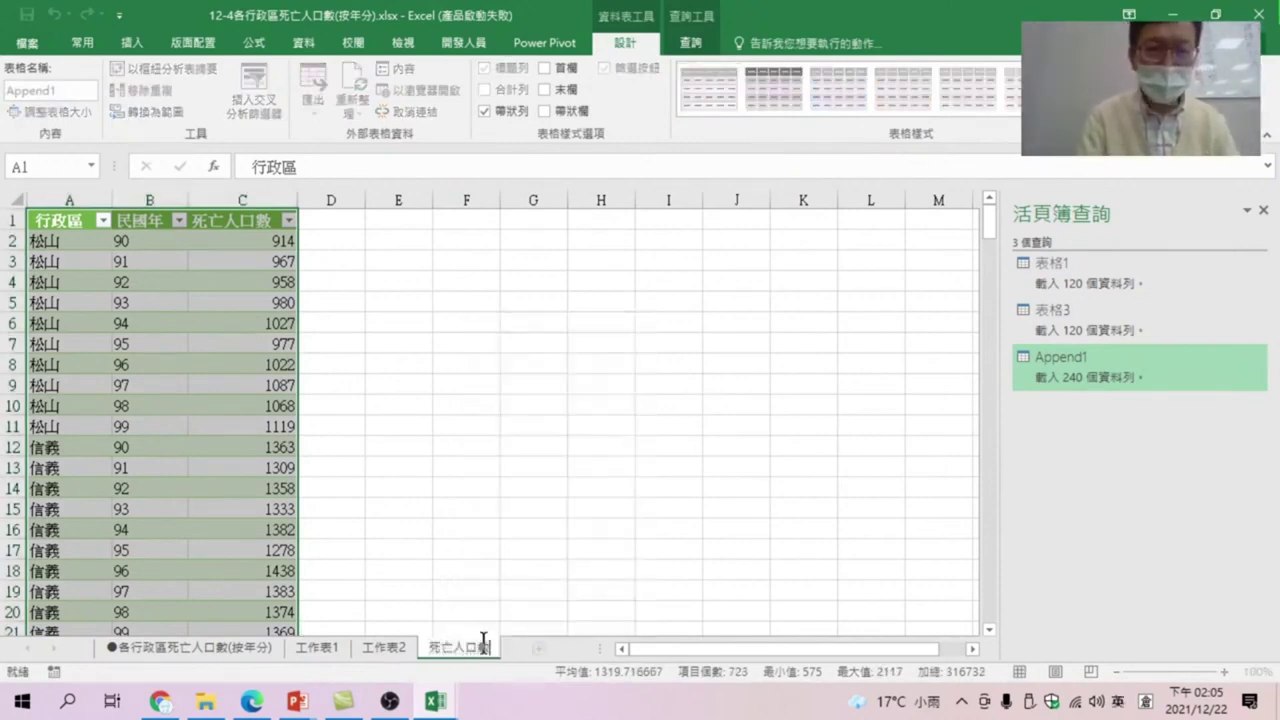
{"action": "key", "text": "Return"}
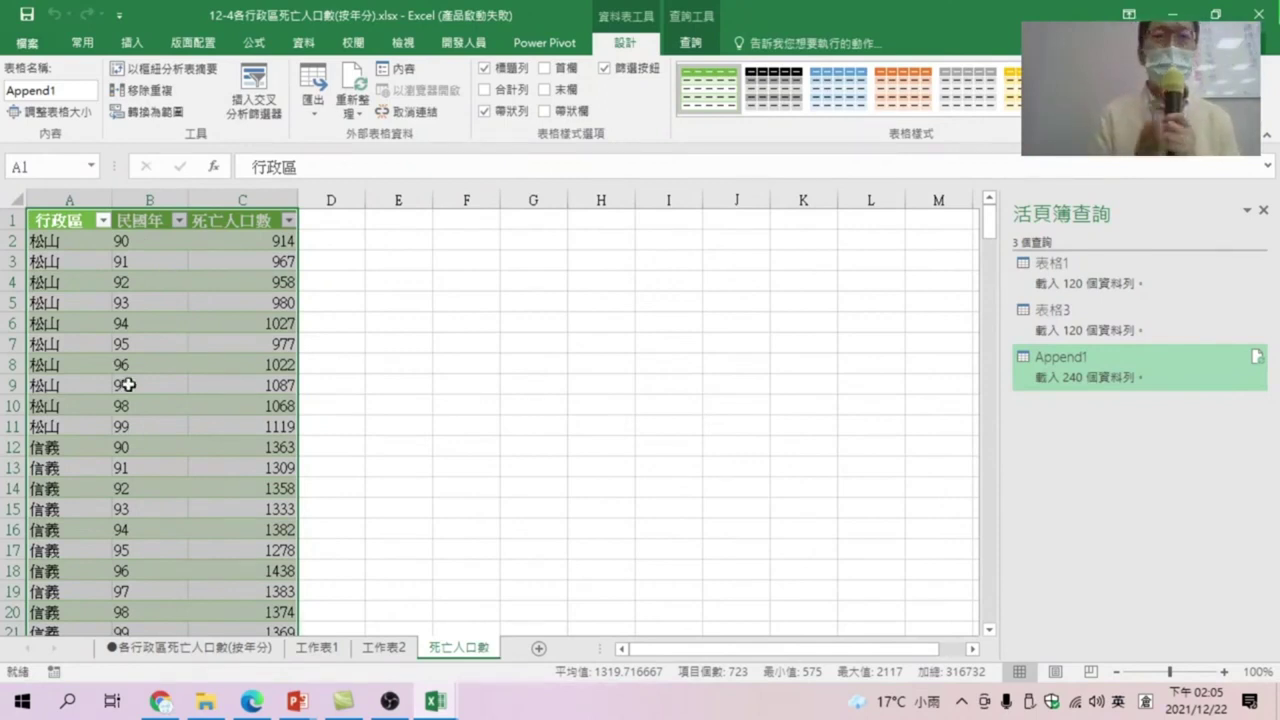
Step: Copy the 死亡人口數 sheet to the end of 20211222_People2.xlsx, then save the original workbook
{"action": "right_click", "coordinate": [454, 648]}
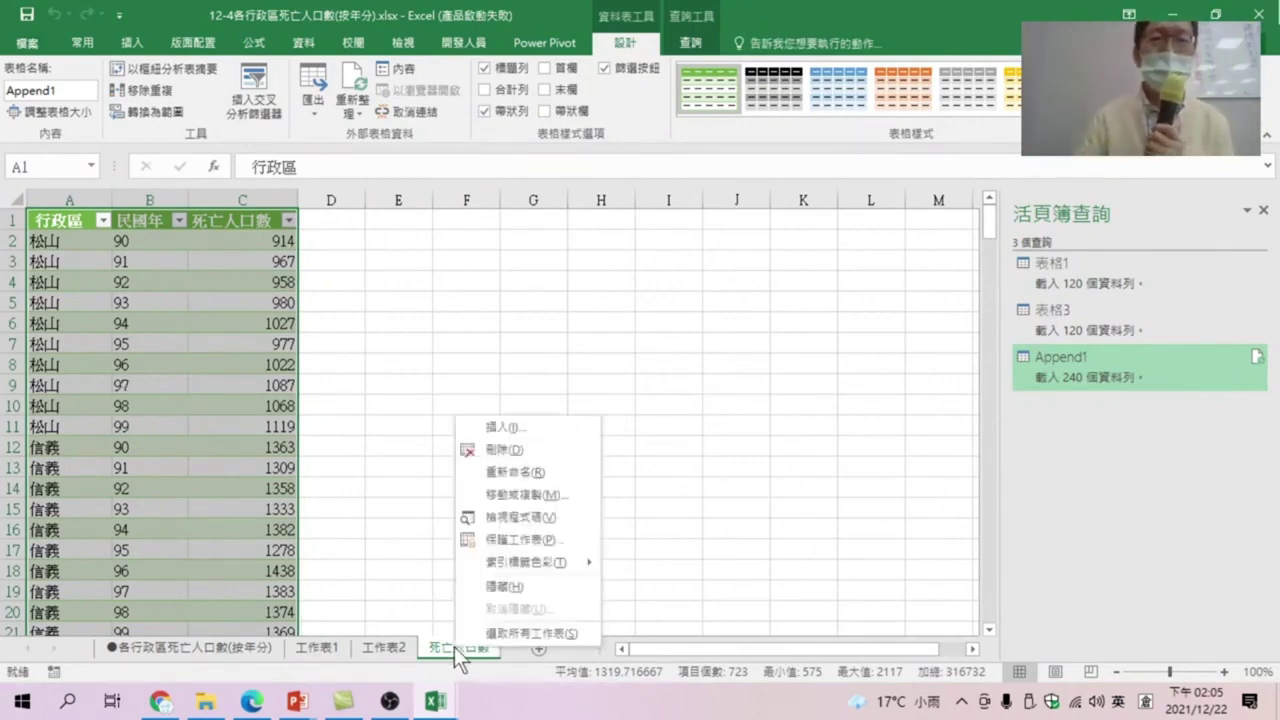
{"action": "left_click", "coordinate": [509, 497]}
{"action": "left_click", "coordinate": [452, 418]}
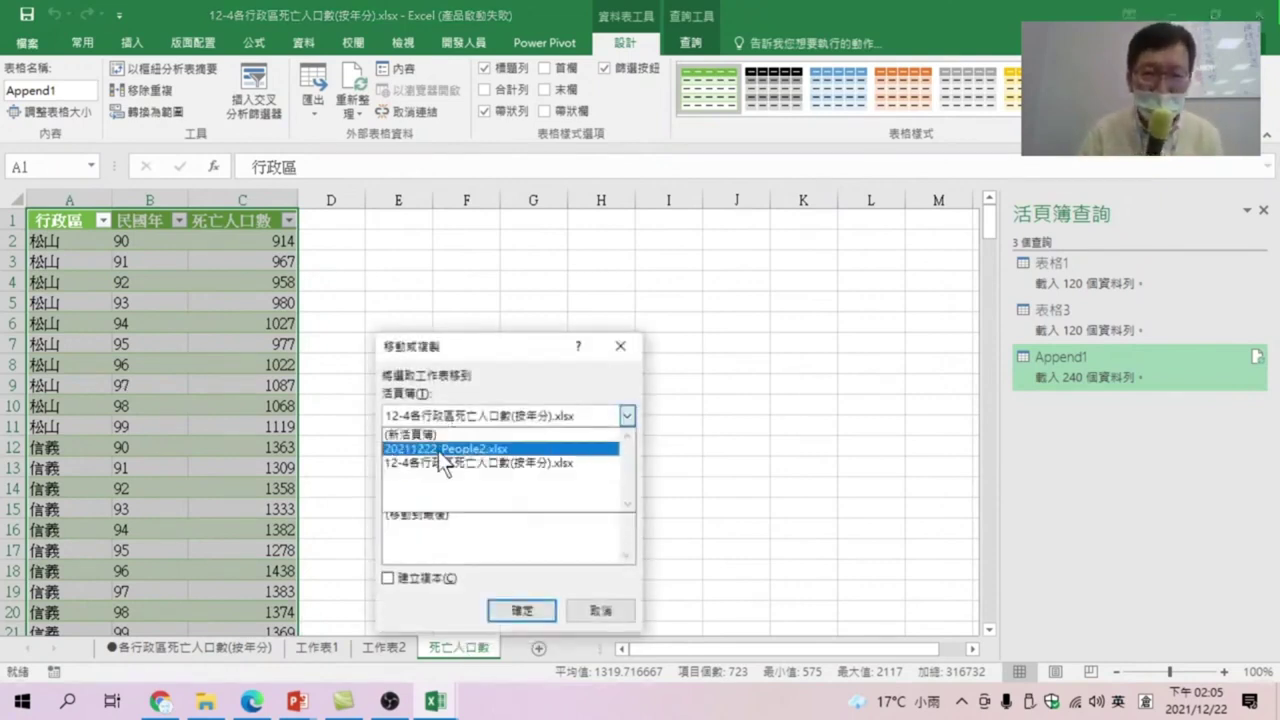
{"action": "left_click", "coordinate": [434, 449]}
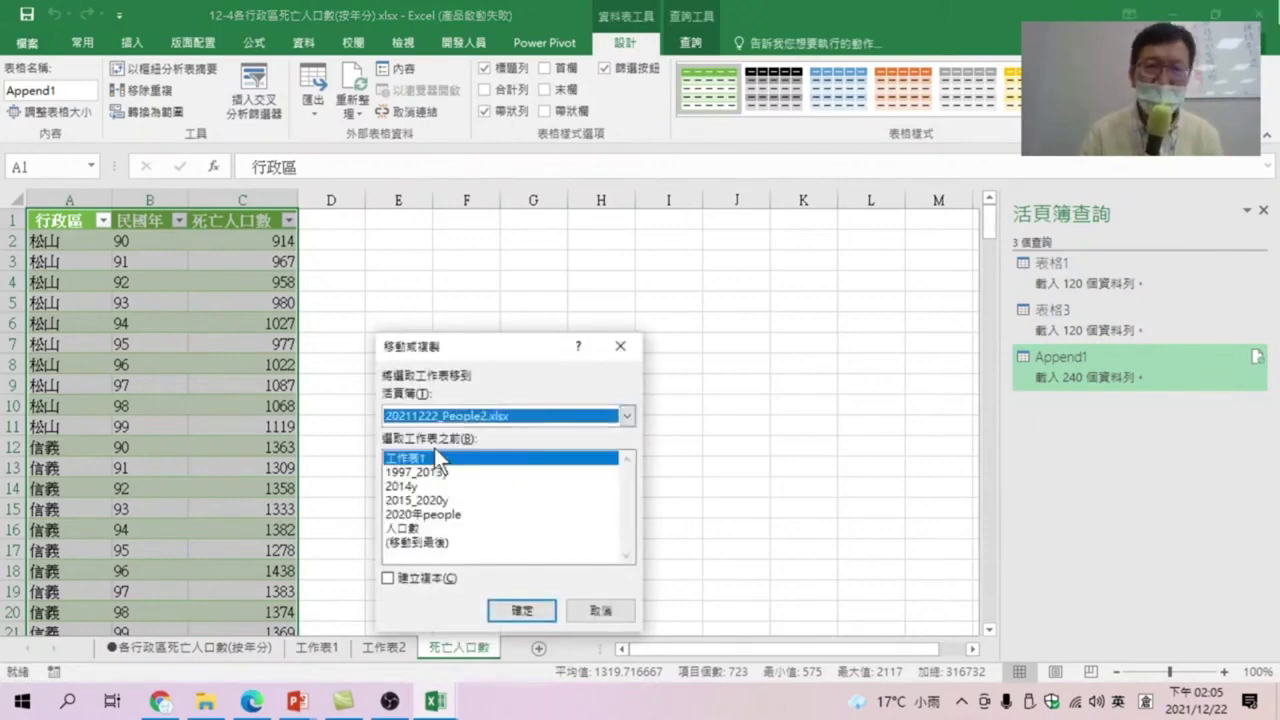
{"action": "left_click", "coordinate": [426, 542]}
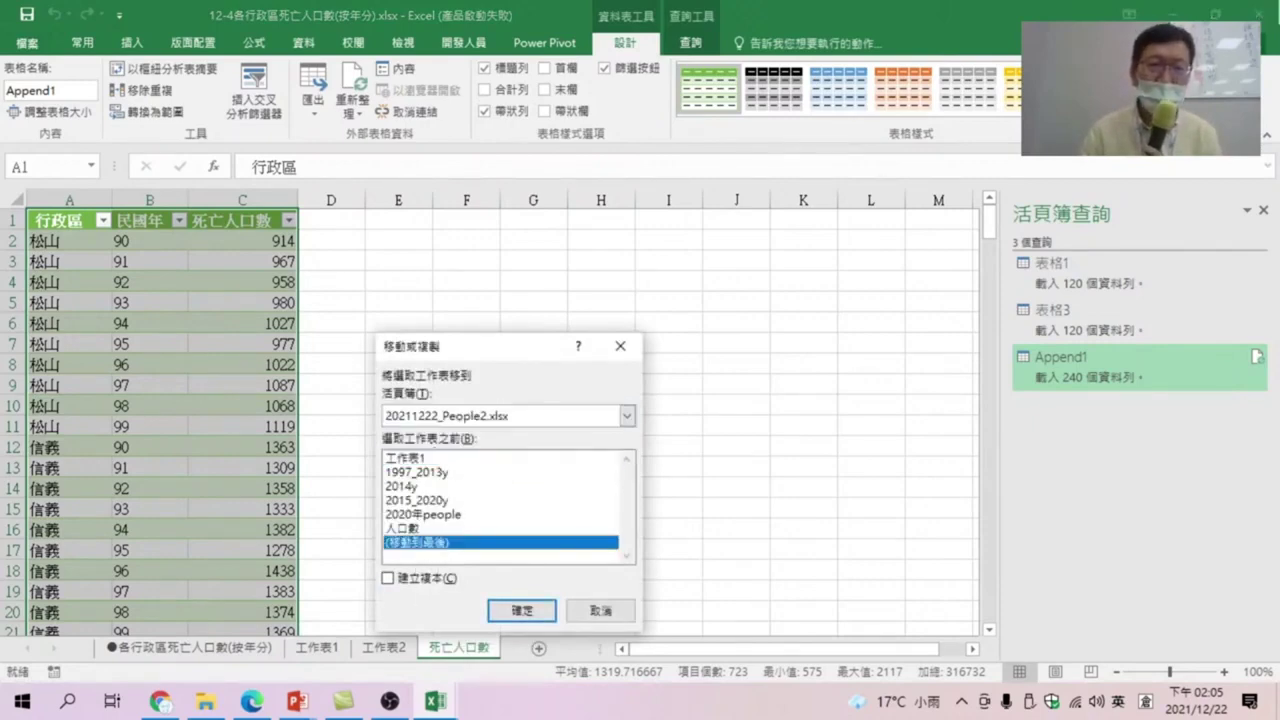
{"action": "left_click", "coordinate": [389, 577]}
{"action": "left_click", "coordinate": [521, 610]}
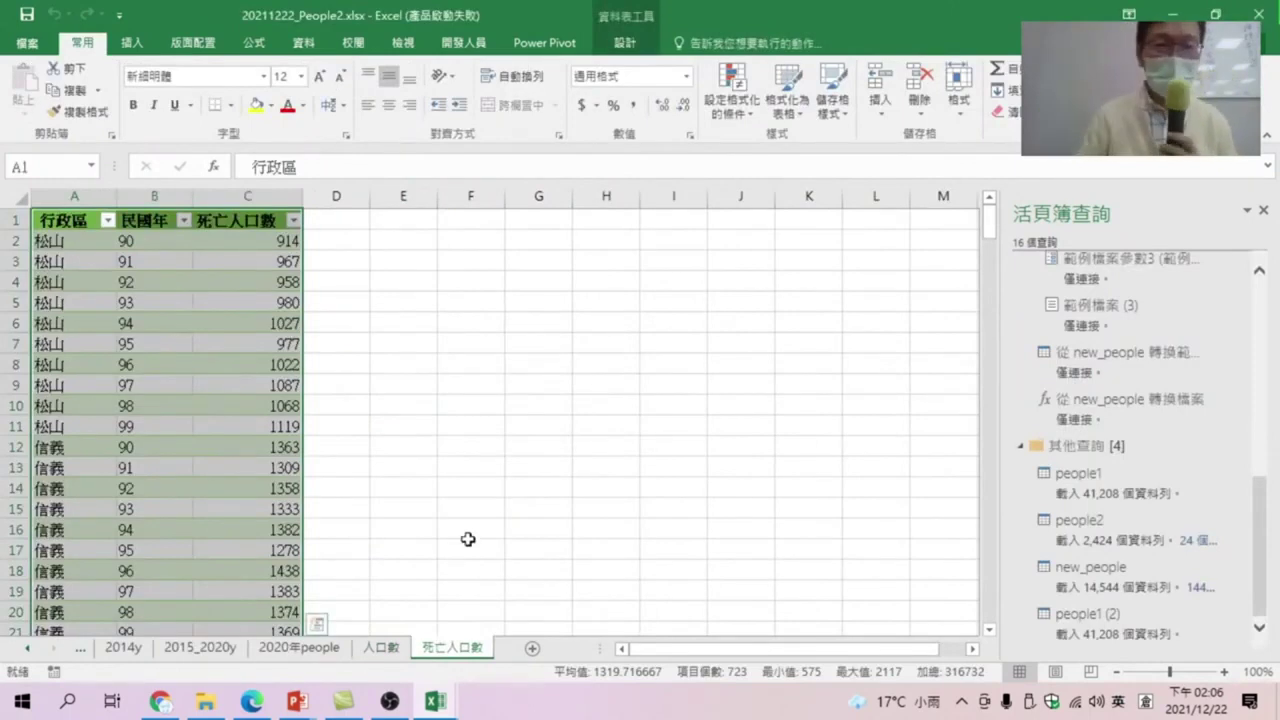
{"action": "left_click", "coordinate": [435, 700]}
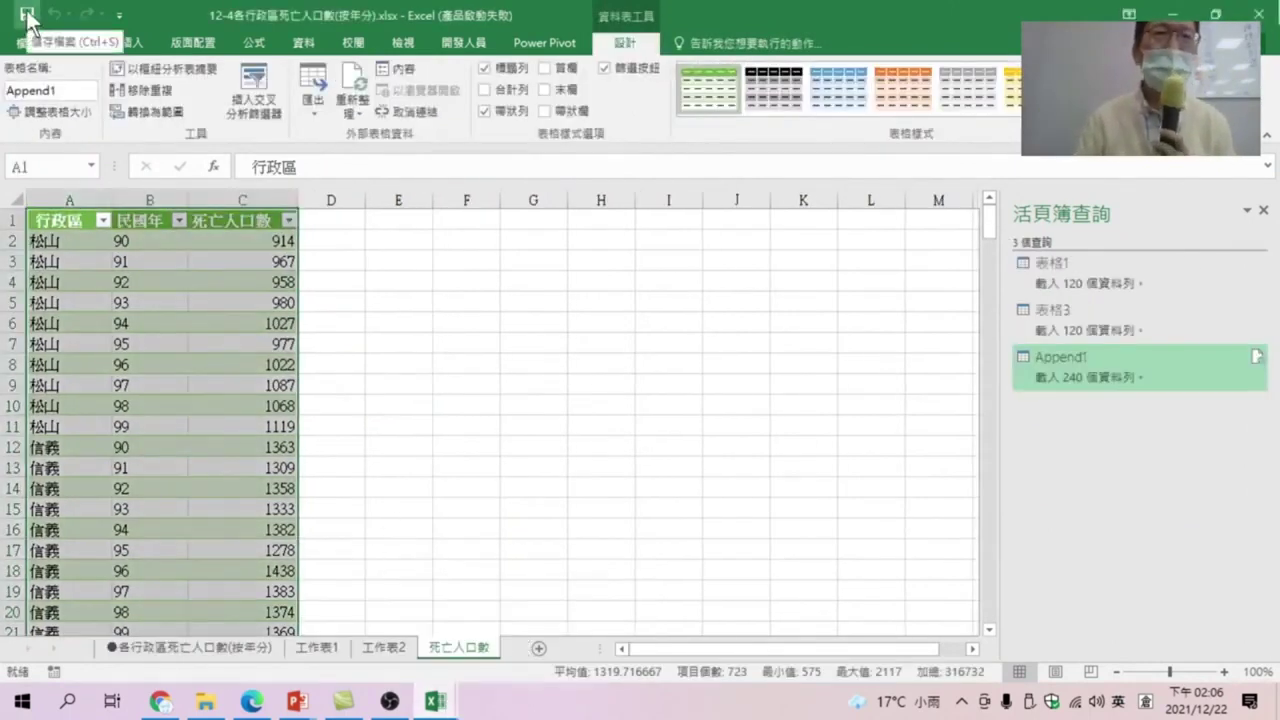
{"action": "left_click", "coordinate": [27, 17]}
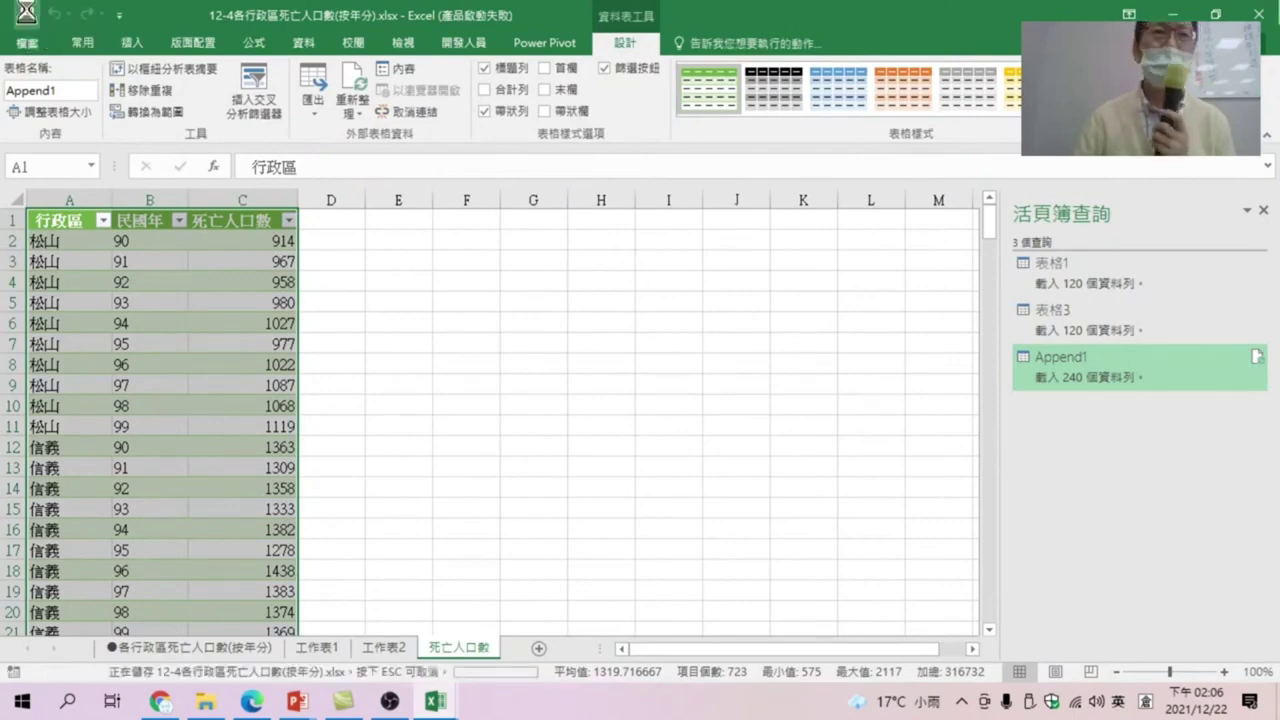
Step: Close the death-count workbook and open 12-3各行政區出生人口數(按年分).xlsx from File Explorer
{"action": "left_click", "coordinate": [1260, 16]}
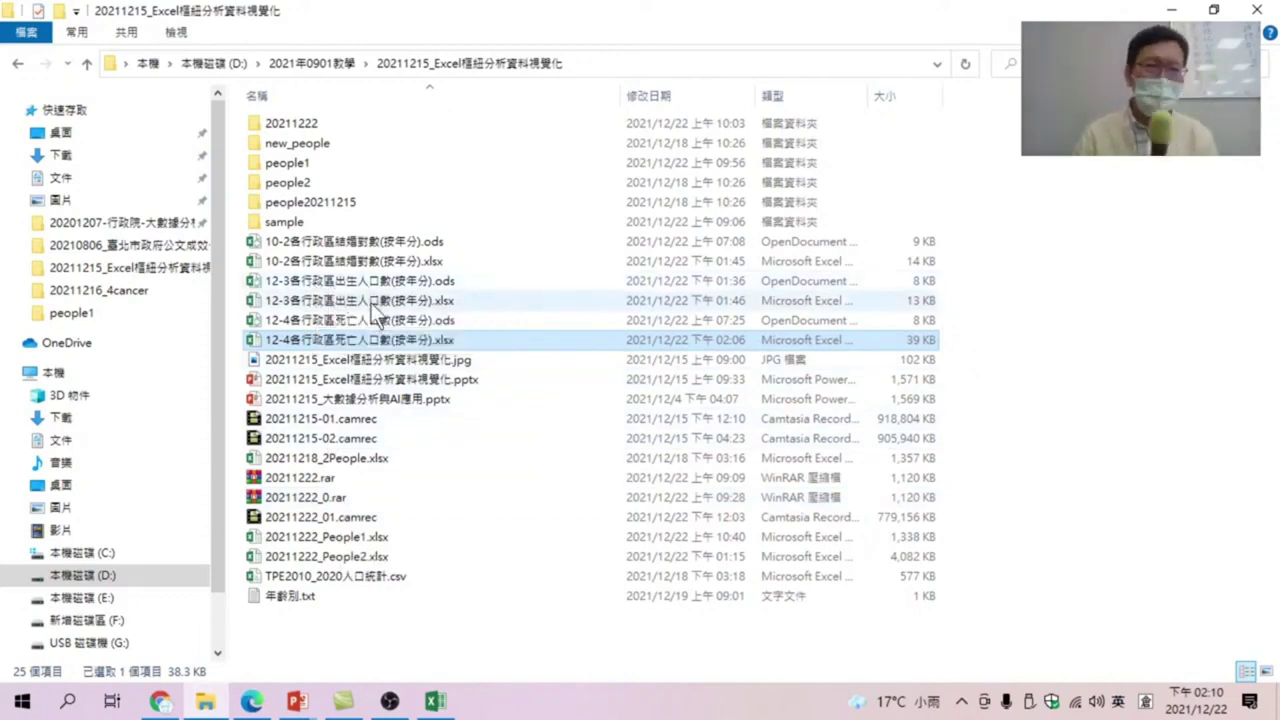
{"action": "double_click", "coordinate": [372, 300]}
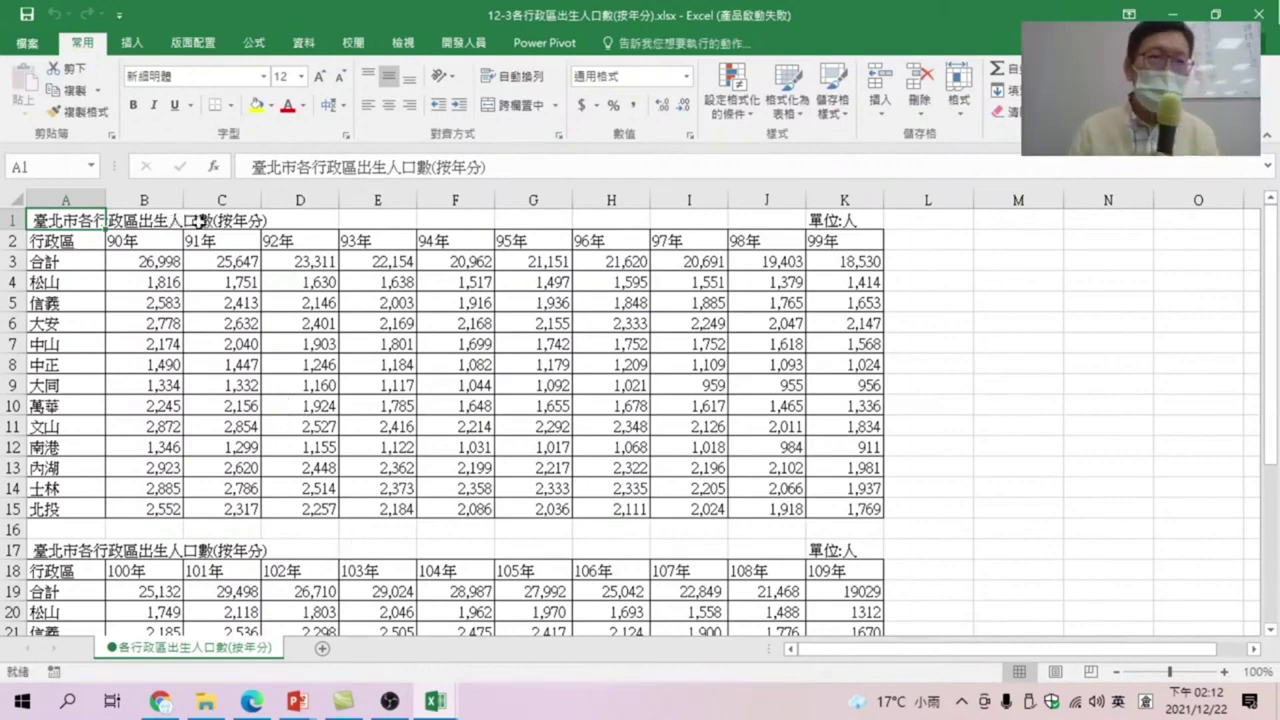
Step: Select the 90年–99年 birth counts in A2:K15 and use Data > From Table/Range
{"action": "mouse_move", "coordinate": [45, 241]}
{"action": "left_mouse_down"}
{"action": "mouse_move", "coordinate": [767, 494]}
{"action": "mouse_move", "coordinate": [880, 510]}
{"action": "left_mouse_up"}
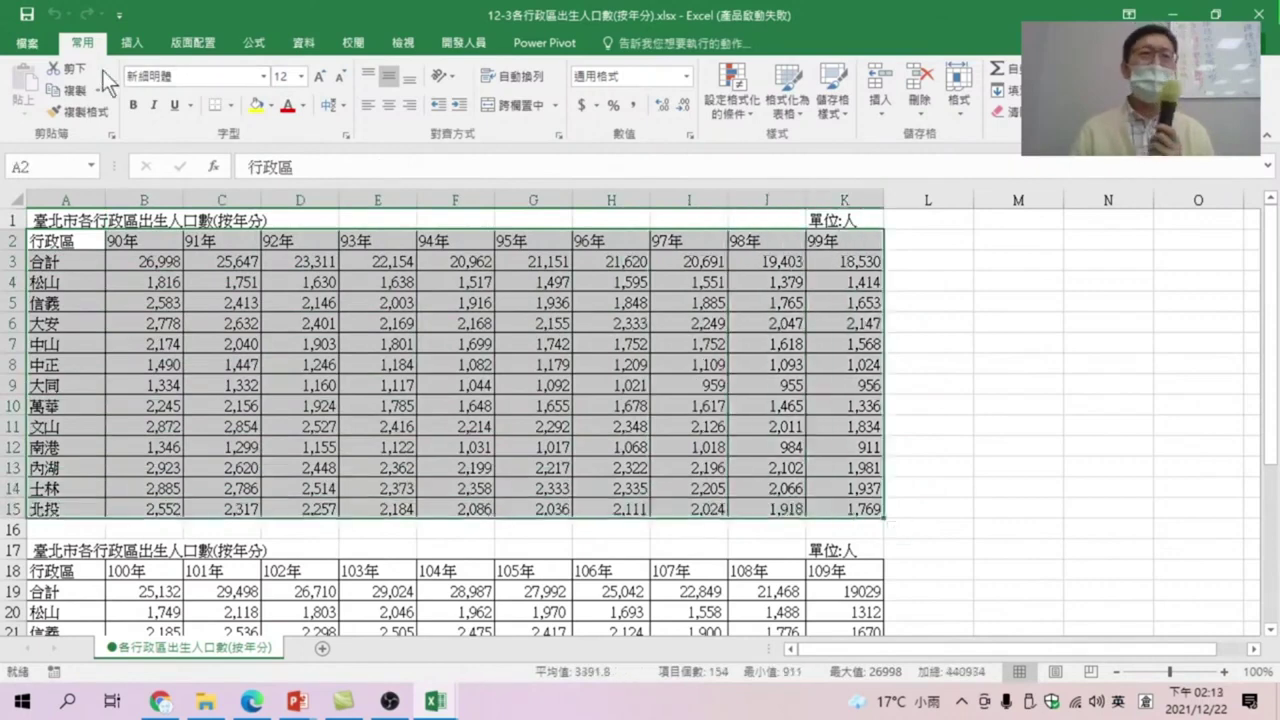
{"action": "left_click", "coordinate": [303, 43]}
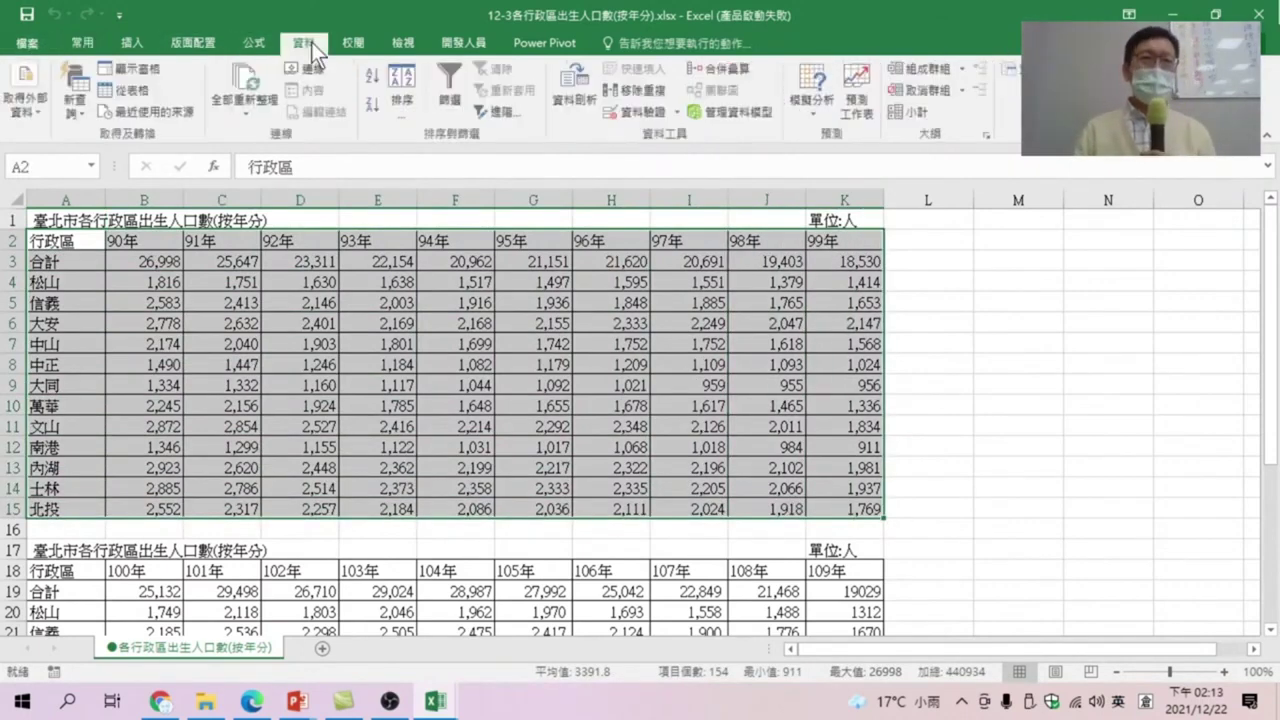
{"action": "left_click", "coordinate": [129, 91]}
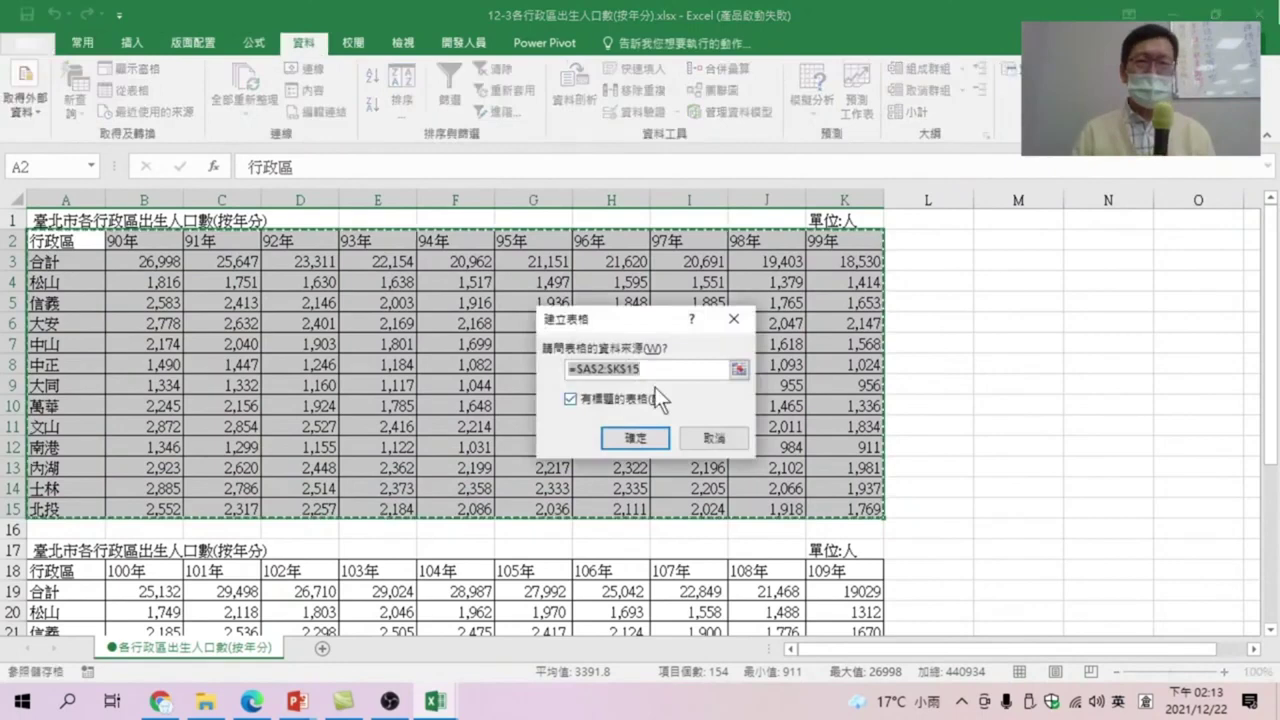
Step: Create the table with headers and filter the 合計 total row out of 行政區
{"action": "left_click", "coordinate": [632, 436]}
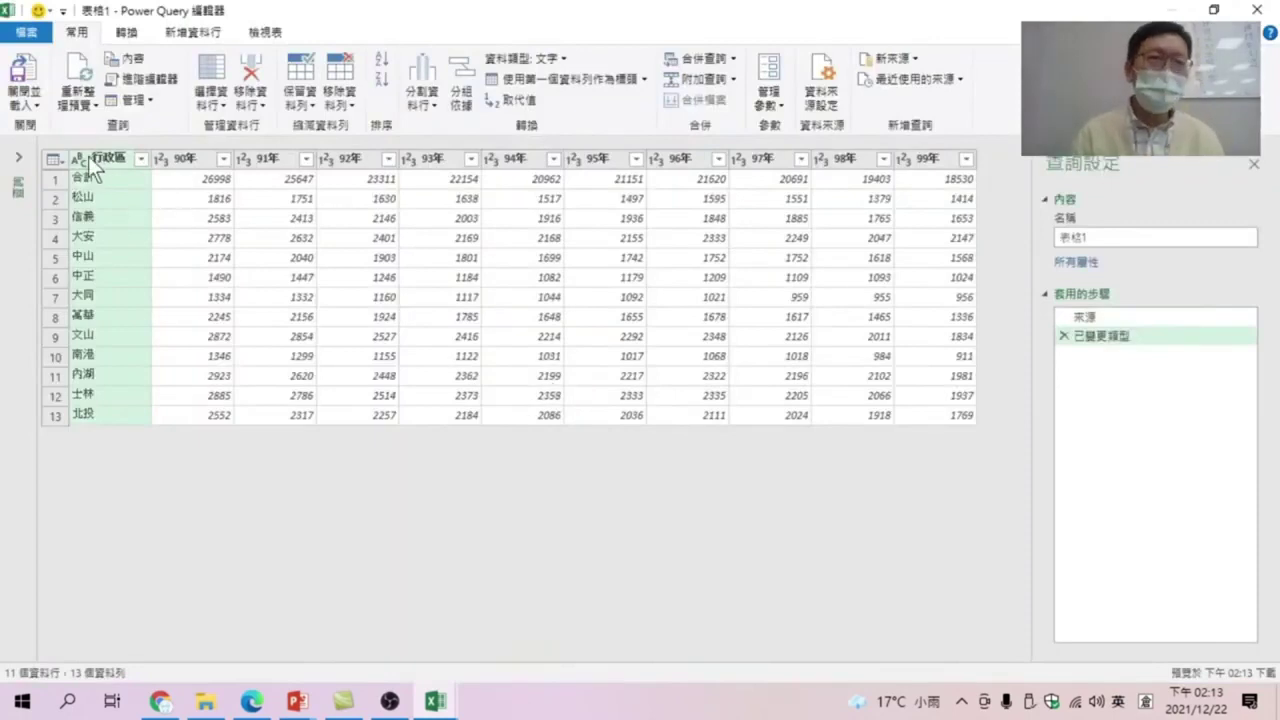
{"action": "right_click", "coordinate": [97, 165]}
{"action": "left_click", "coordinate": [431, 535]}
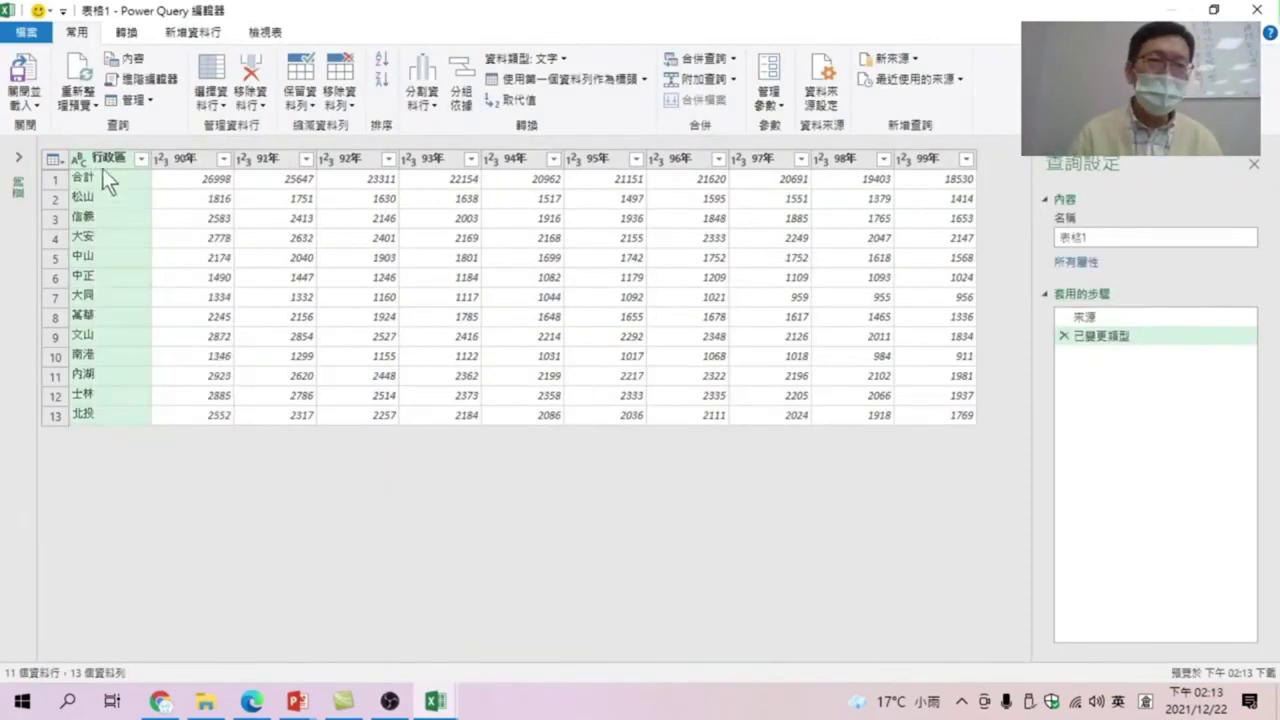
{"action": "left_click", "coordinate": [140, 156]}
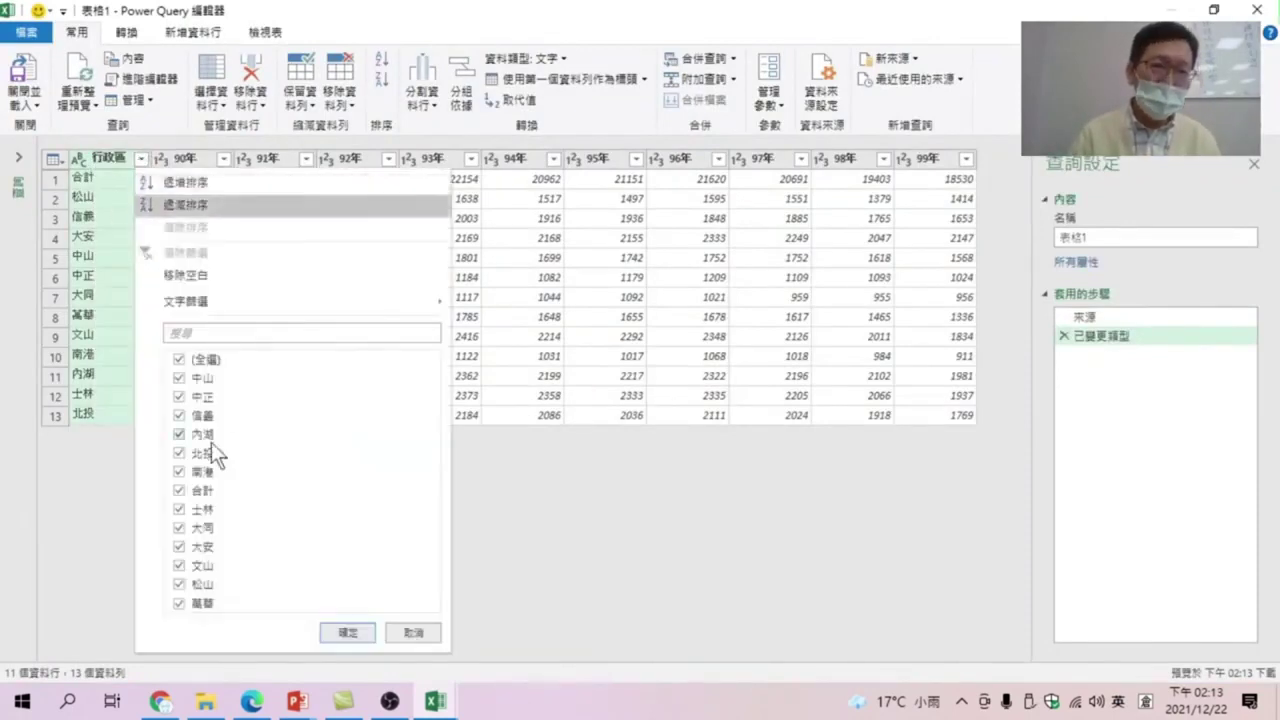
{"action": "left_click", "coordinate": [180, 490]}
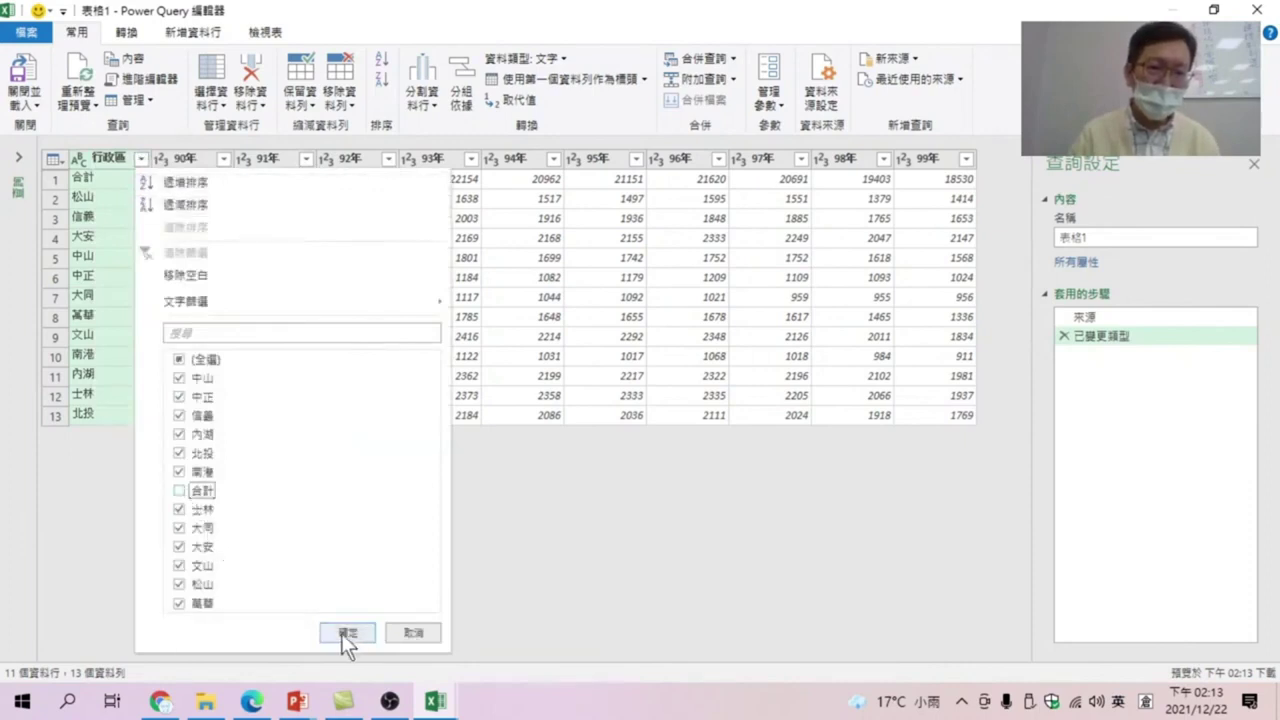
{"action": "left_click", "coordinate": [345, 632]}
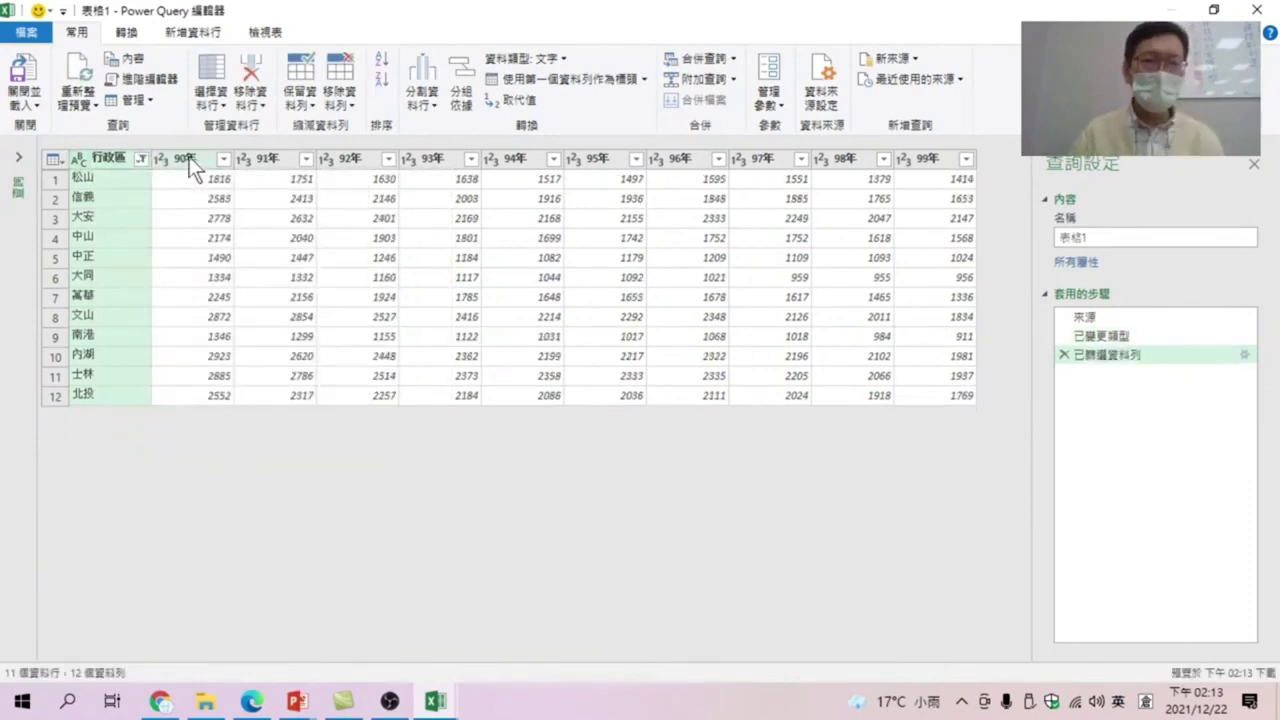
Step: Select the 90年 through 99年 year columns for transformation
{"action": "left_click", "coordinate": [189, 158]}
{"action": "left_click", "coordinate": [915, 160], "text": "shift"}
{"action": "right_click", "coordinate": [915, 157]}
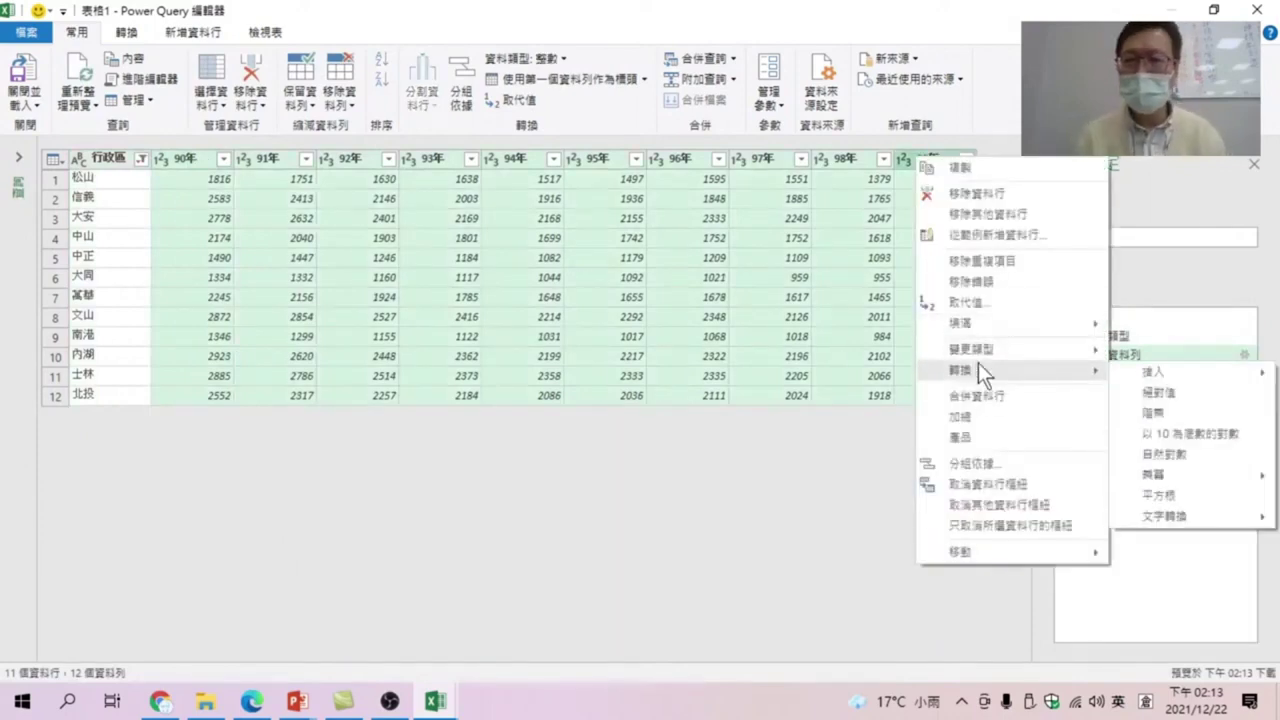
{"action": "left_click", "coordinate": [128, 33]}
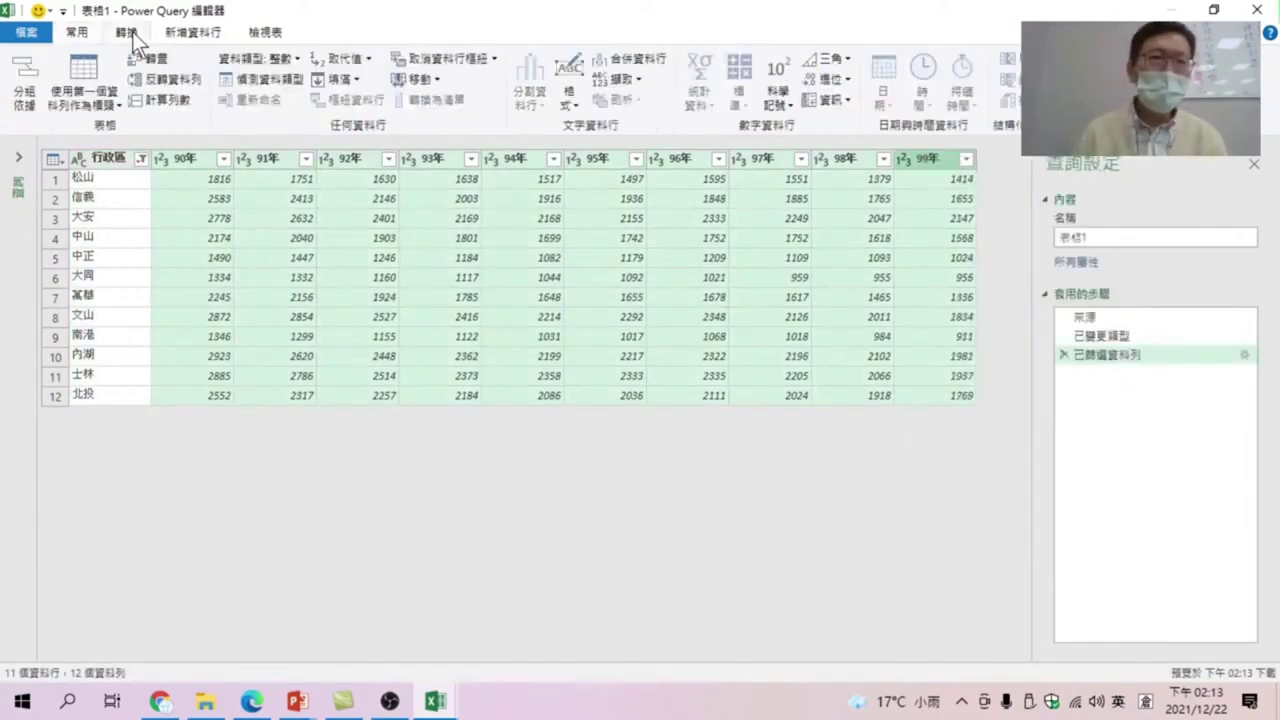
Step: Unpivot the 90年–99年 columns into district-year rows, abandoning a value replacement on 屬性
{"action": "left_click", "coordinate": [438, 60]}
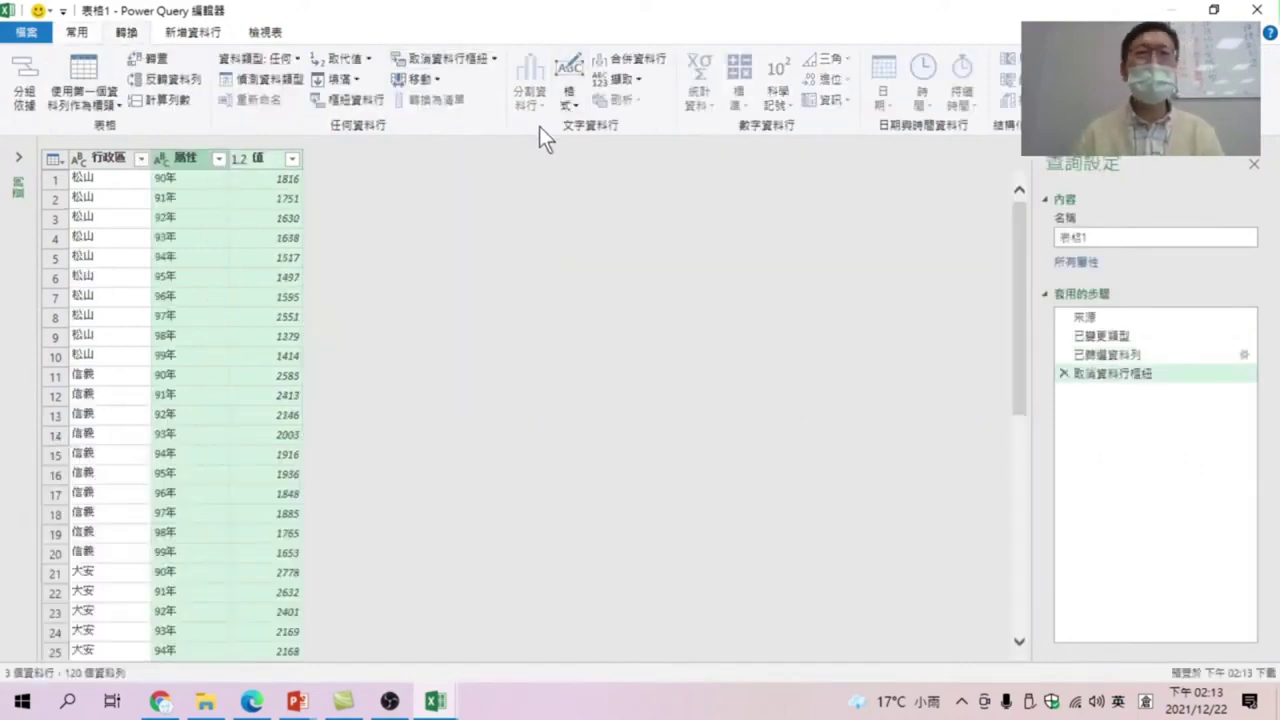
{"action": "left_click", "coordinate": [182, 155]}
{"action": "right_click", "coordinate": [182, 155]}
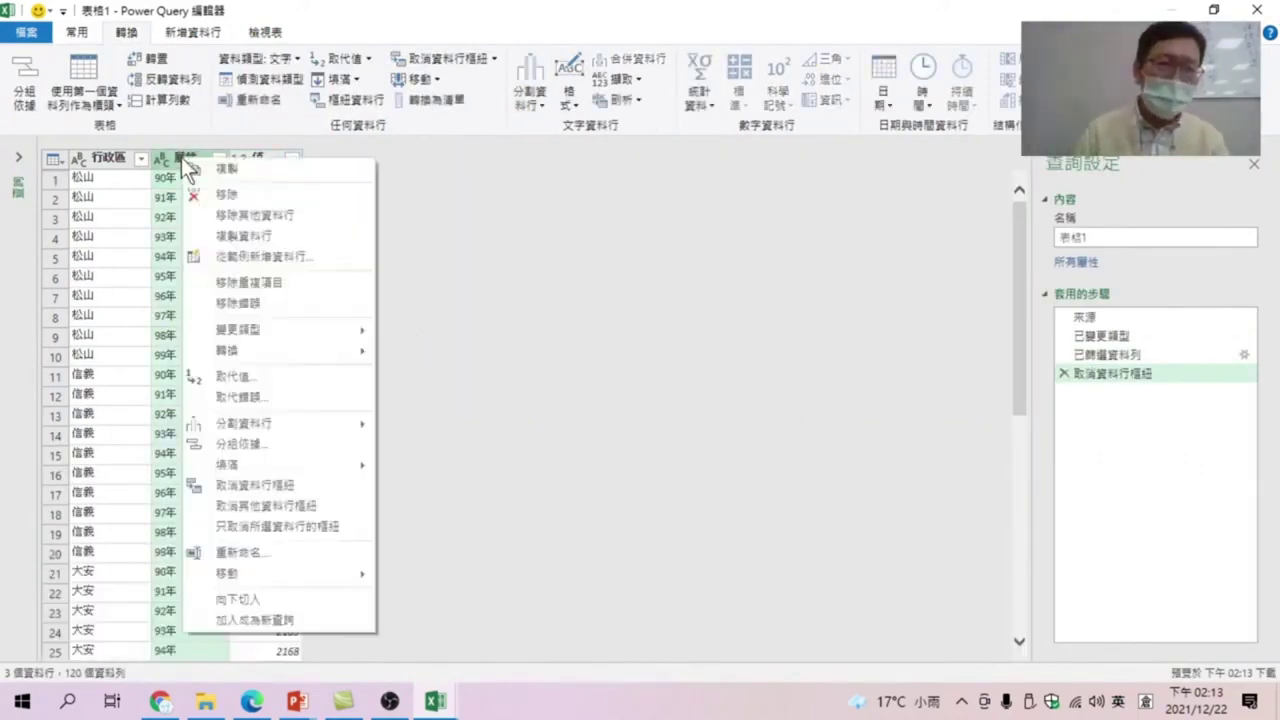
{"action": "left_click", "coordinate": [250, 376]}
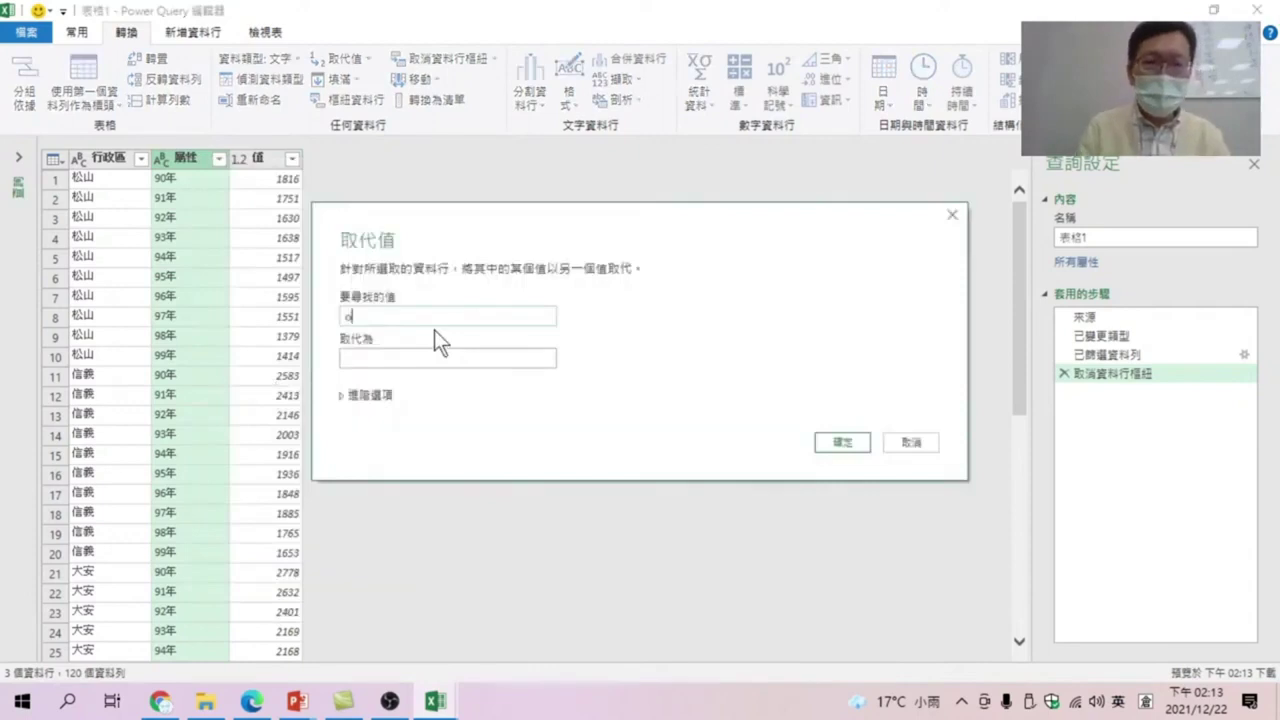
{"action": "type", "text": "年"}
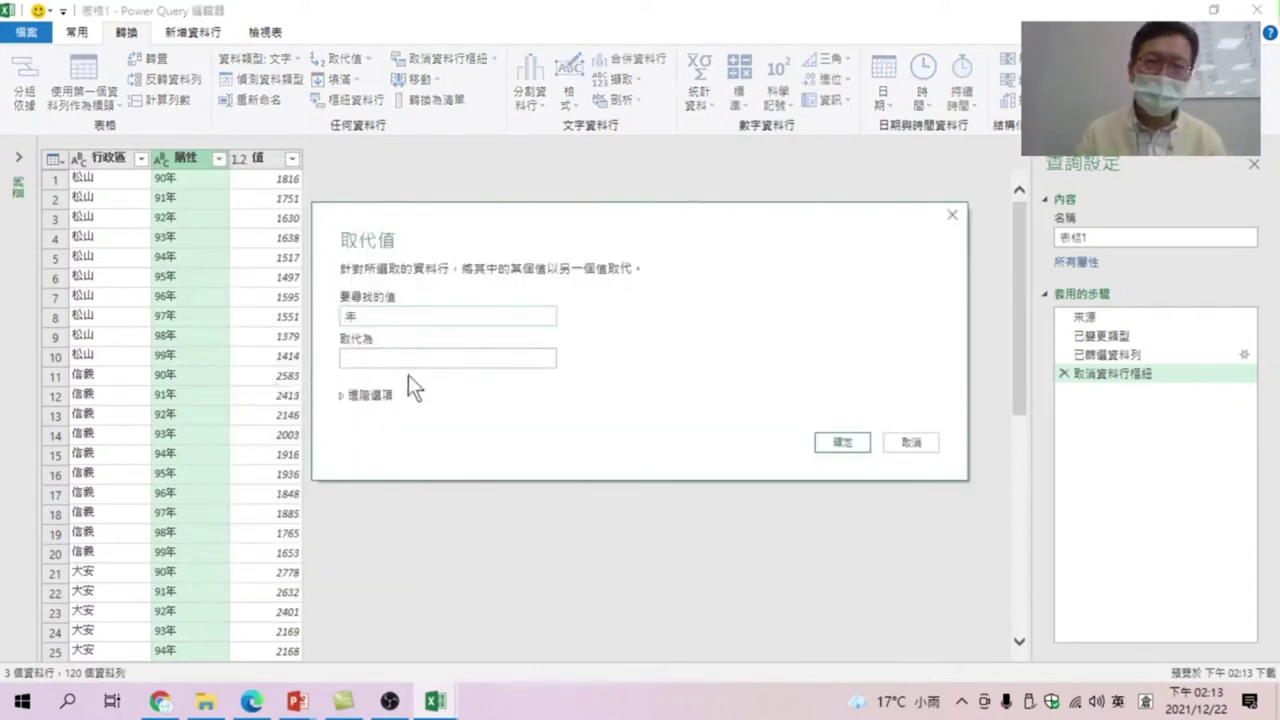
{"action": "left_click", "coordinate": [930, 446]}
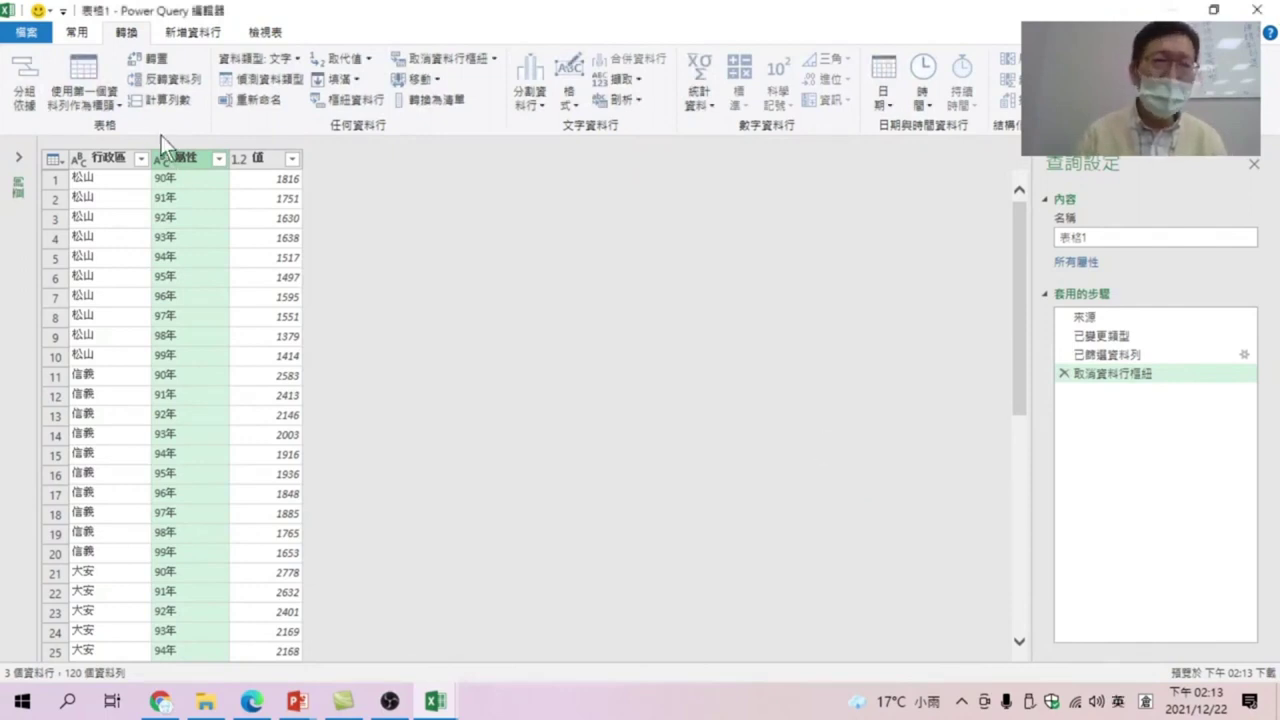
Step: Rename the 屬性 column to 民國年
{"action": "right_click", "coordinate": [186, 170]}
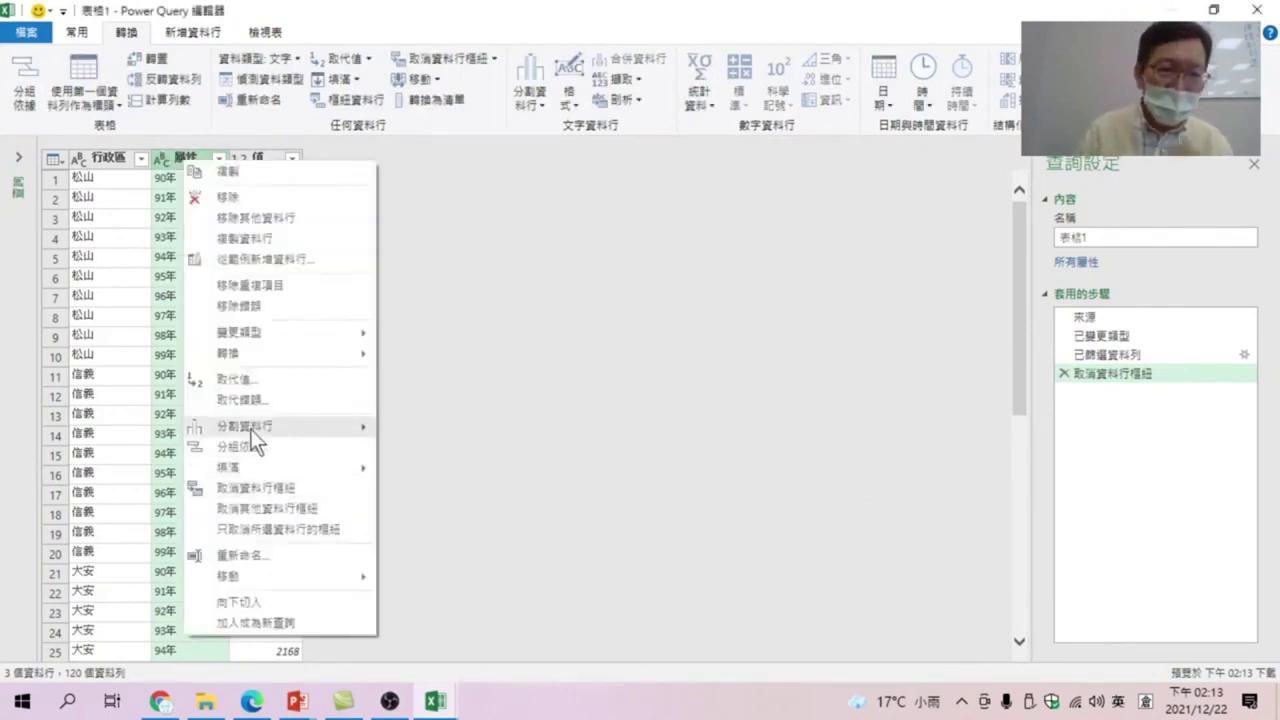
{"action": "left_click", "coordinate": [248, 555]}
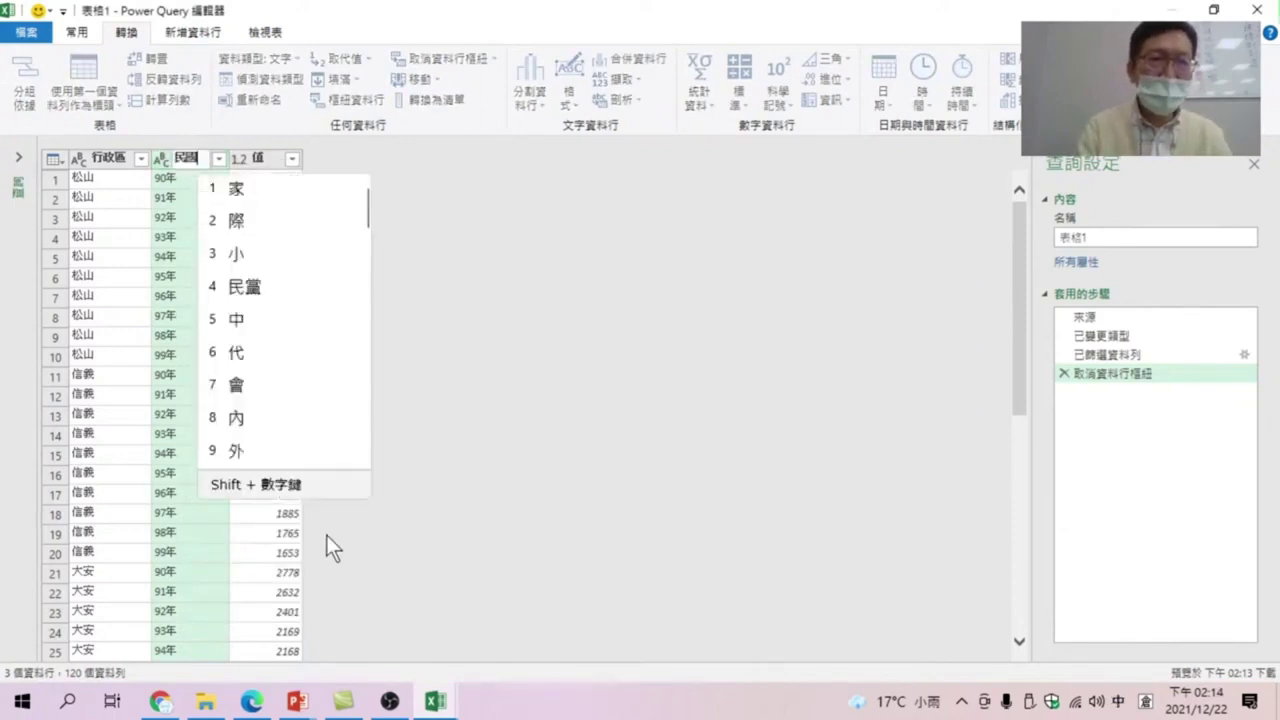
{"action": "type", "text": "民國年"}
{"action": "key", "text": "Return"}
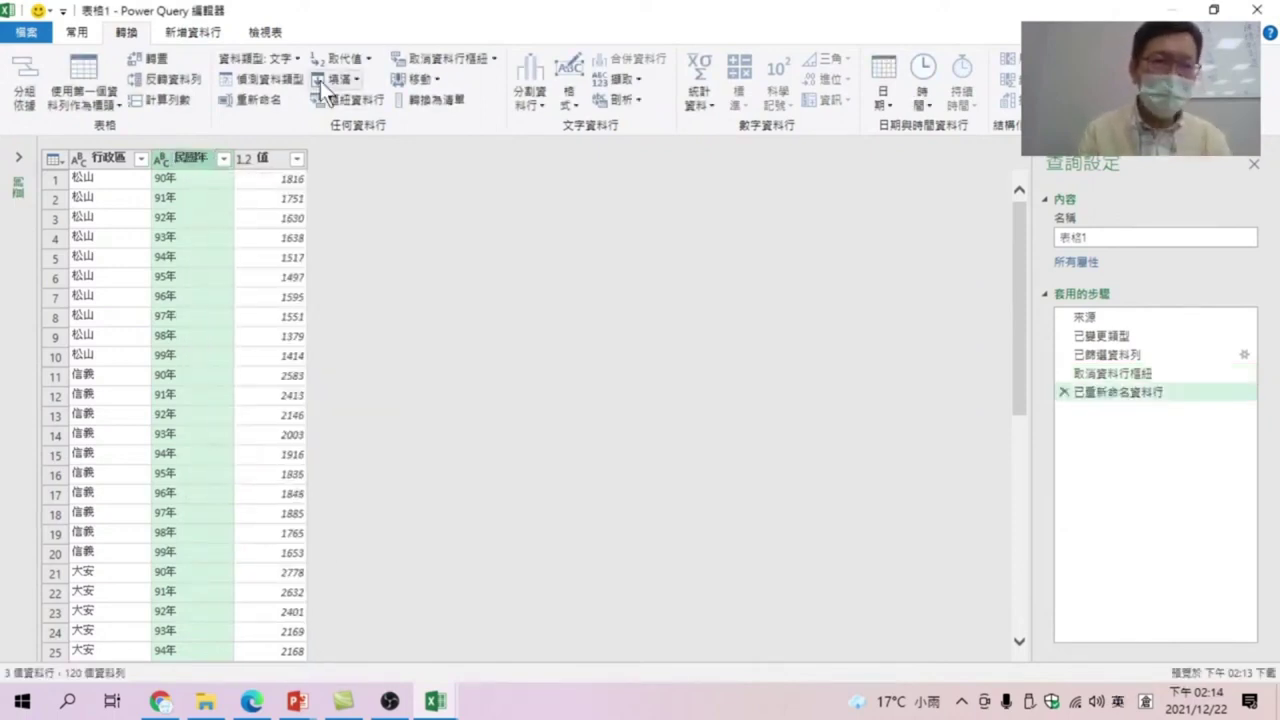
Step: Rename the 值 column to the birth-count name 出生人口數
{"action": "right_click", "coordinate": [260, 157]}
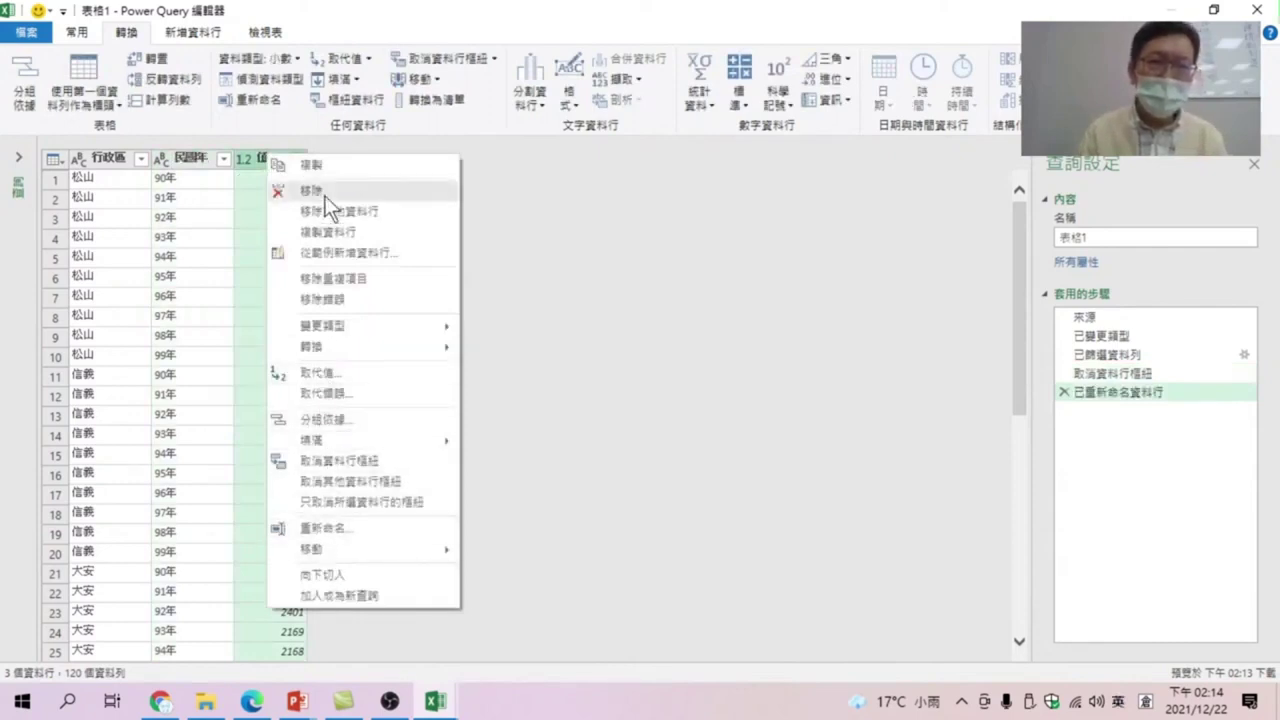
{"action": "left_click", "coordinate": [340, 527]}
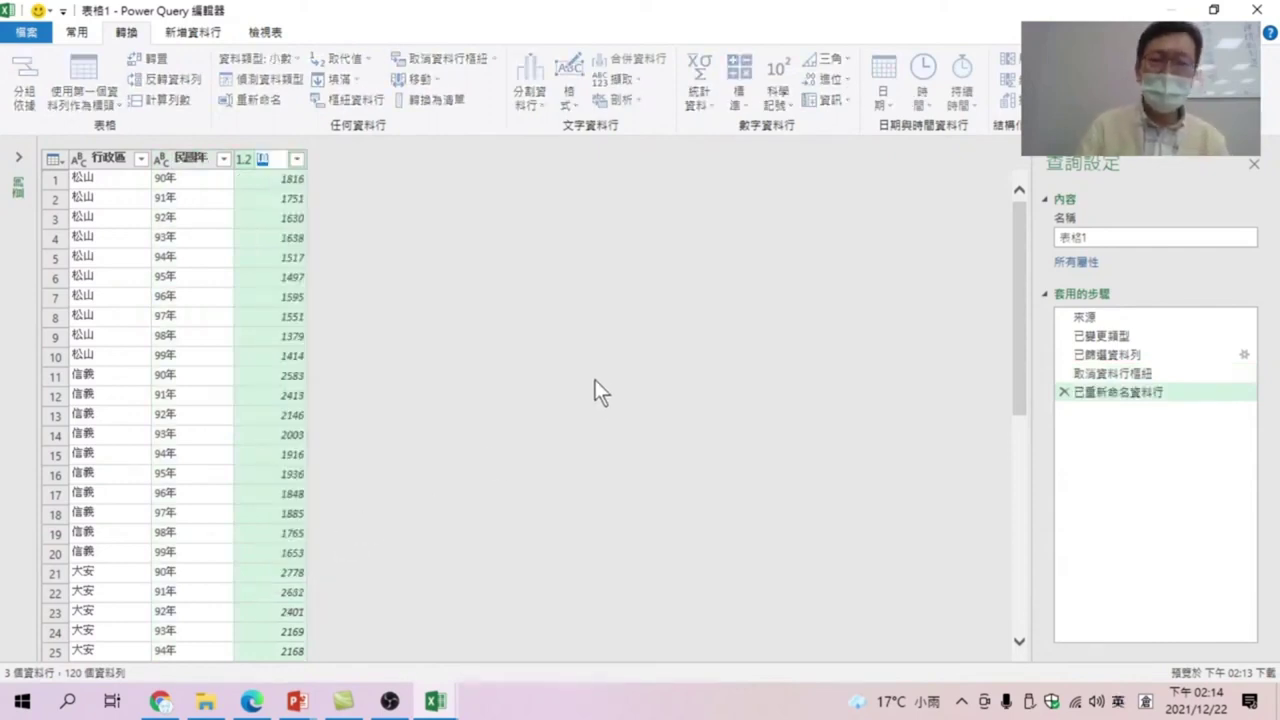
{"action": "type", "text": "人口數"}
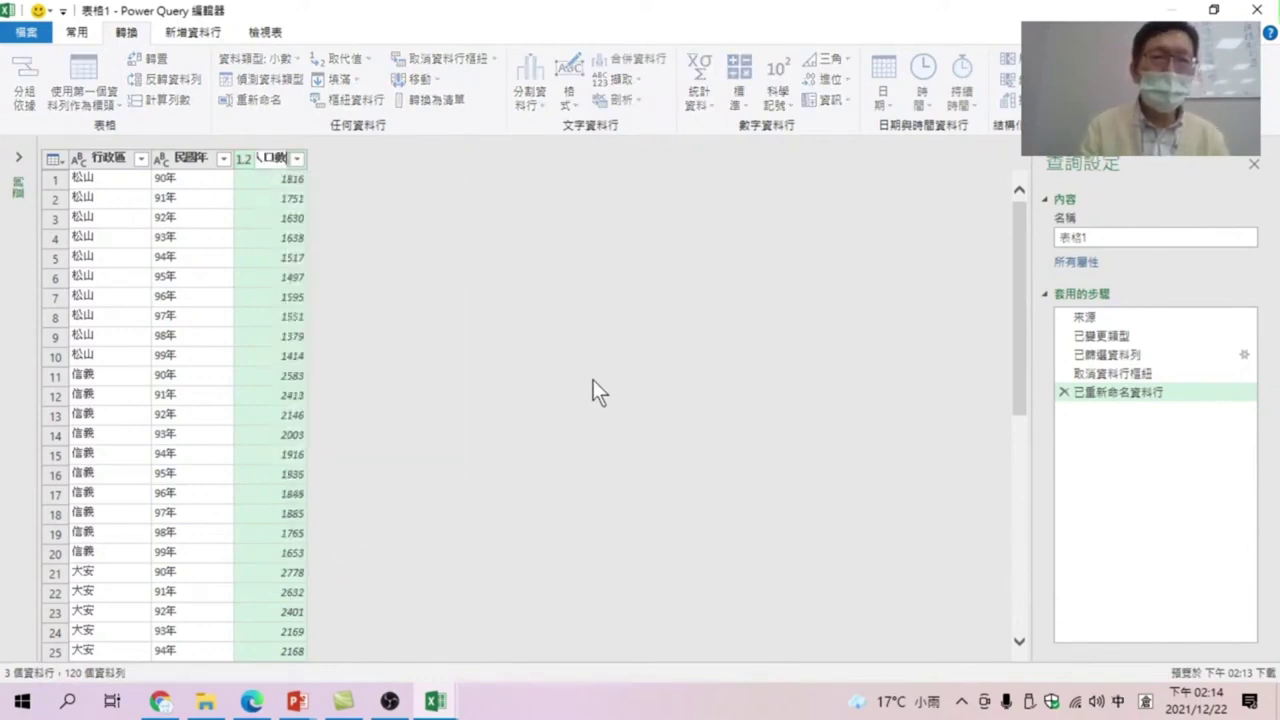
{"action": "key", "text": "Return"}
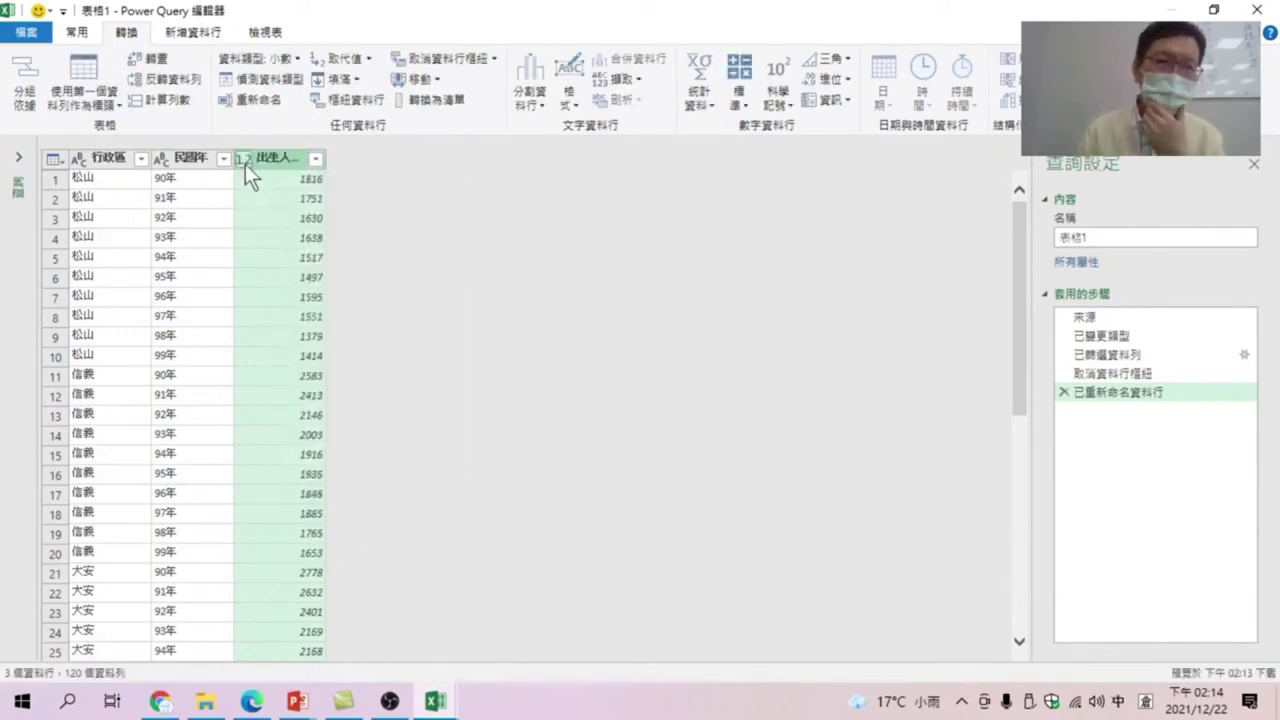
Step: Change the 出生人口數 column's data type to whole number (整數)
{"action": "left_click", "coordinate": [245, 159]}
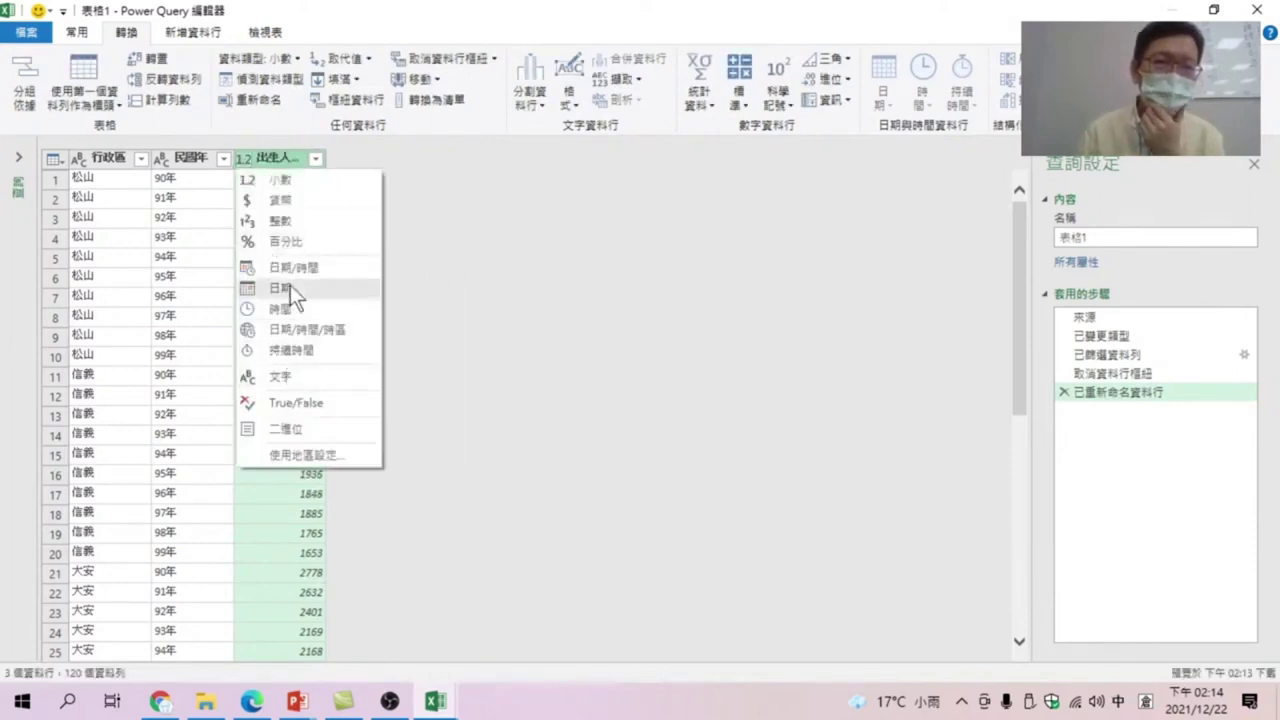
{"action": "left_click", "coordinate": [286, 222]}
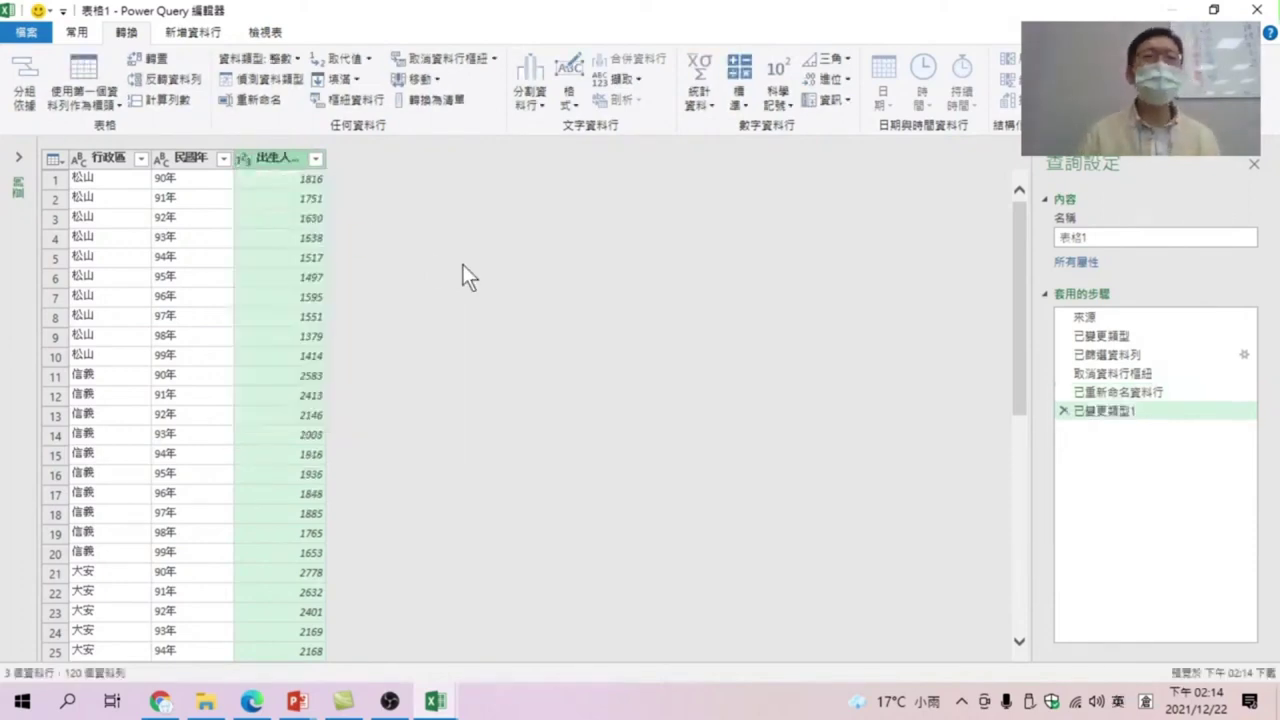
{"action": "left_click", "coordinate": [80, 33]}
Step: Load the query to 工作表1, then select A18:K31 on 各行政區出生人口數(按年分)
{"action": "left_click", "coordinate": [40, 72]}
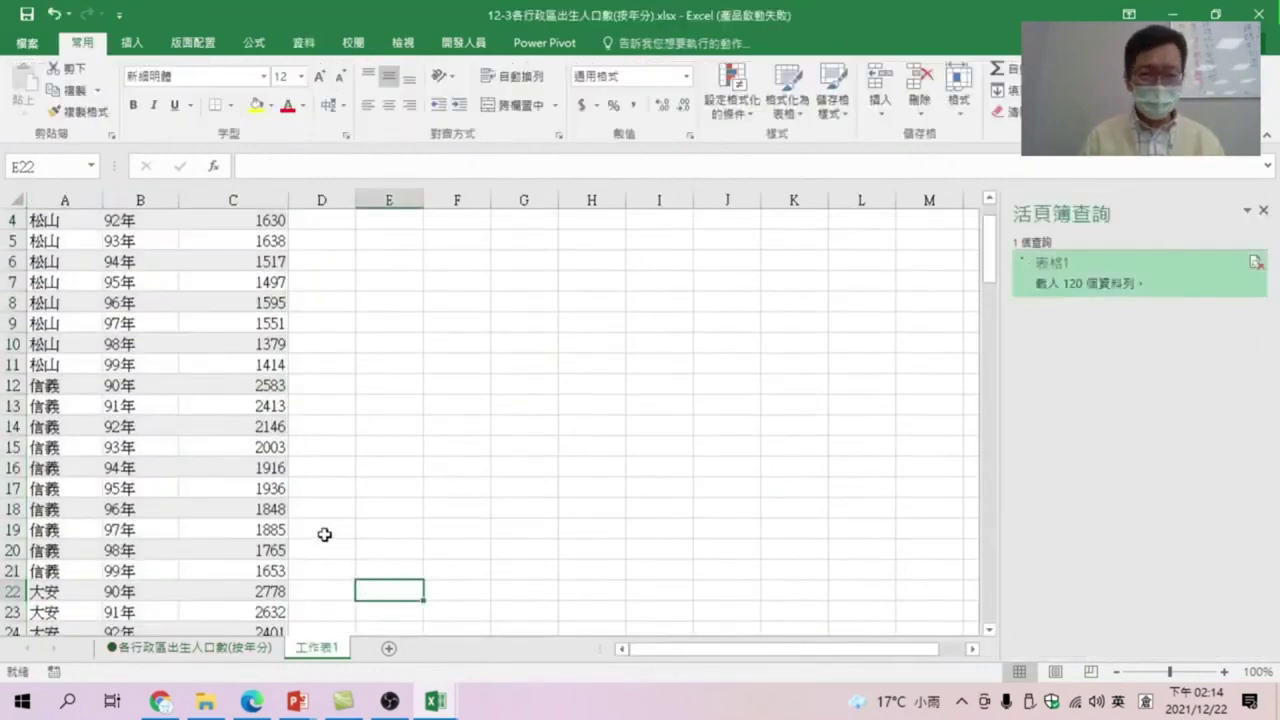
{"action": "left_click", "coordinate": [199, 342]}
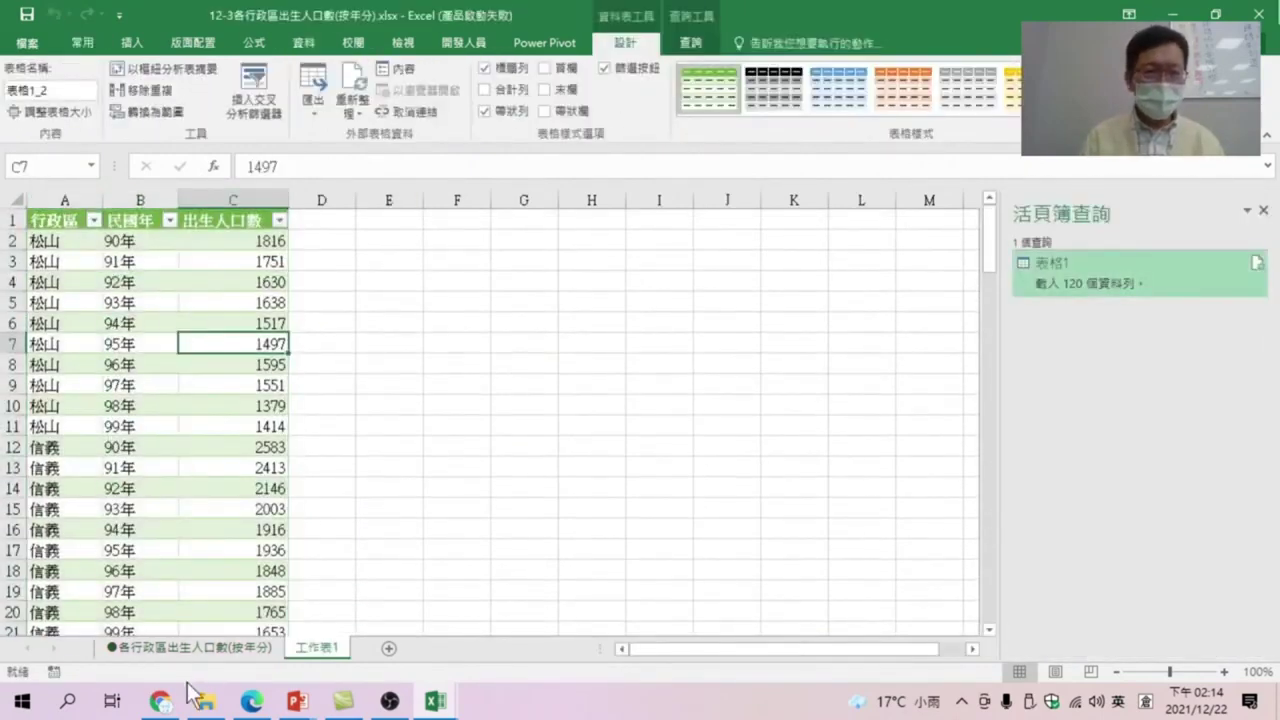
{"action": "left_click", "coordinate": [200, 648]}
{"action": "left_click", "coordinate": [230, 591]}
{"action": "scroll", "coordinate": [125, 483], "scroll_direction": "down", "scroll_amount": 3}
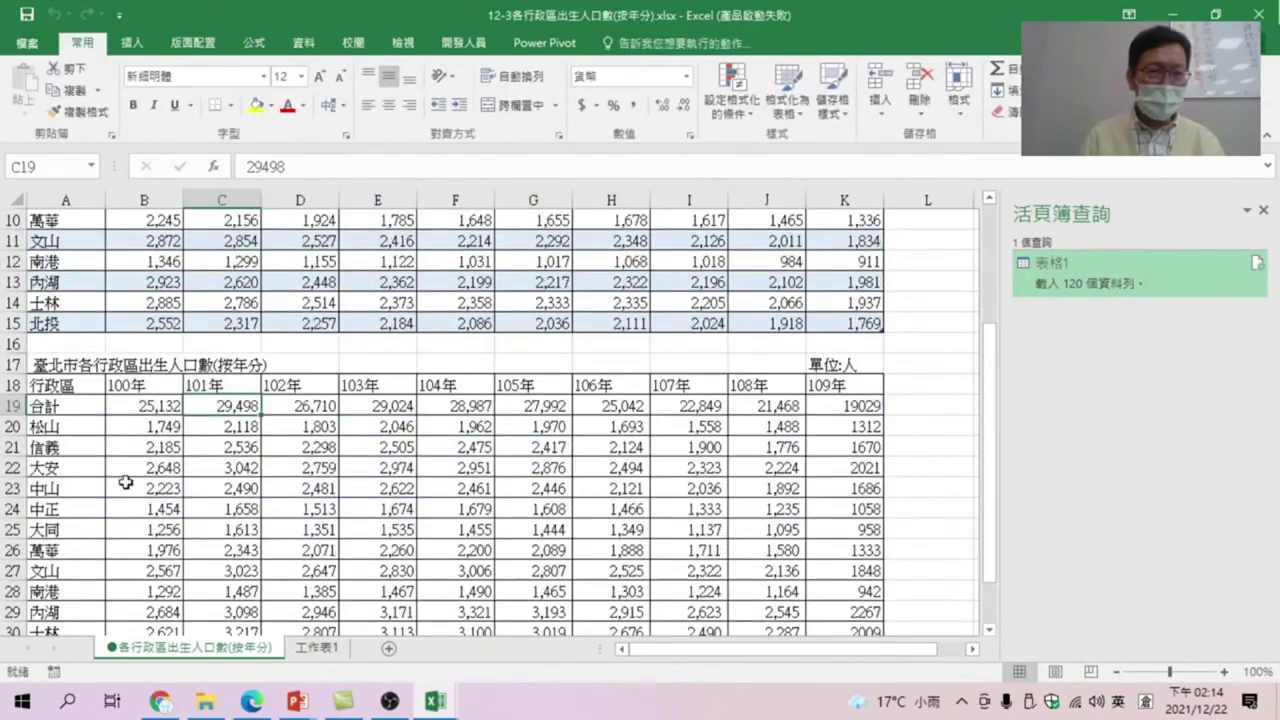
{"action": "left_click_drag", "start_coordinate": [45, 380], "coordinate": [843, 530]}
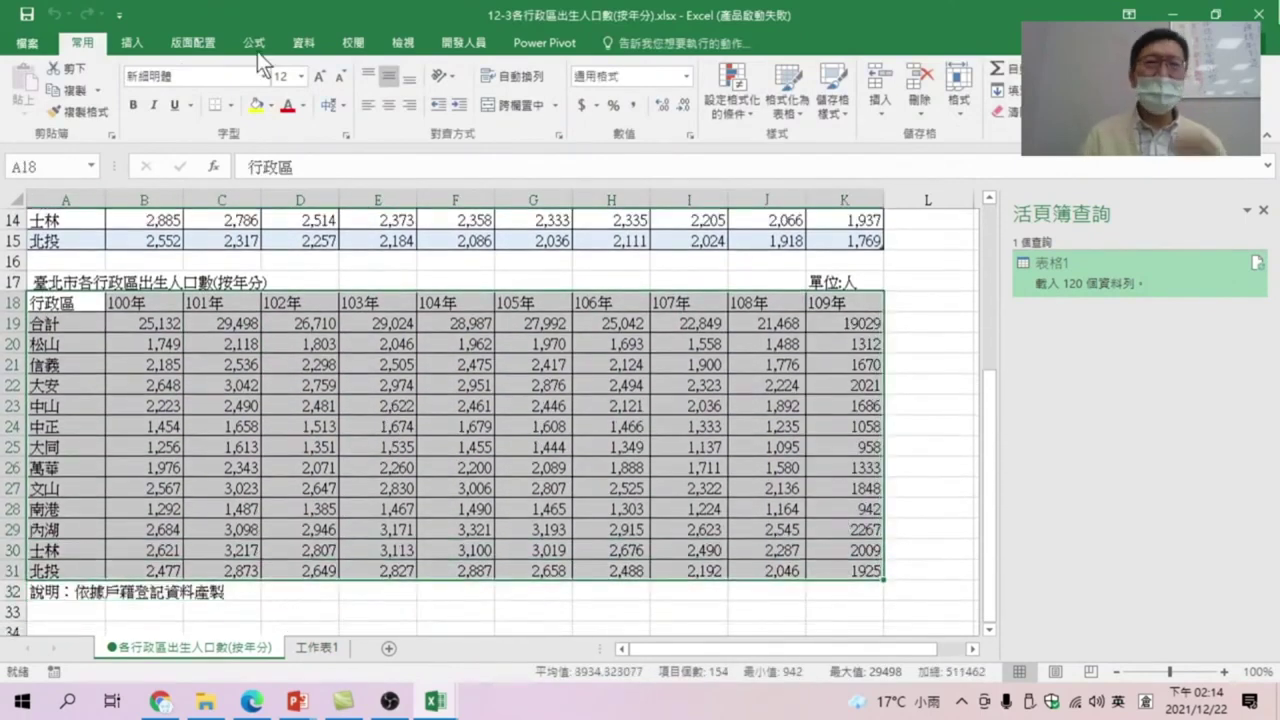
Step: Create a table query from A18:K31 with headers, filtering out the 合計 row
{"action": "left_click", "coordinate": [308, 48]}
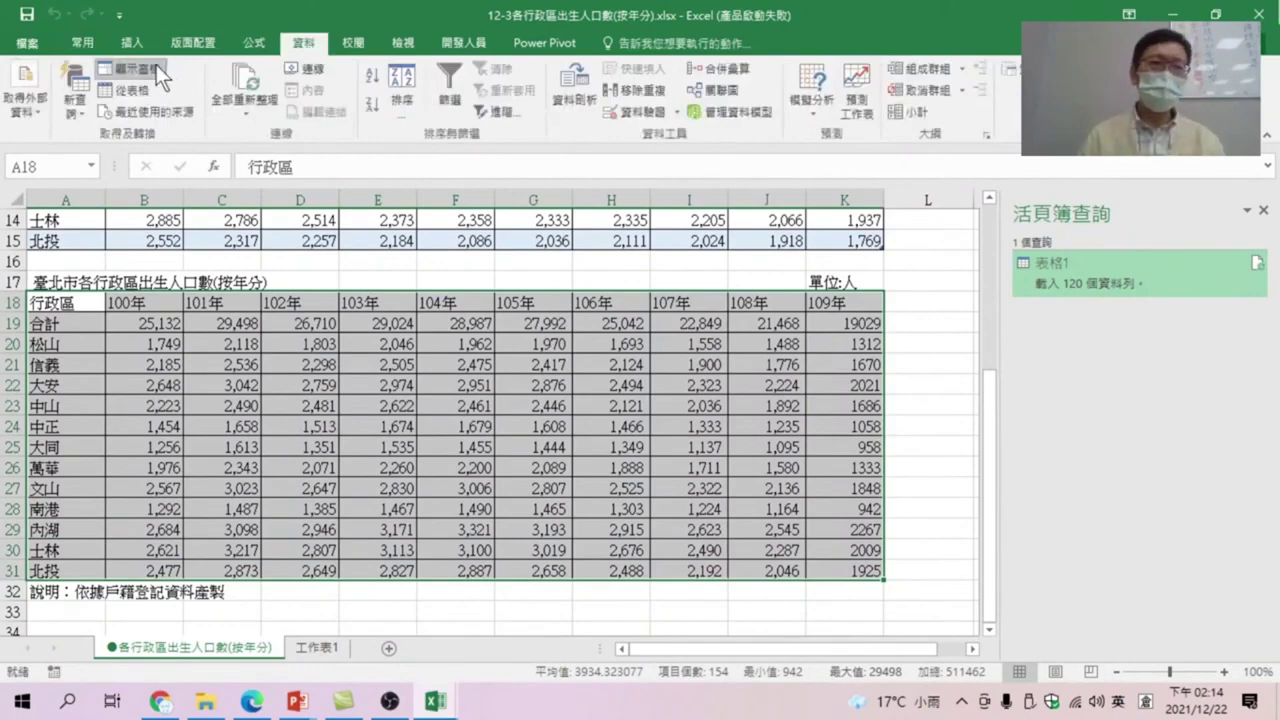
{"action": "left_click", "coordinate": [132, 90]}
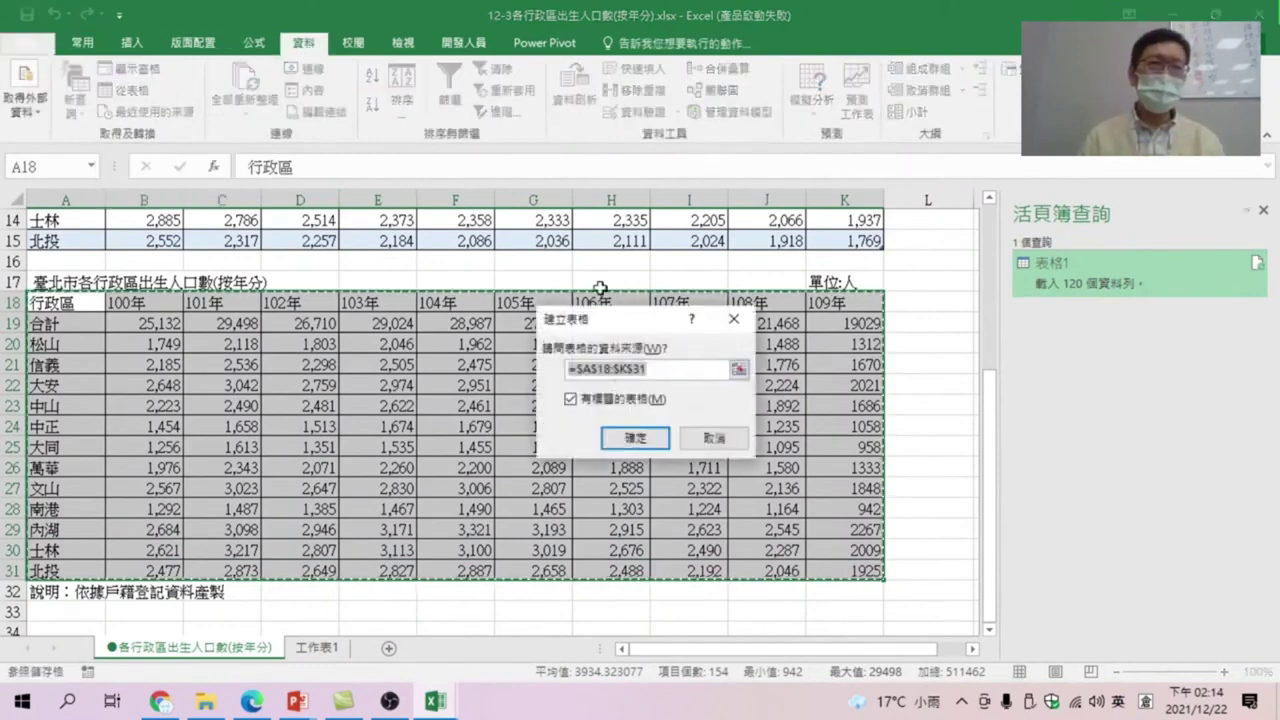
{"action": "left_click", "coordinate": [635, 438]}
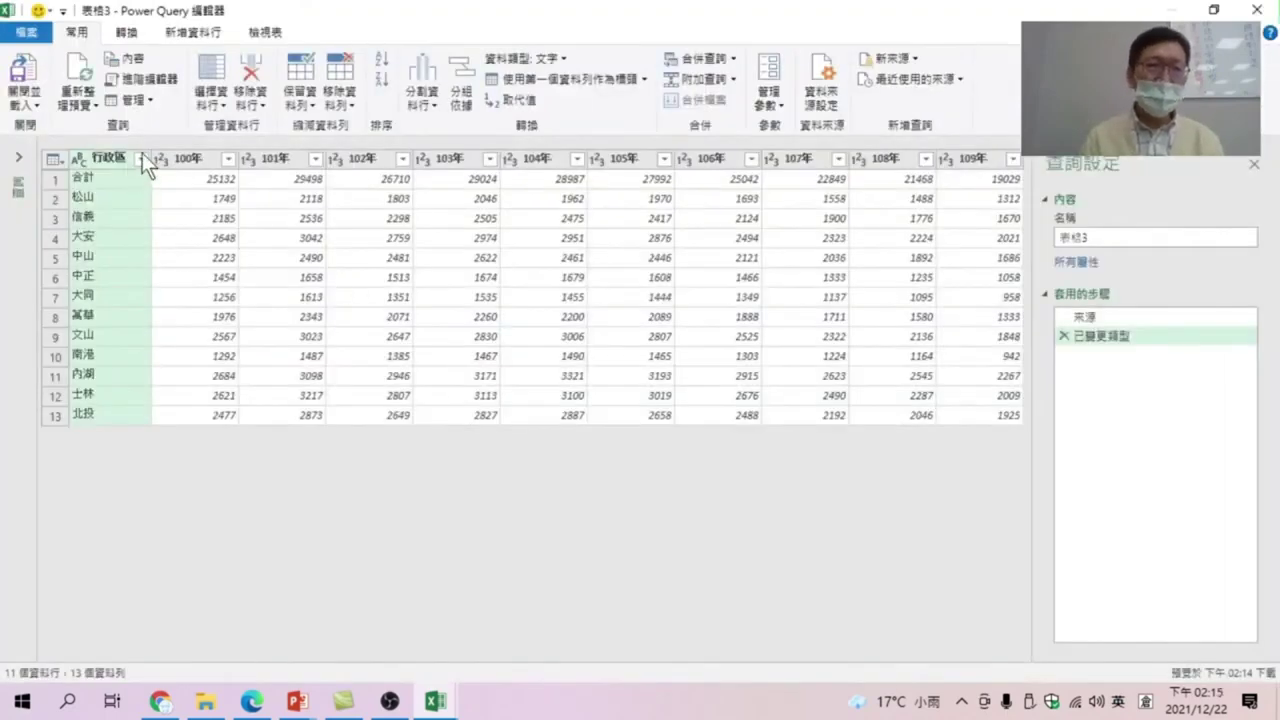
{"action": "left_click", "coordinate": [142, 157]}
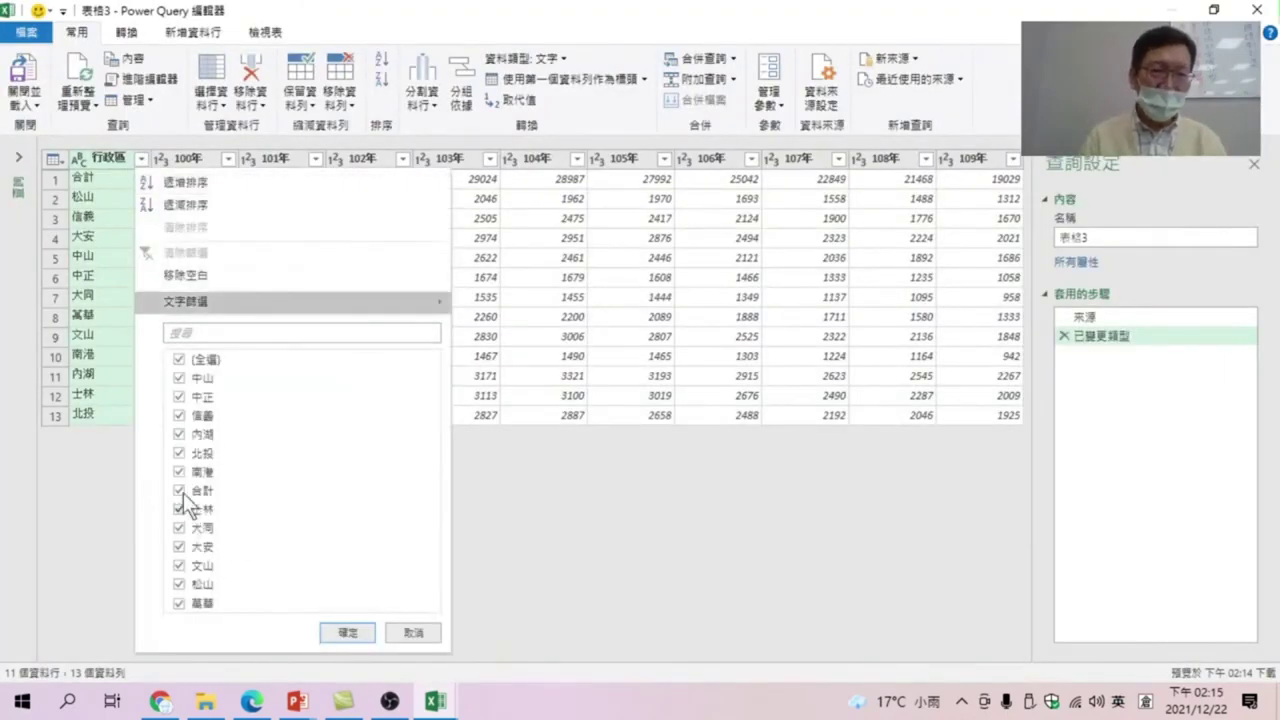
{"action": "left_click", "coordinate": [179, 490]}
{"action": "left_click", "coordinate": [366, 636]}
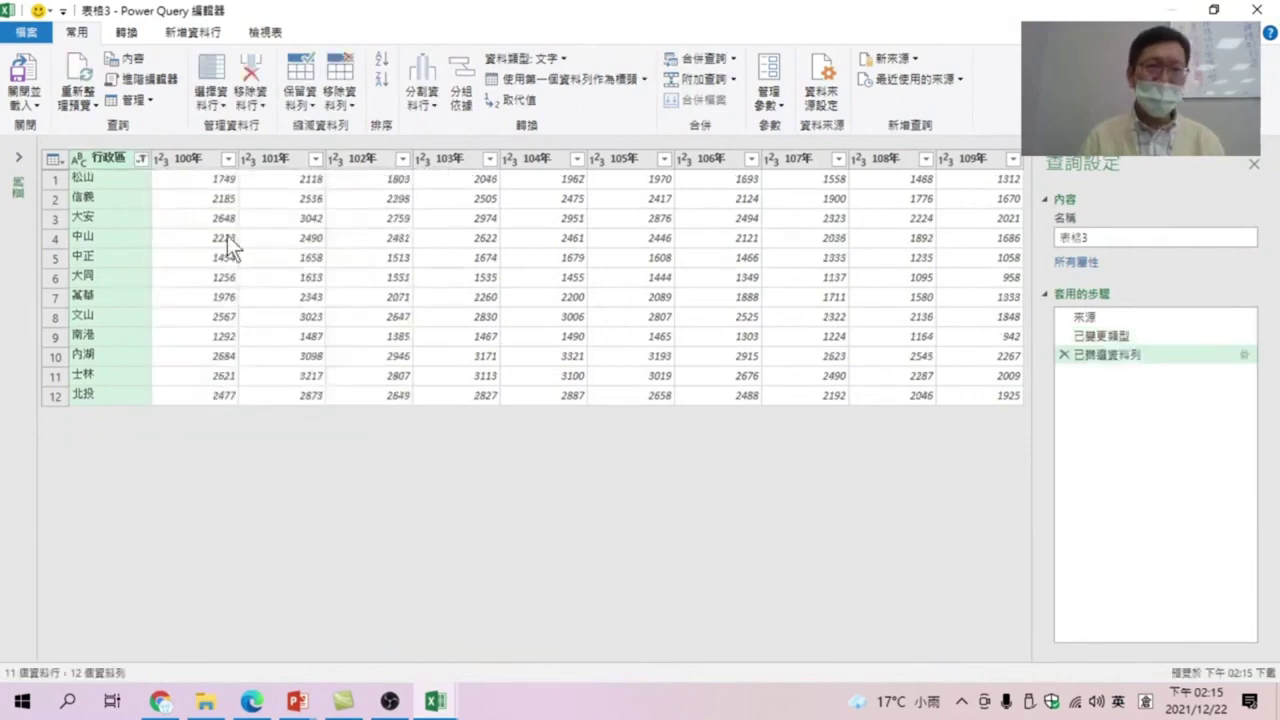
Step: Unpivot the 100年–109年 columns into district-year rows
{"action": "left_click", "coordinate": [199, 156]}
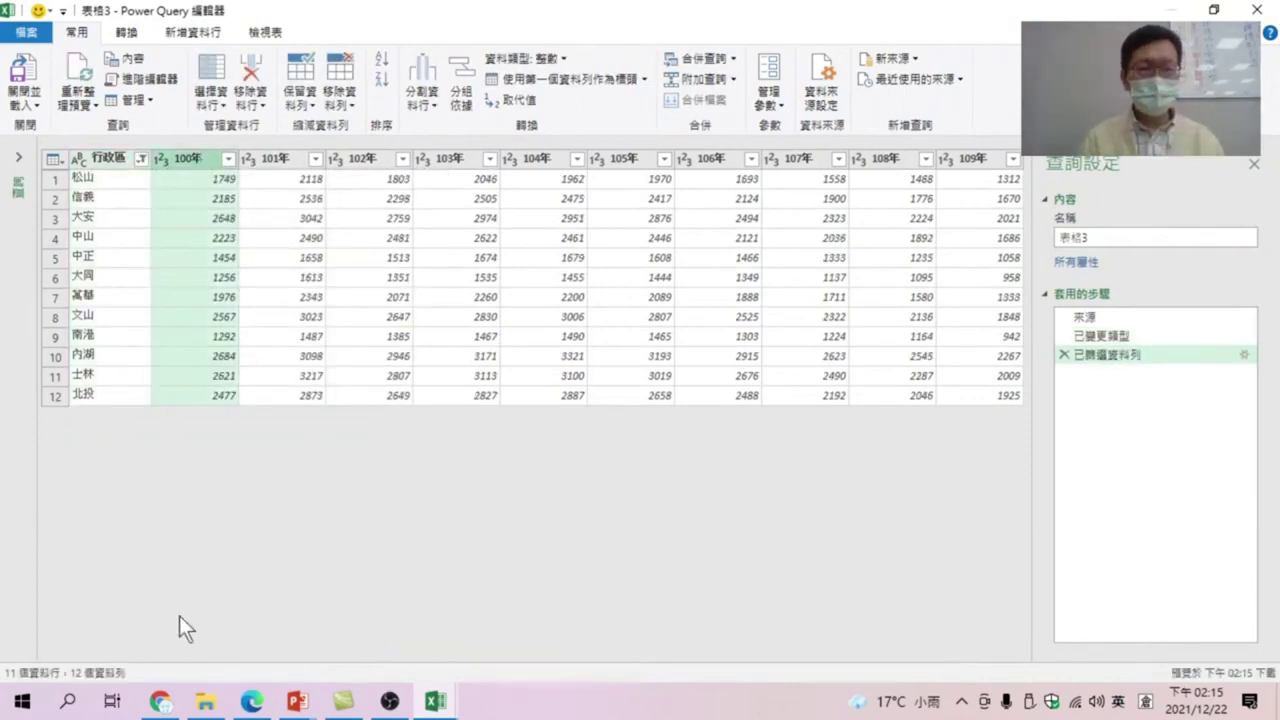
{"action": "left_click", "coordinate": [975, 159], "text": "shift"}
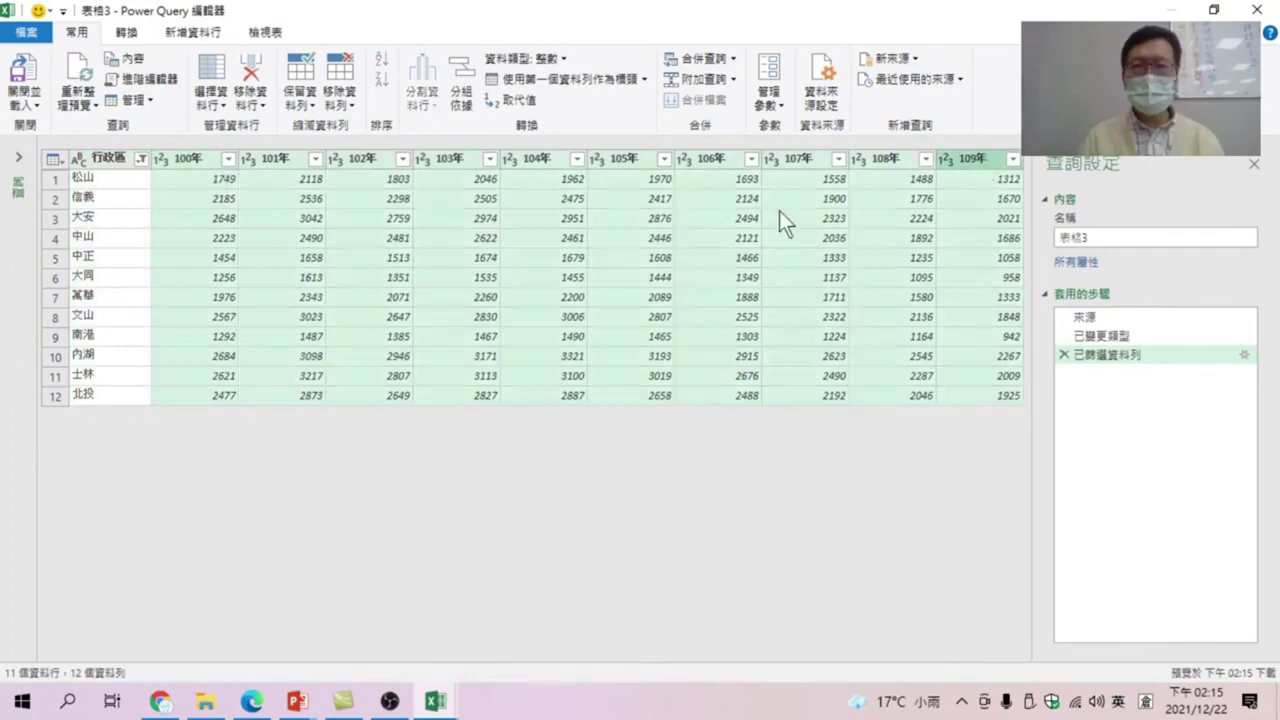
{"action": "left_click", "coordinate": [128, 33]}
{"action": "left_click", "coordinate": [453, 58]}
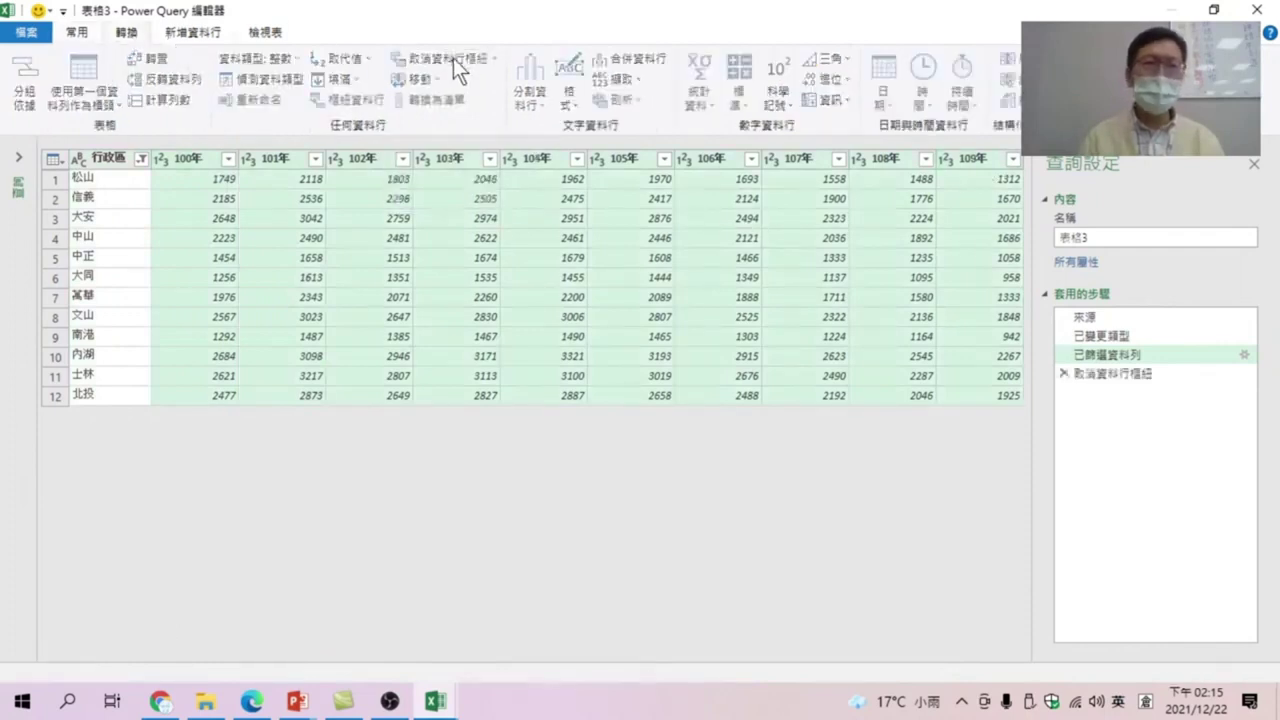
Step: Rename the 屬性 and 值 columns to 民國年 and 出生人口數
{"action": "left_click", "coordinate": [207, 222]}
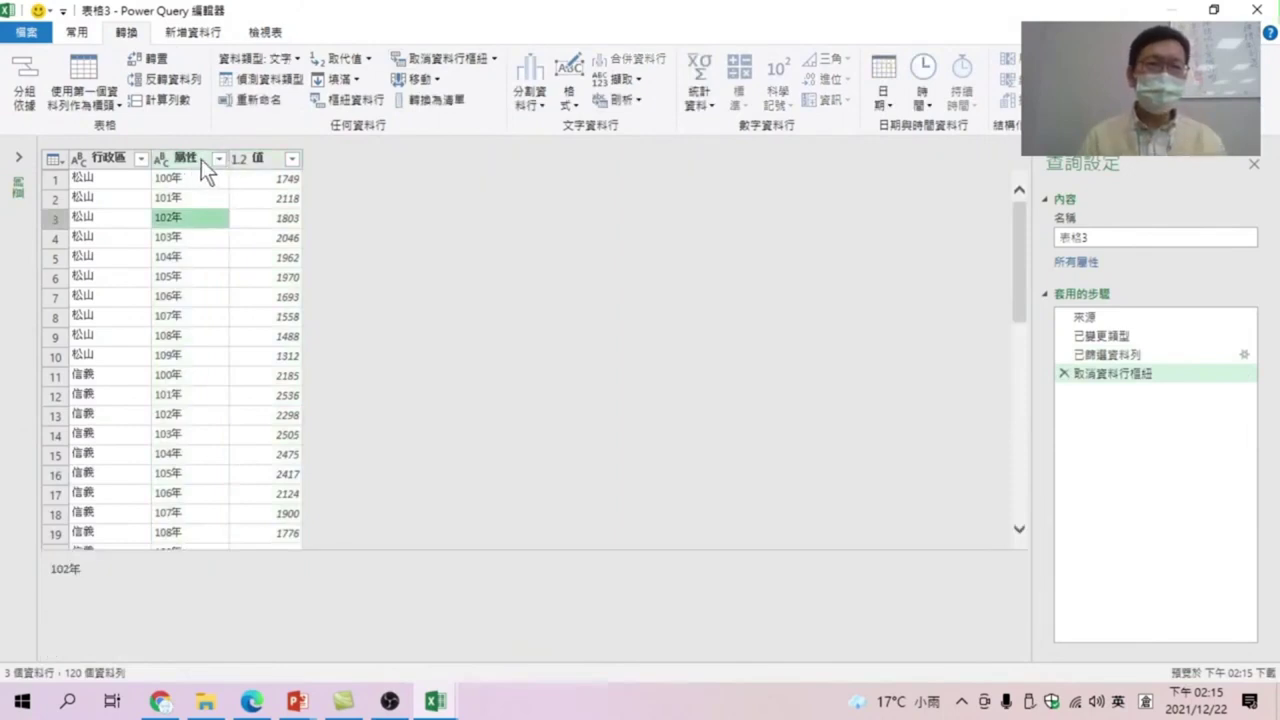
{"action": "left_click", "coordinate": [190, 157]}
{"action": "double_click", "coordinate": [187, 157]}
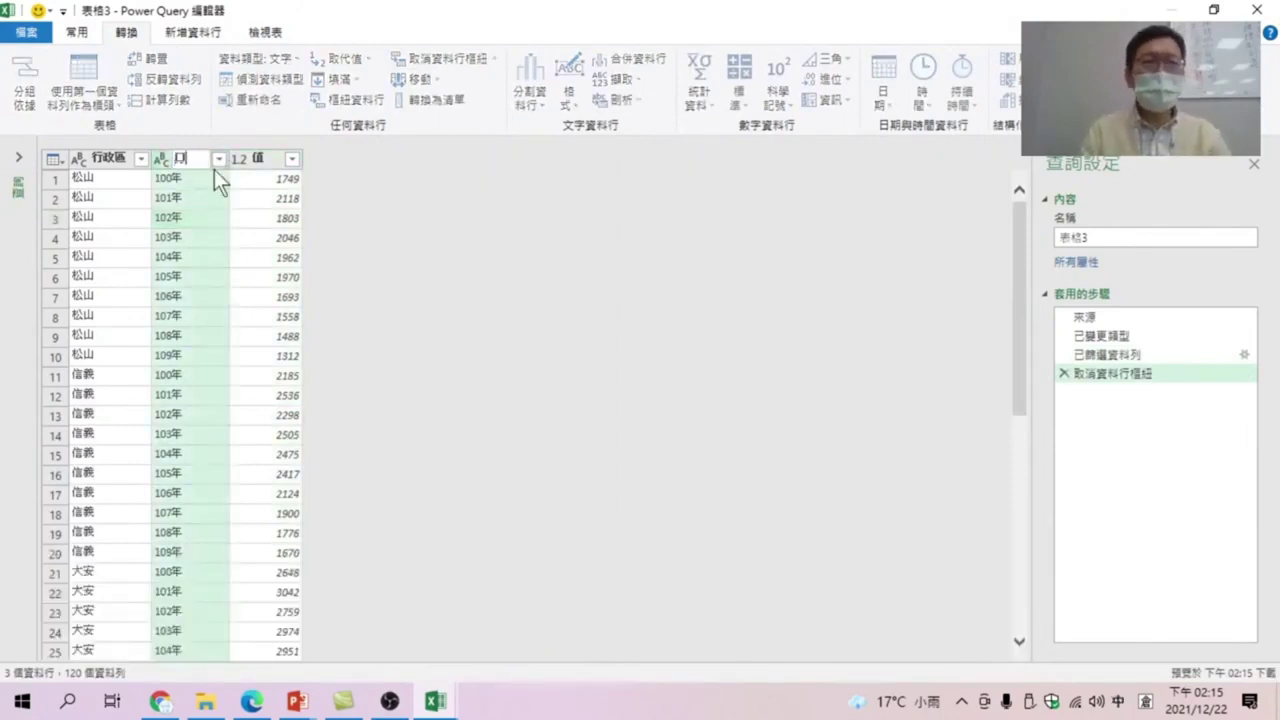
{"action": "type", "text": "屬性"}
{"action": "key", "text": "Return"}
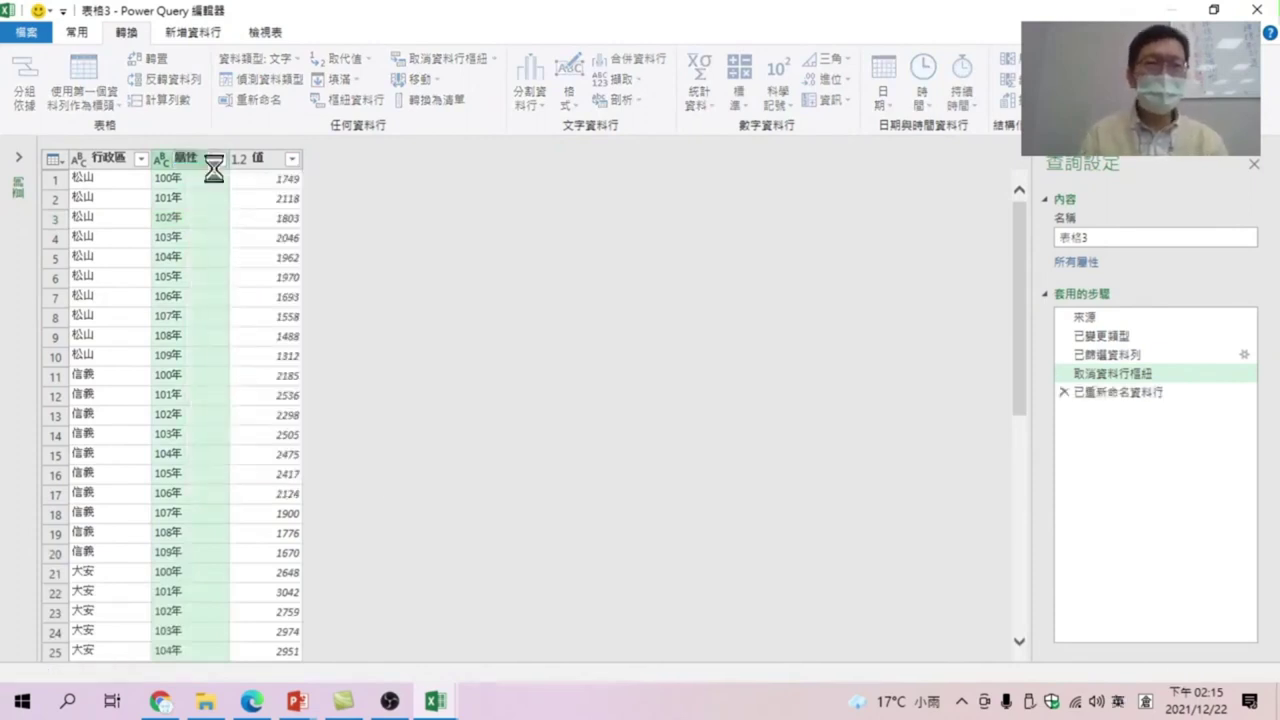
{"action": "left_click", "coordinate": [268, 158]}
{"action": "double_click", "coordinate": [264, 157]}
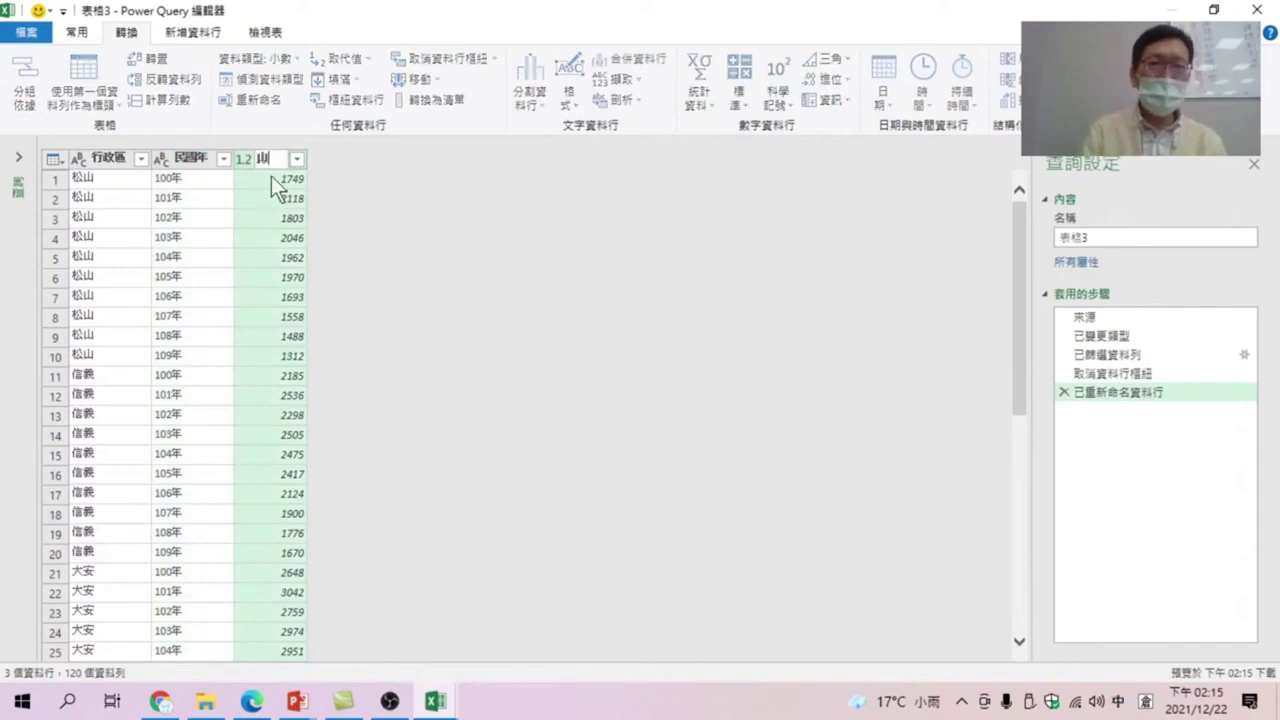
{"action": "type", "text": "女人"}
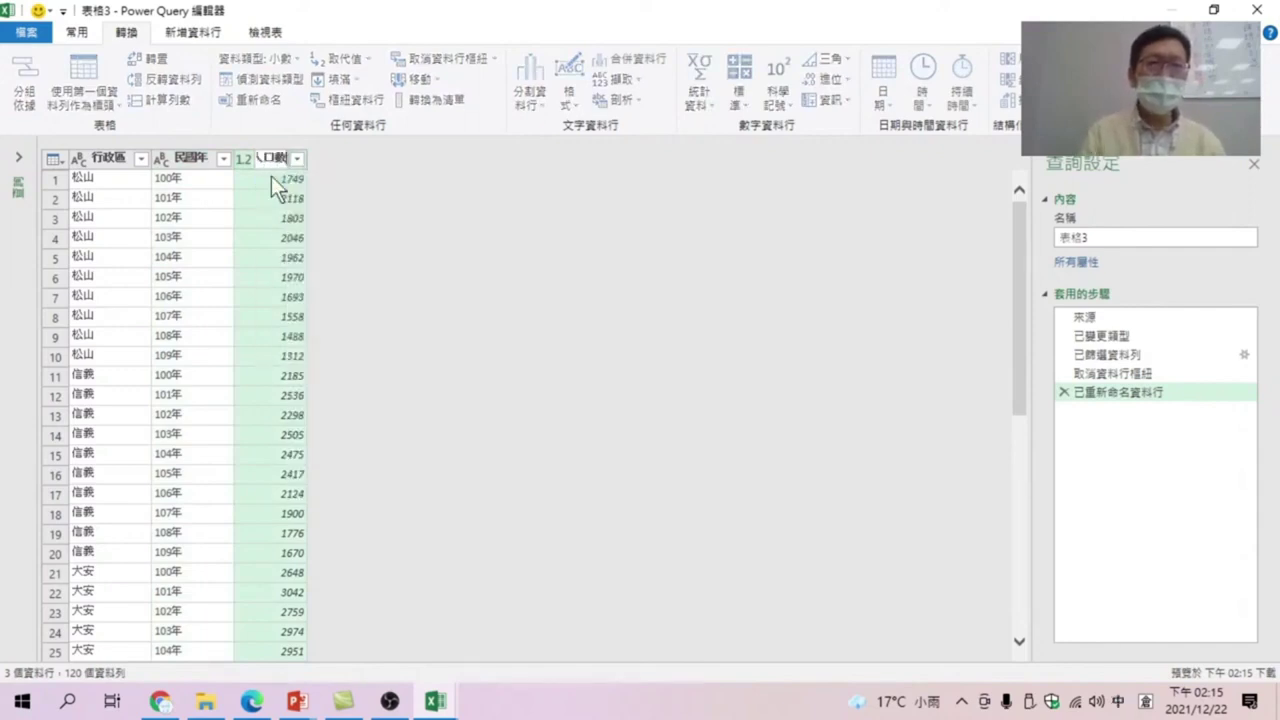
{"action": "key", "text": "Return"}
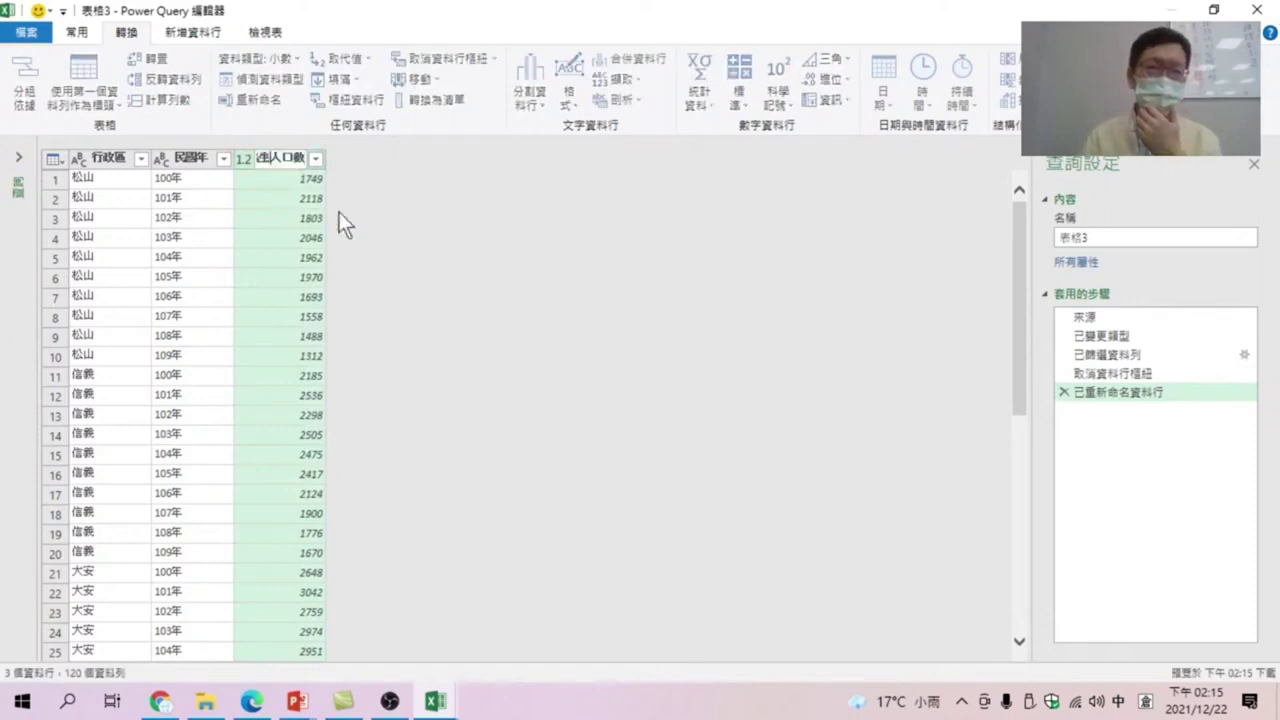
{"action": "left_click", "coordinate": [442, 307]}
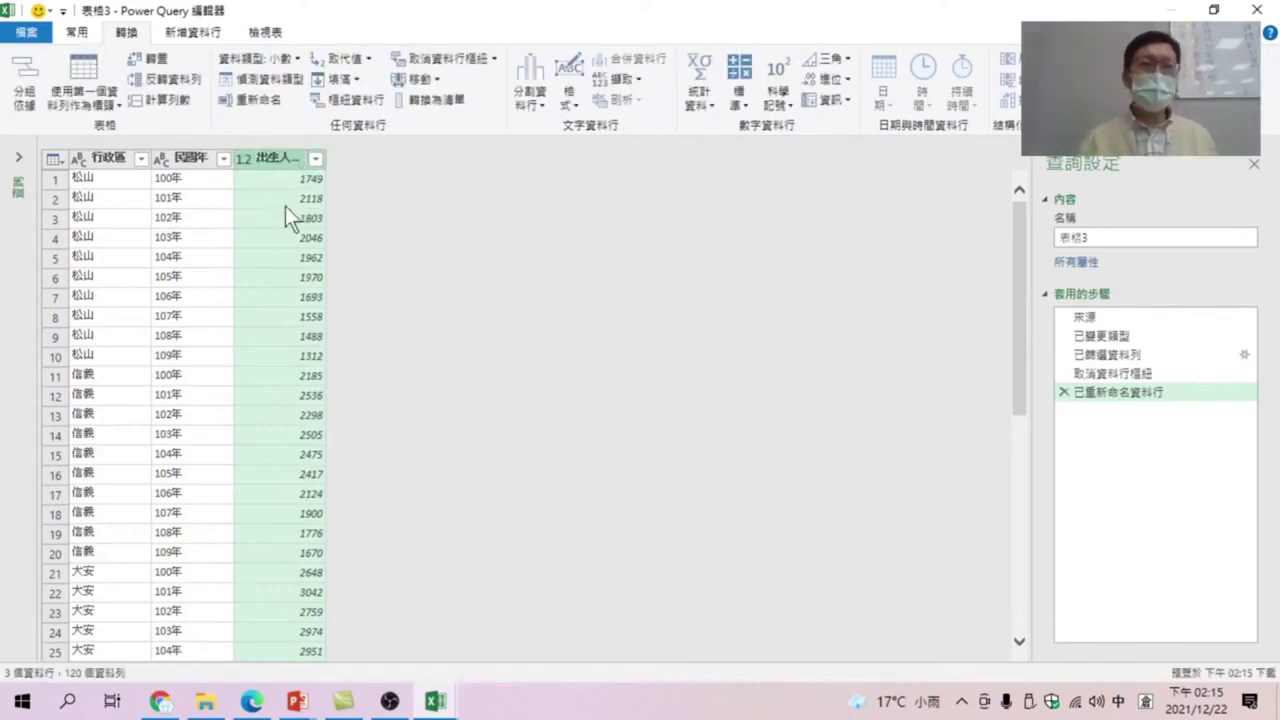
Step: Make 出生人口數 whole numbers and load the query to a new sheet
{"action": "left_click", "coordinate": [252, 160]}
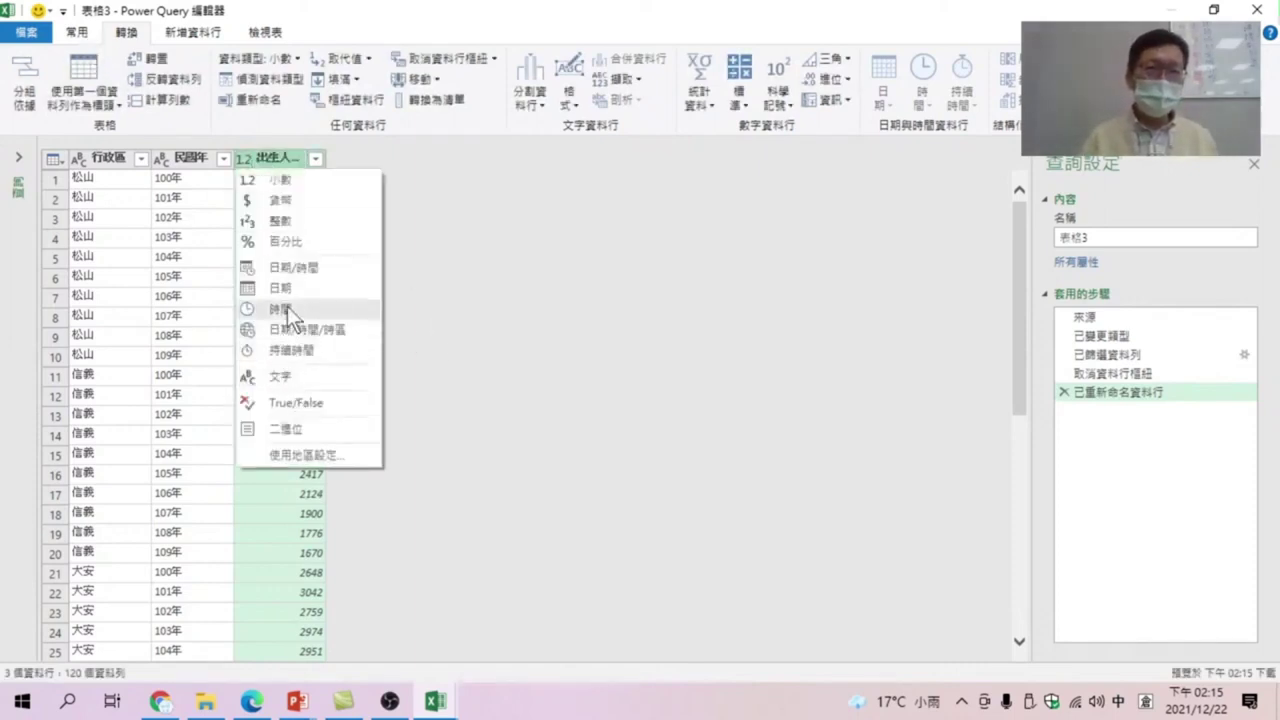
{"action": "left_click", "coordinate": [293, 228]}
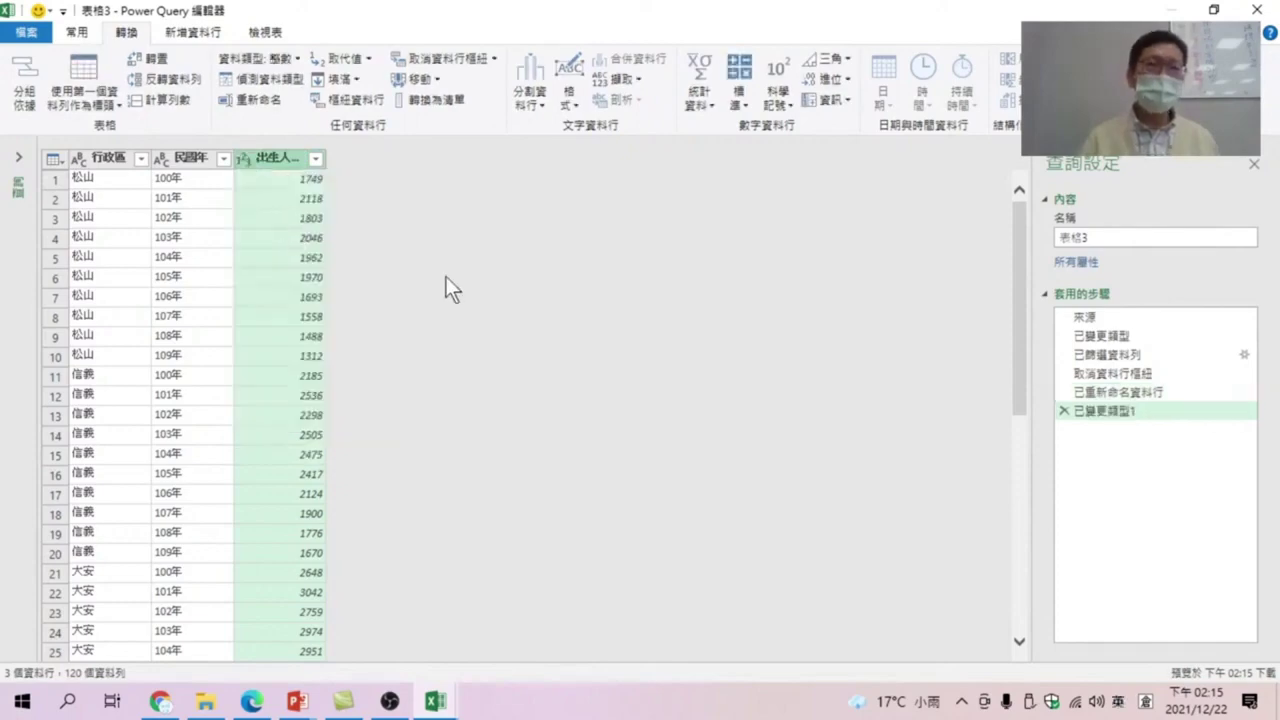
{"action": "left_click", "coordinate": [77, 33]}
{"action": "left_click", "coordinate": [24, 80]}
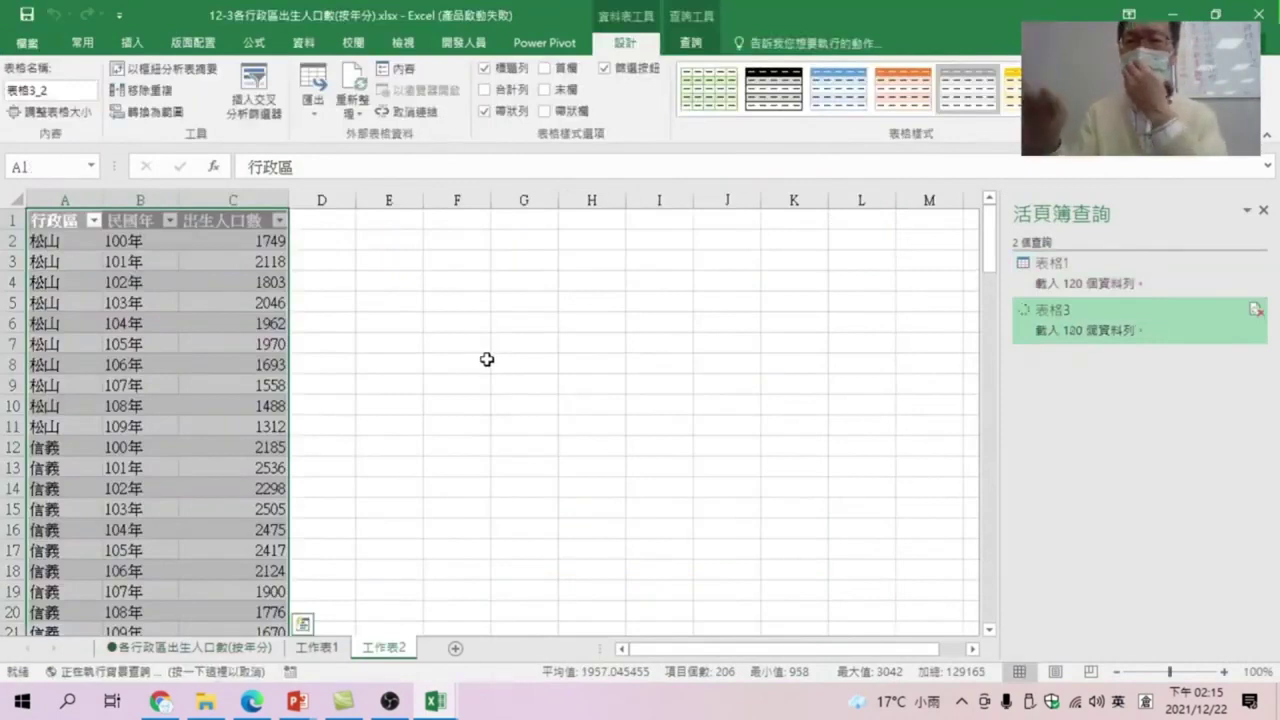
{"action": "left_click", "coordinate": [240, 509]}
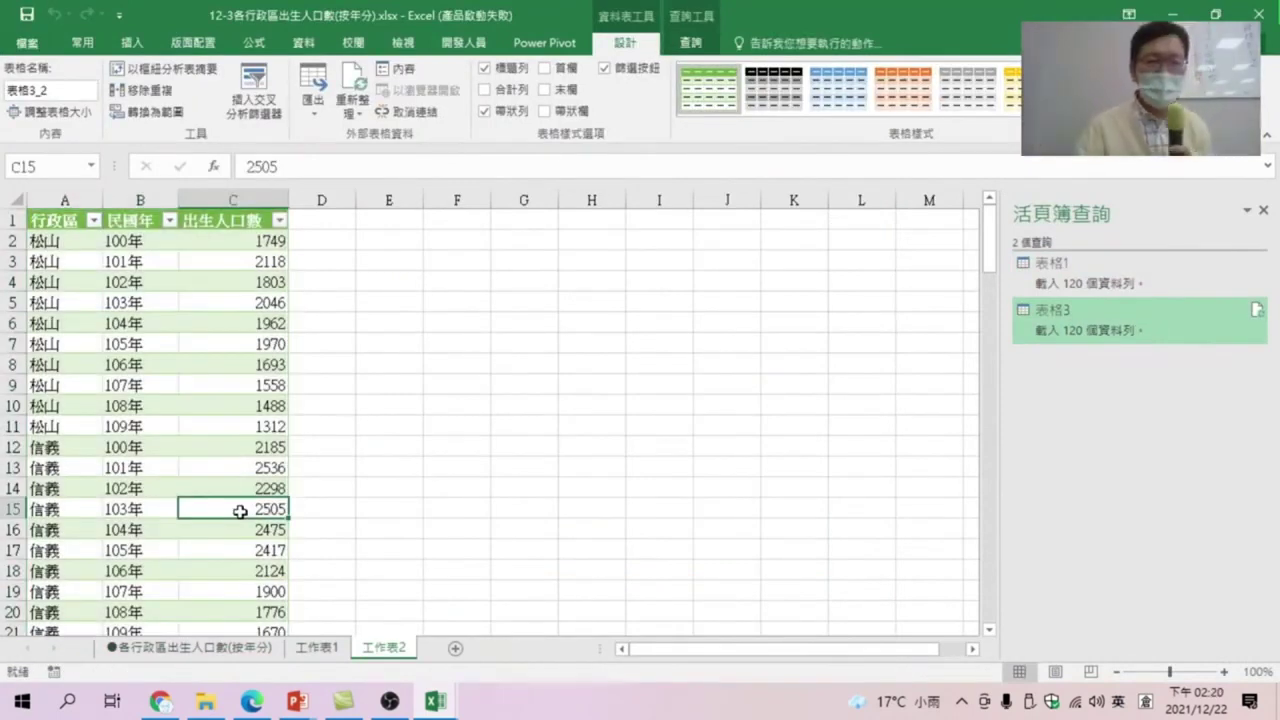
{"action": "left_click", "coordinate": [316, 648]}
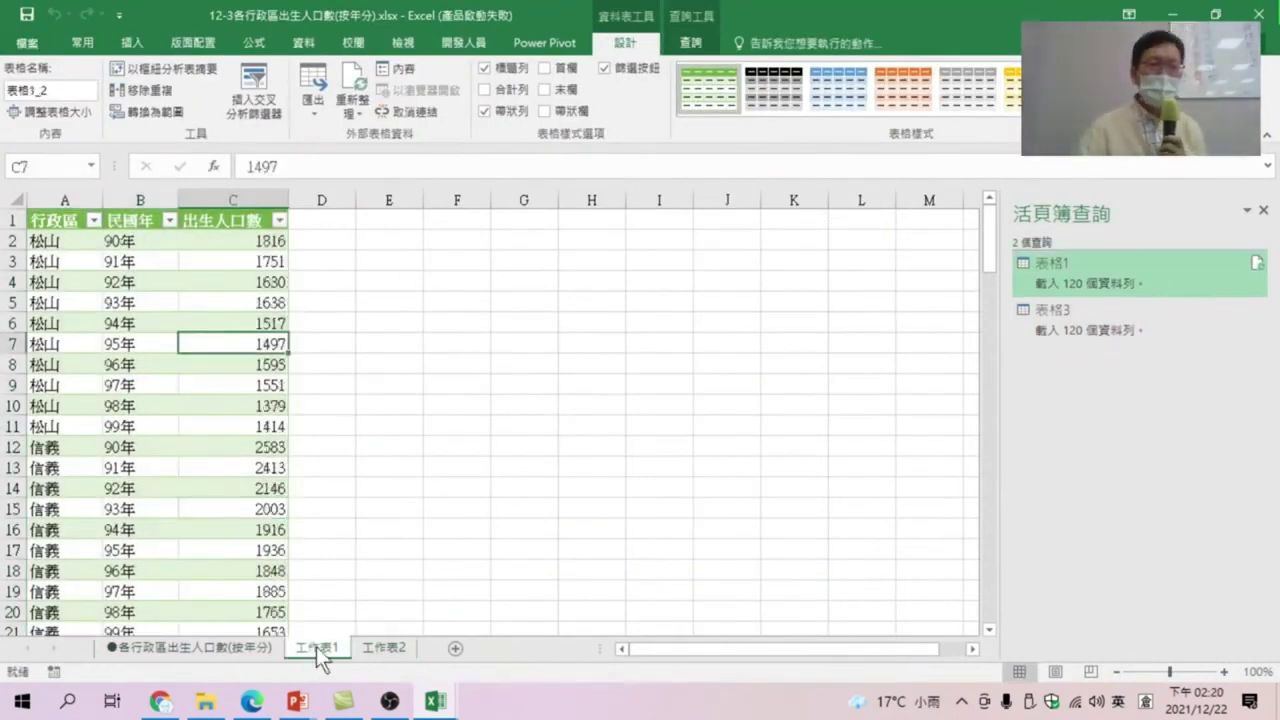
{"action": "left_click", "coordinate": [384, 650]}
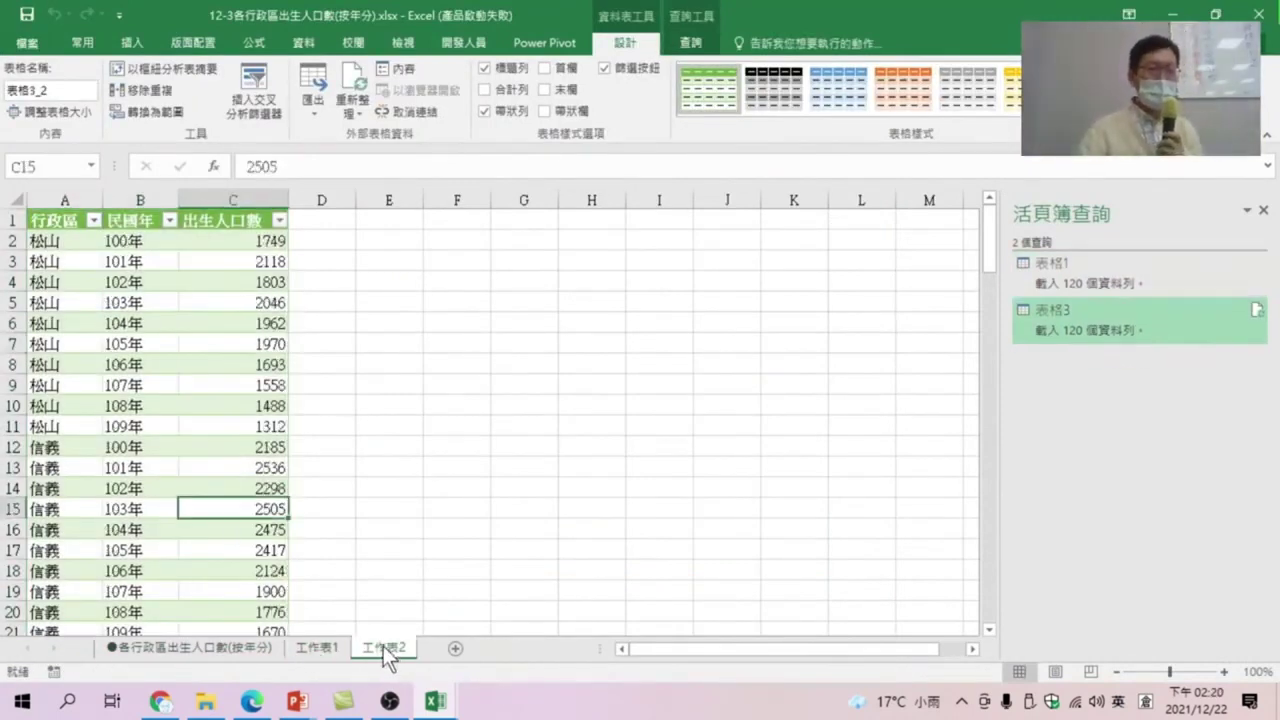
{"action": "left_click", "coordinate": [316, 648]}
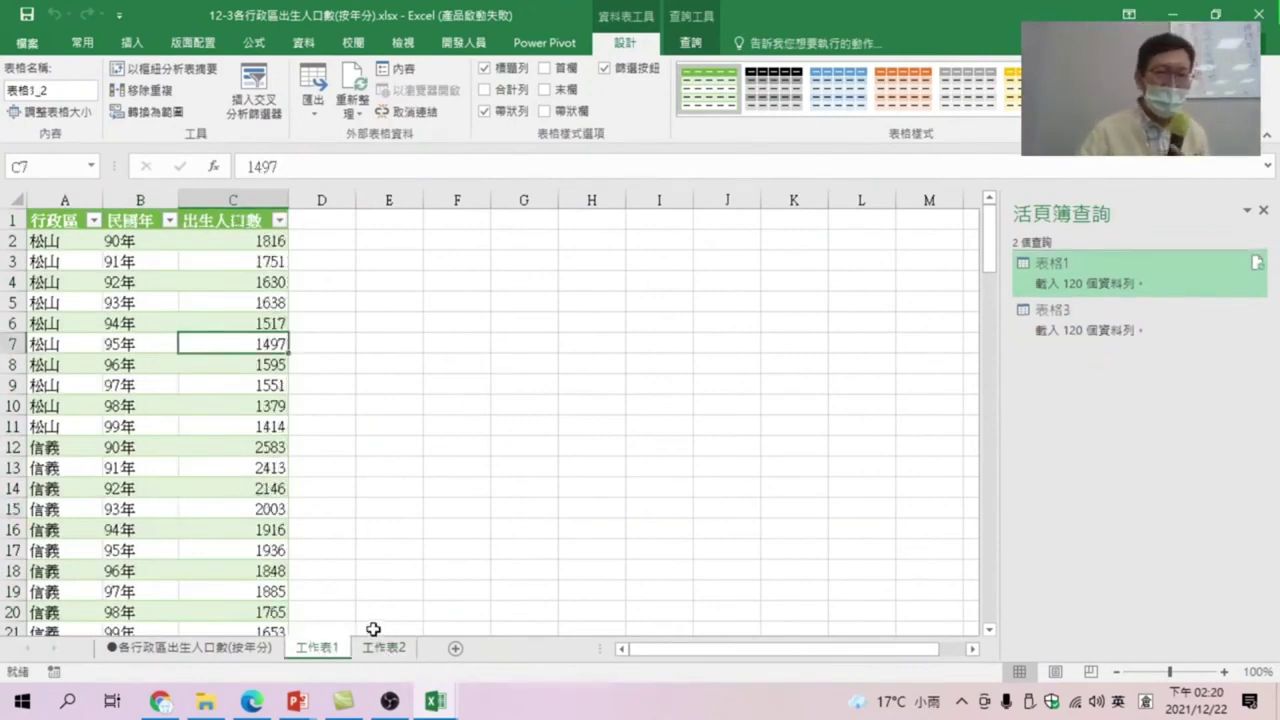
{"action": "left_click", "coordinate": [384, 648]}
{"action": "left_click", "coordinate": [206, 327]}
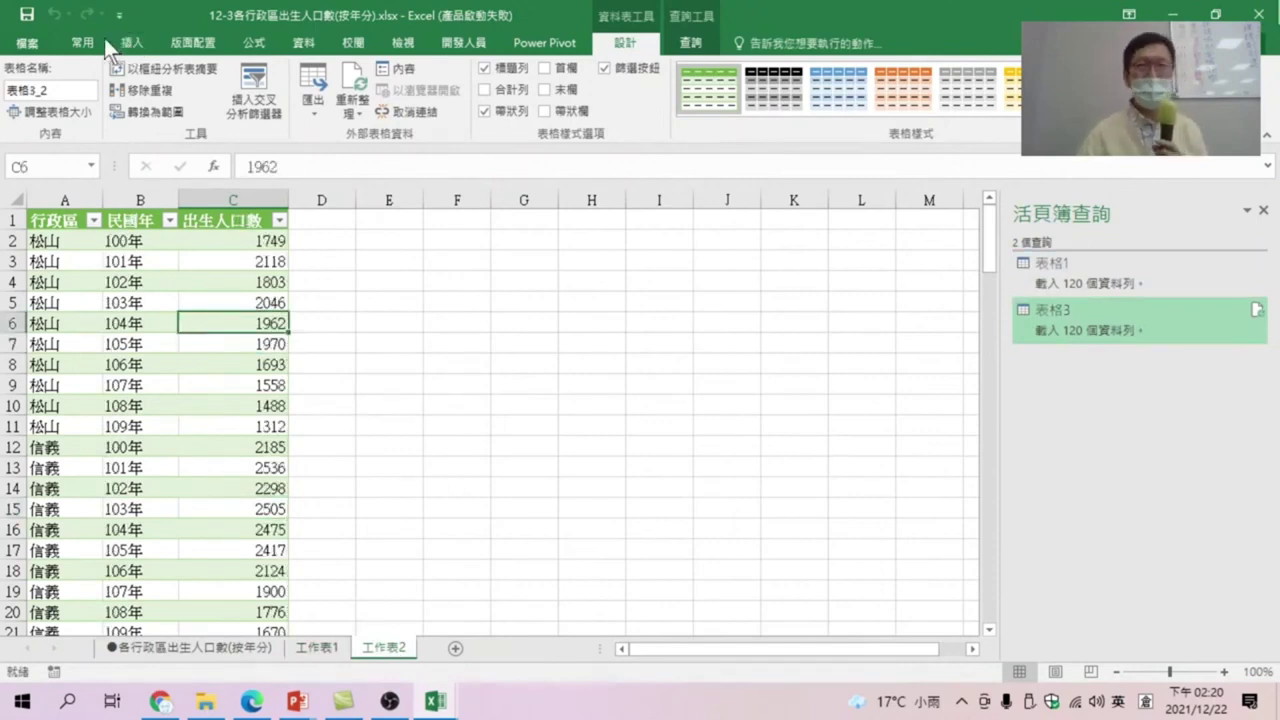
{"action": "left_click", "coordinate": [303, 44]}
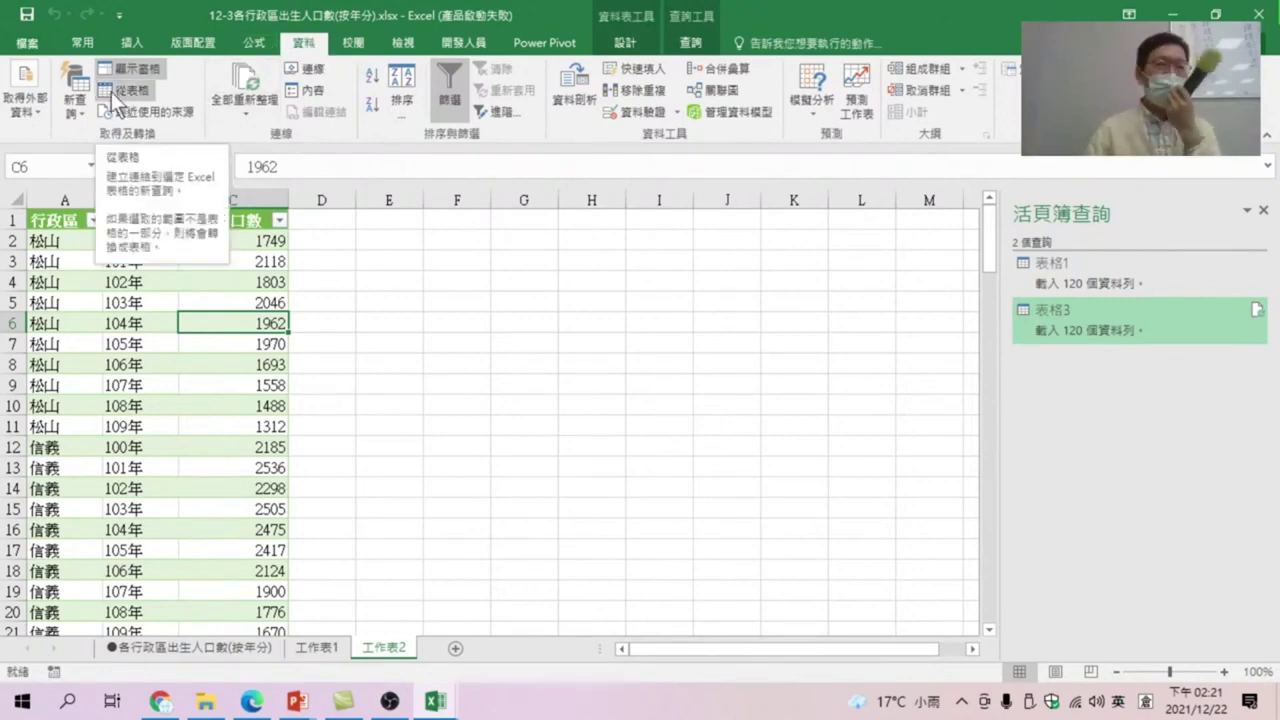
Step: Append 表格3 onto primary table 表格1 as a new Append1 query
{"action": "left_click", "coordinate": [75, 109]}
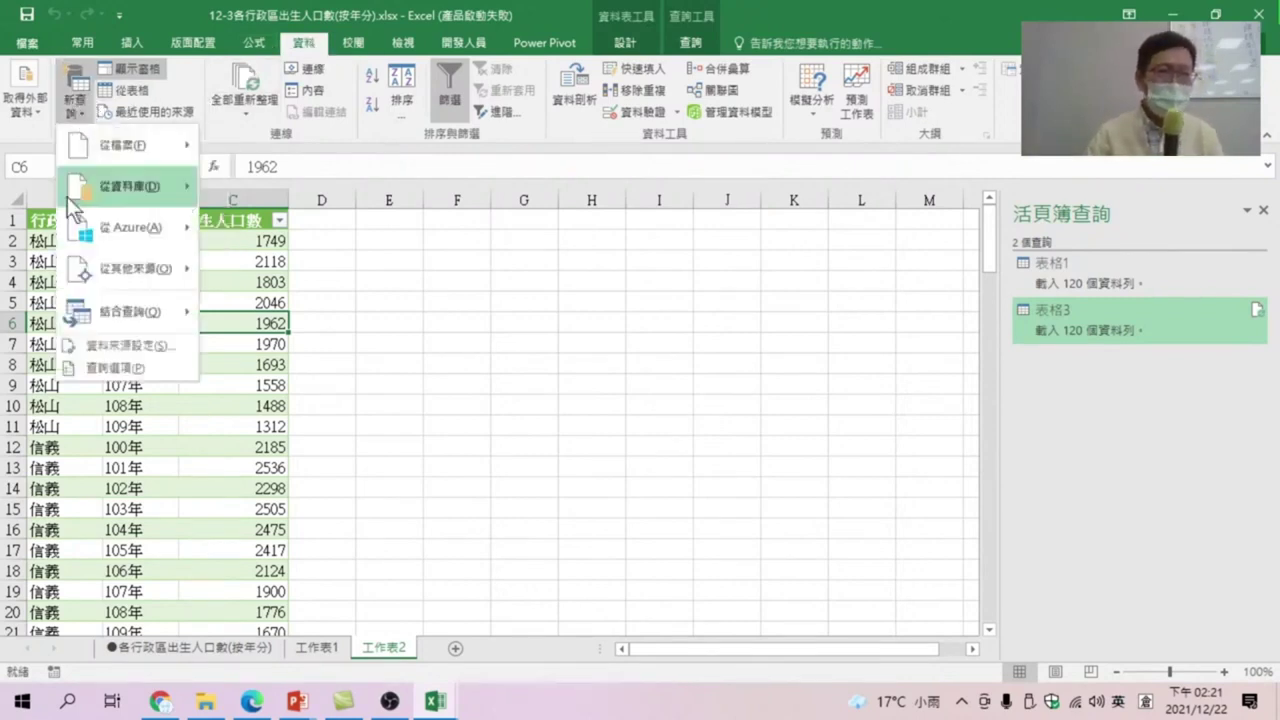
{"action": "mouse_move", "coordinate": [128, 311]}
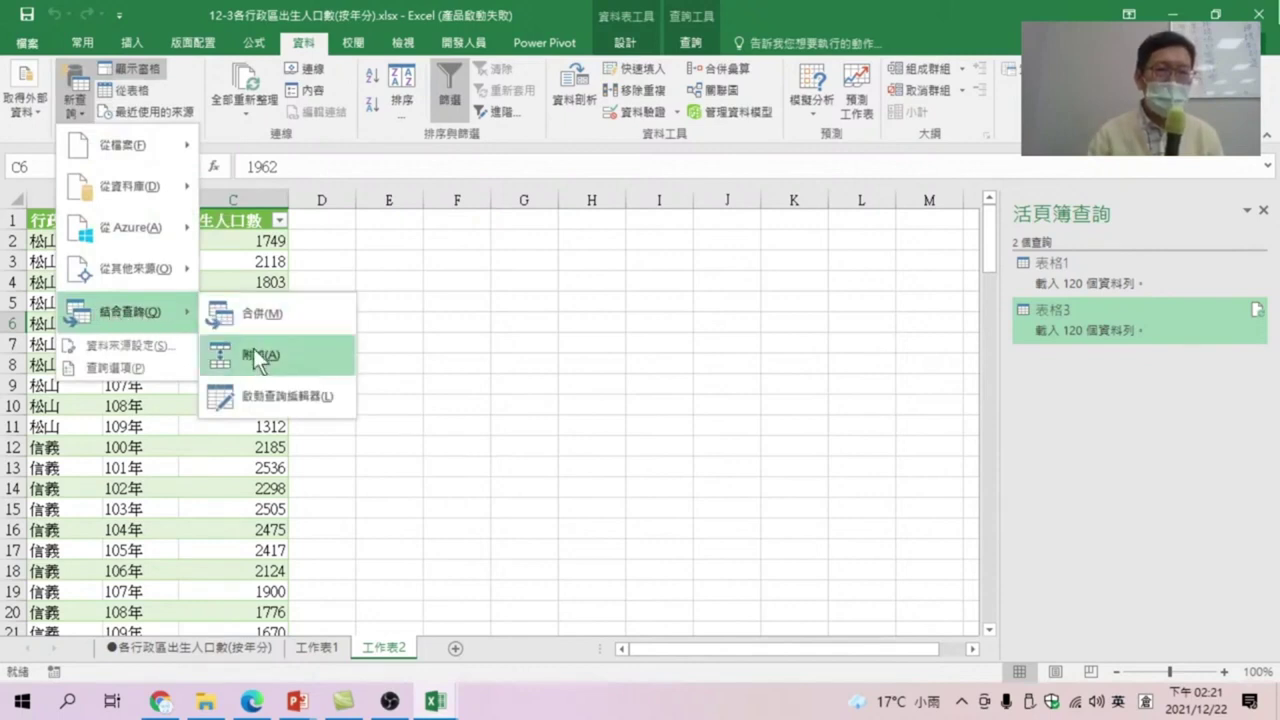
{"action": "left_click", "coordinate": [257, 353]}
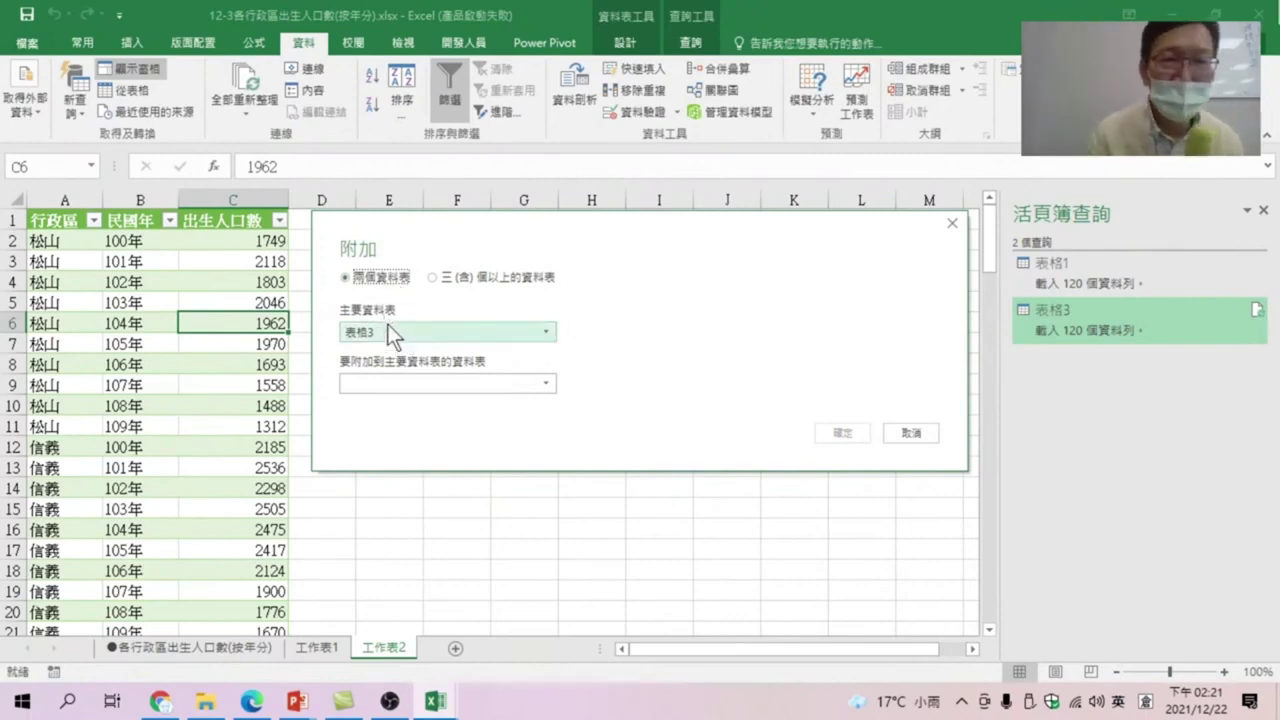
{"action": "left_click", "coordinate": [388, 326]}
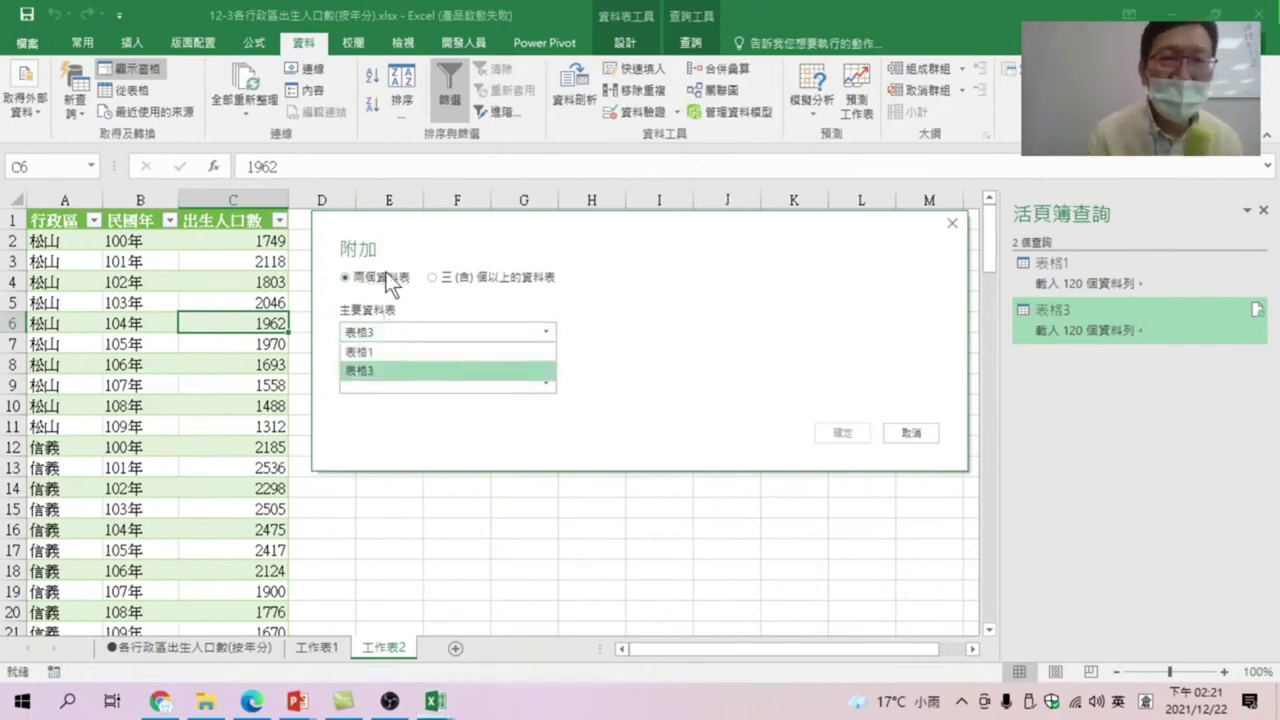
{"action": "left_click", "coordinate": [369, 350]}
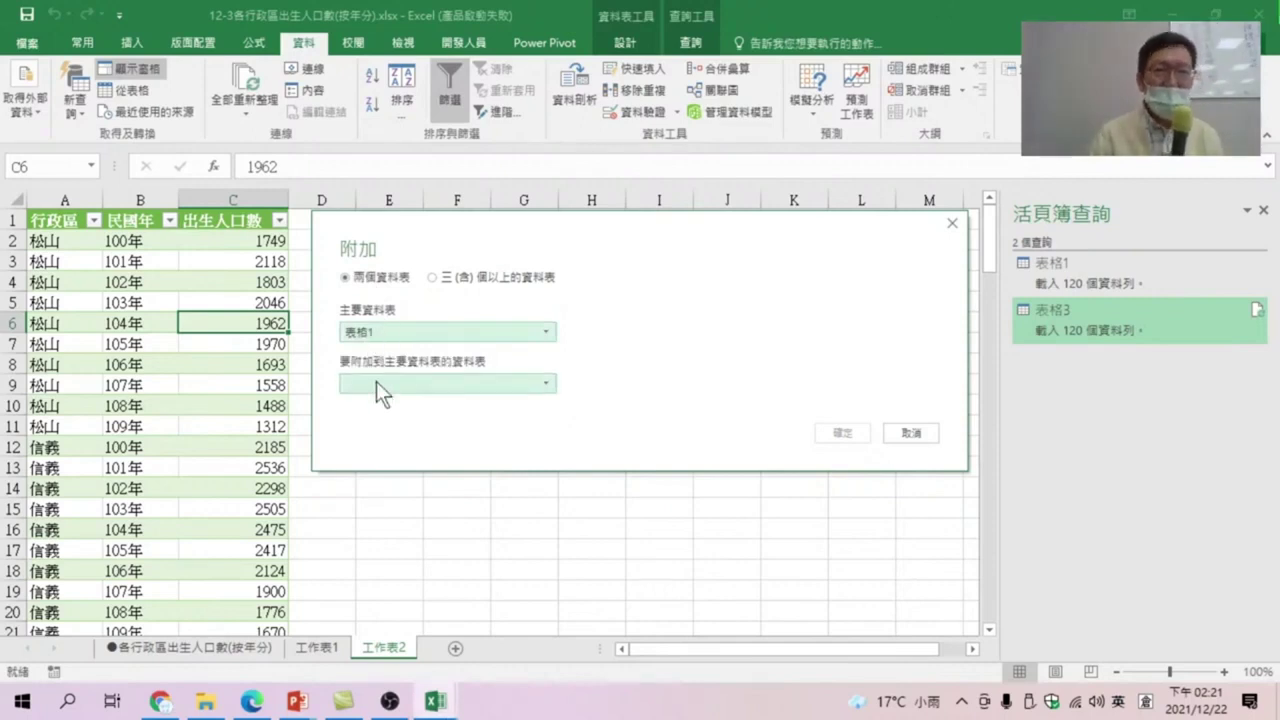
{"action": "left_click", "coordinate": [376, 381]}
{"action": "left_click", "coordinate": [369, 427]}
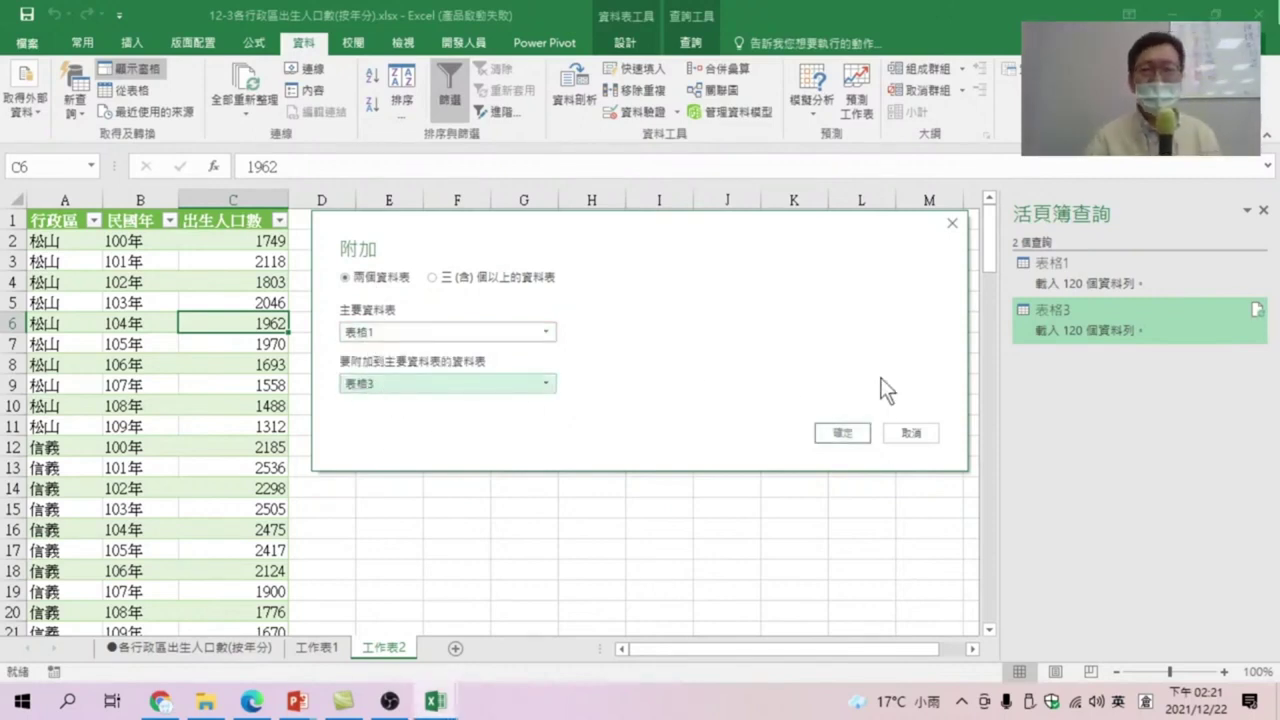
{"action": "left_click", "coordinate": [840, 432]}
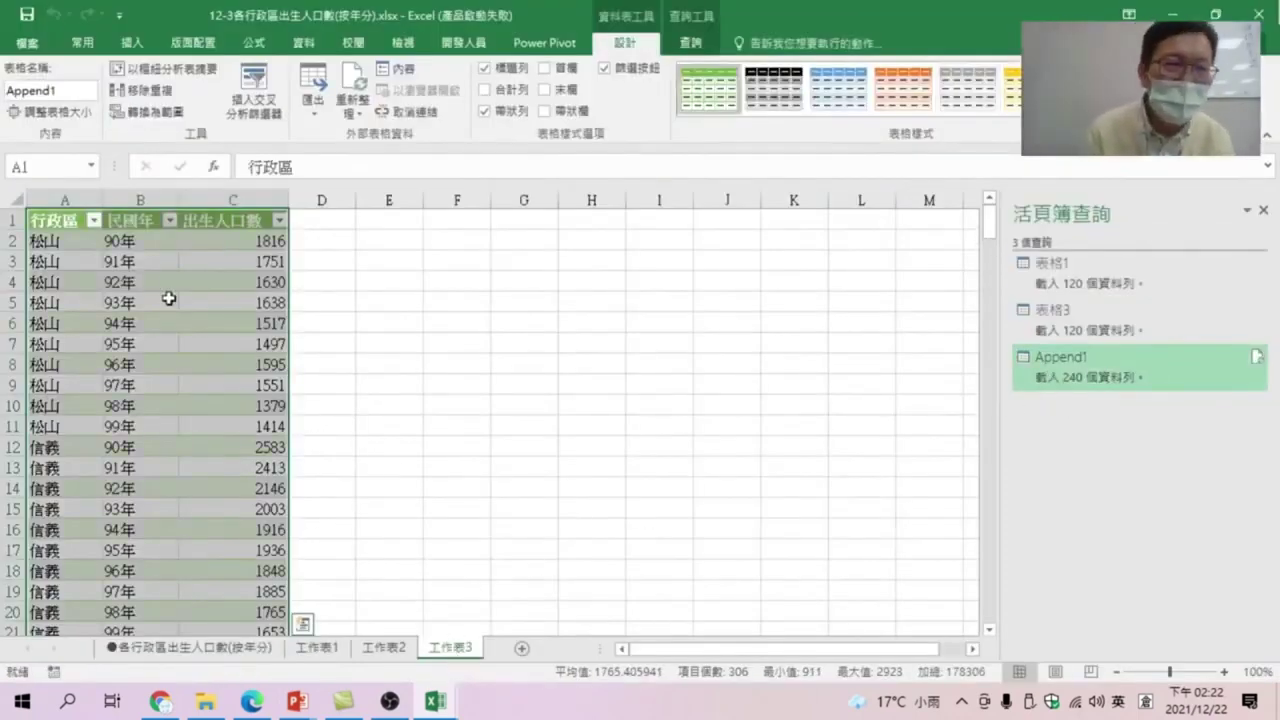
Step: Scroll through the 240-row appended table from cell B2 to check its rows
{"action": "left_click", "coordinate": [127, 239]}
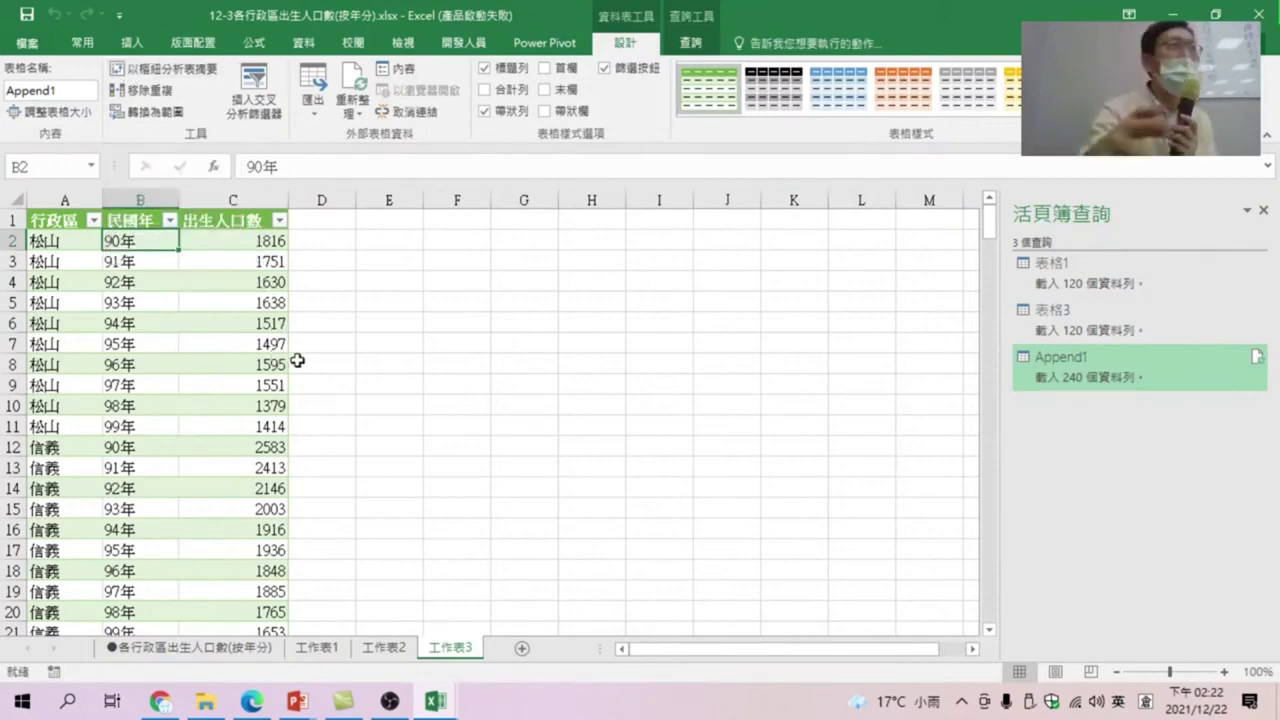
{"action": "scroll", "coordinate": [210, 410], "scroll_direction": "down", "scroll_amount": 2}
{"action": "scroll", "coordinate": [210, 414], "scroll_direction": "down", "scroll_amount": 1}
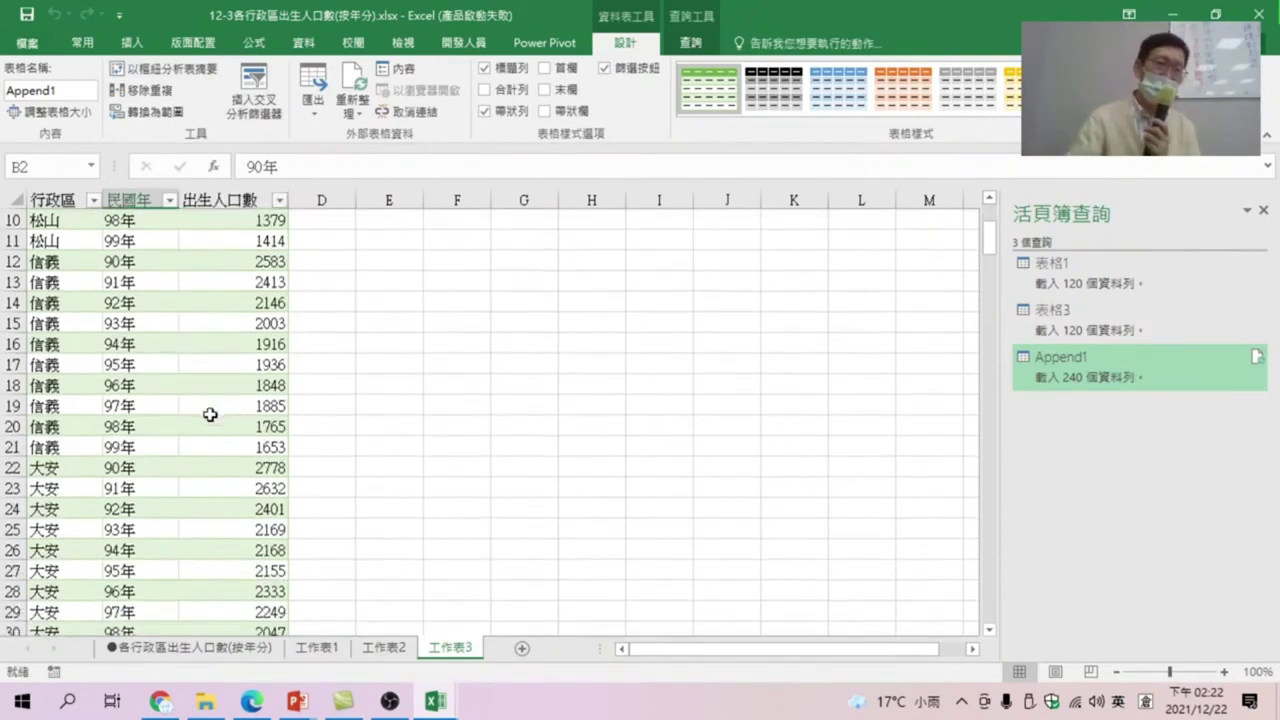
{"action": "scroll", "coordinate": [205, 408], "scroll_direction": "up", "scroll_amount": 1}
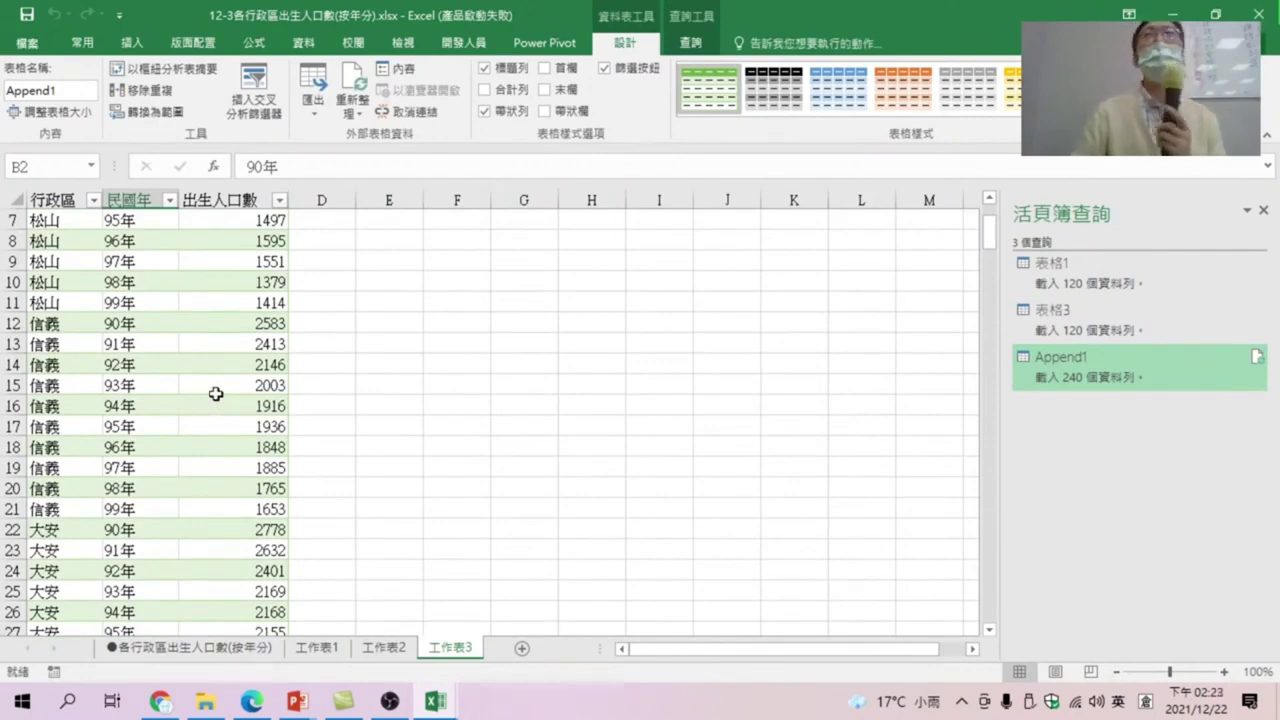
{"action": "scroll", "coordinate": [215, 394], "scroll_direction": "down", "scroll_amount": 2}
{"action": "scroll", "coordinate": [215, 396], "scroll_direction": "down", "scroll_amount": 2}
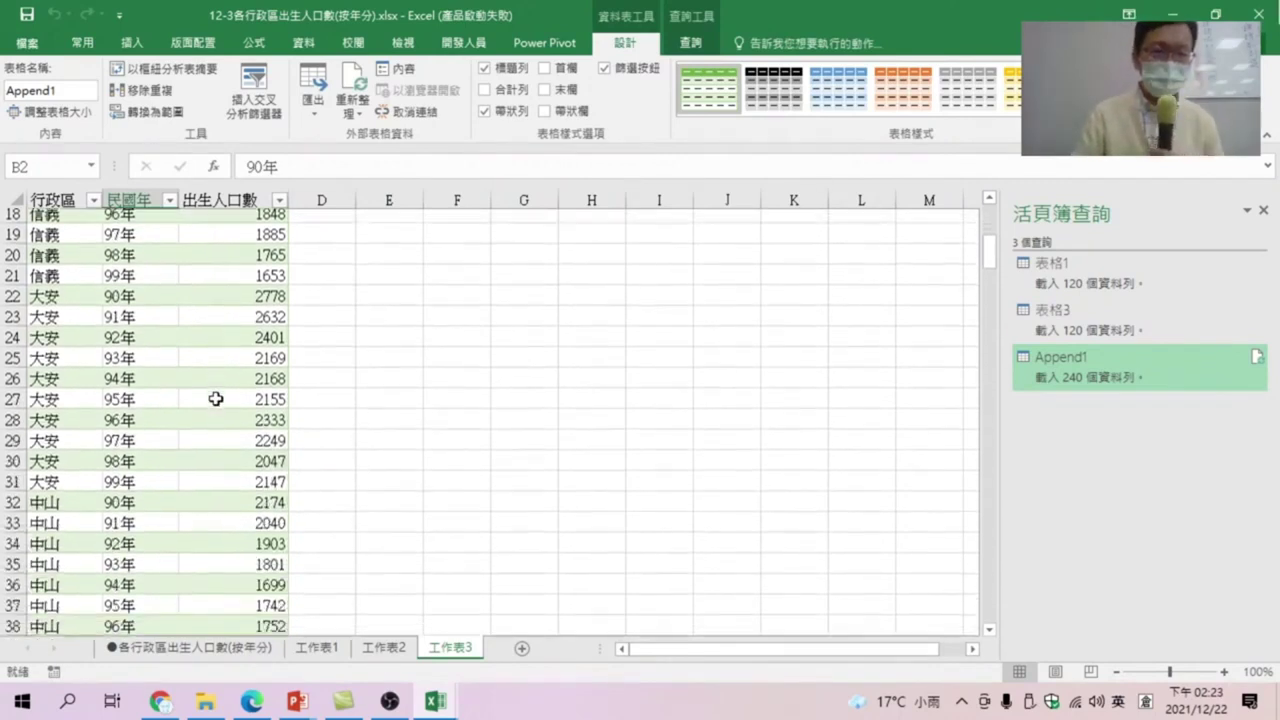
{"action": "scroll", "coordinate": [214, 400], "scroll_direction": "down", "scroll_amount": 2}
{"action": "scroll", "coordinate": [215, 400], "scroll_direction": "down", "scroll_amount": 2}
{"action": "scroll", "coordinate": [214, 400], "scroll_direction": "down", "scroll_amount": 4}
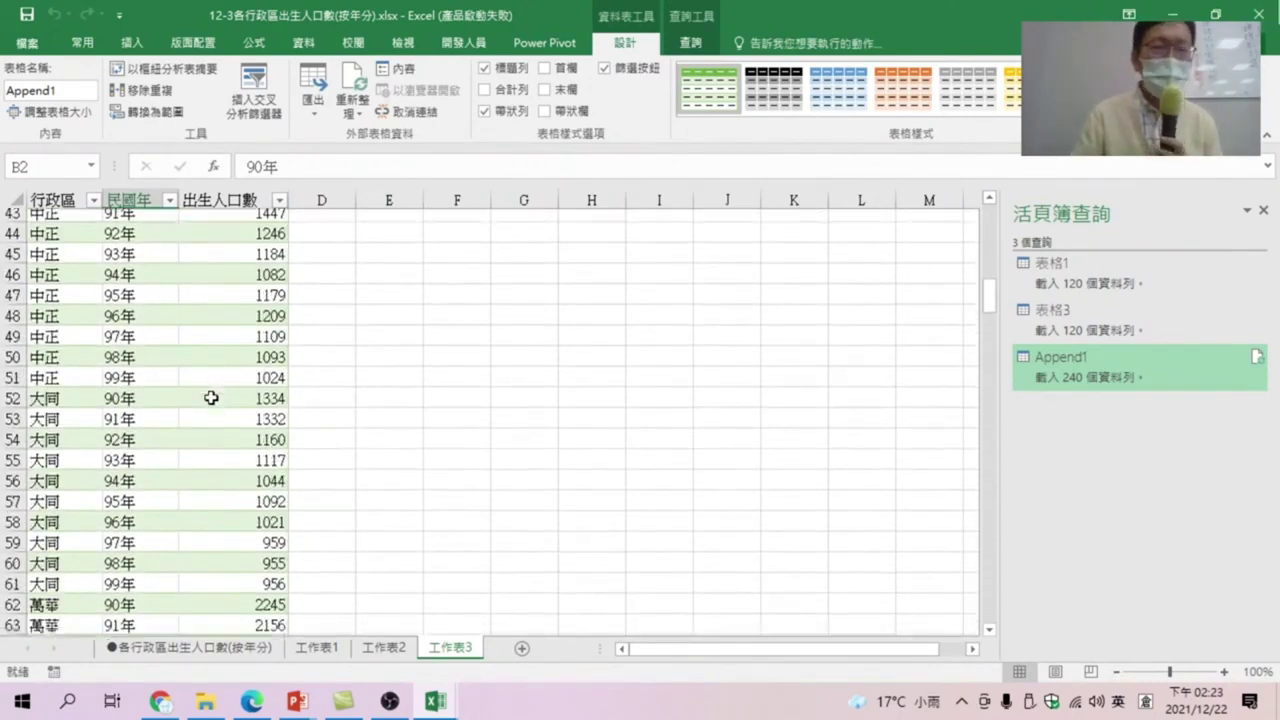
{"action": "scroll", "coordinate": [212, 399], "scroll_direction": "down", "scroll_amount": 4}
{"action": "scroll", "coordinate": [210, 400], "scroll_direction": "down", "scroll_amount": 12}
{"action": "scroll", "coordinate": [205, 420], "scroll_direction": "down", "scroll_amount": 8}
{"action": "scroll", "coordinate": [197, 443], "scroll_direction": "down", "scroll_amount": 6}
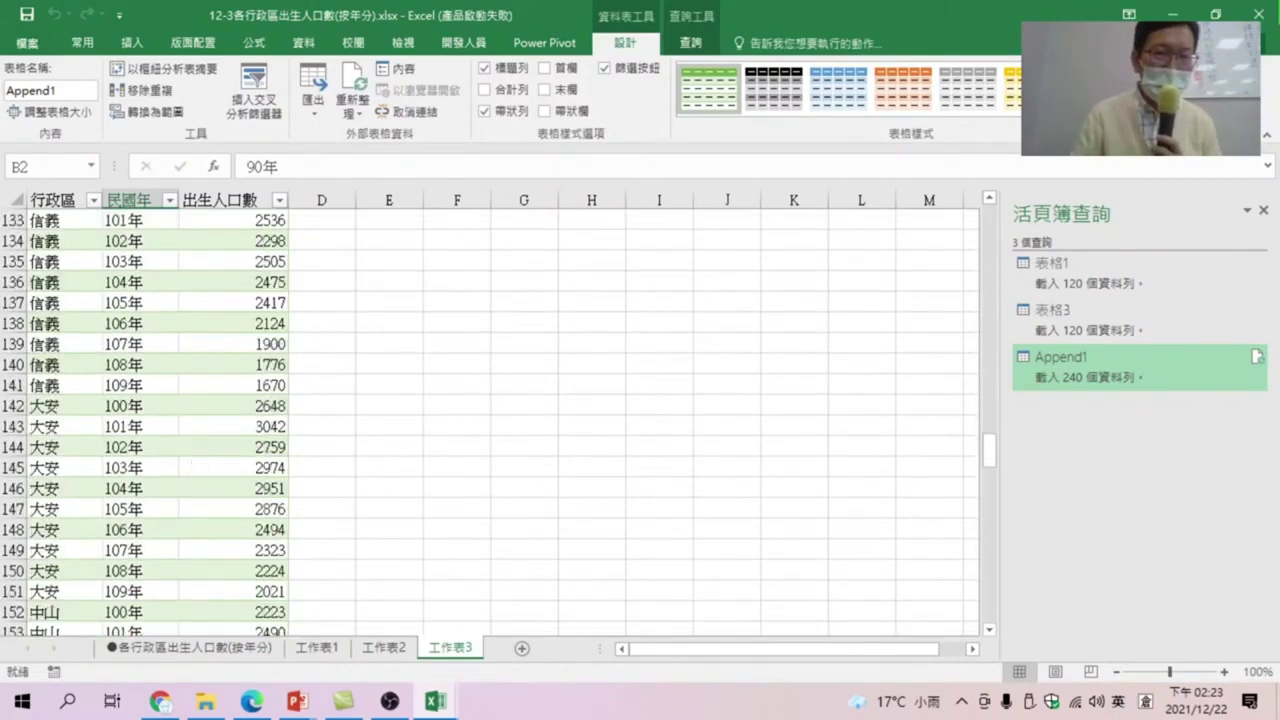
{"action": "scroll", "coordinate": [78, 388], "scroll_direction": "up", "scroll_amount": 6}
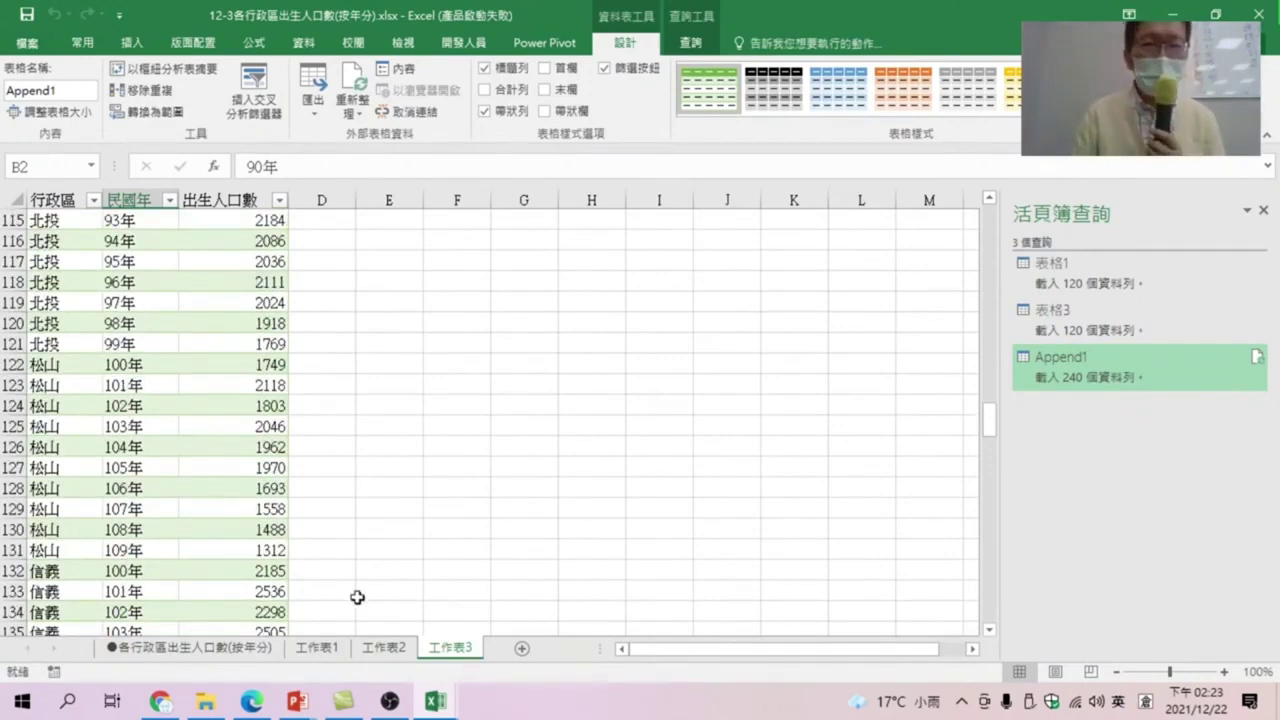
Step: Rename the 工作表3 sheet to 出生人口數
{"action": "double_click", "coordinate": [451, 648]}
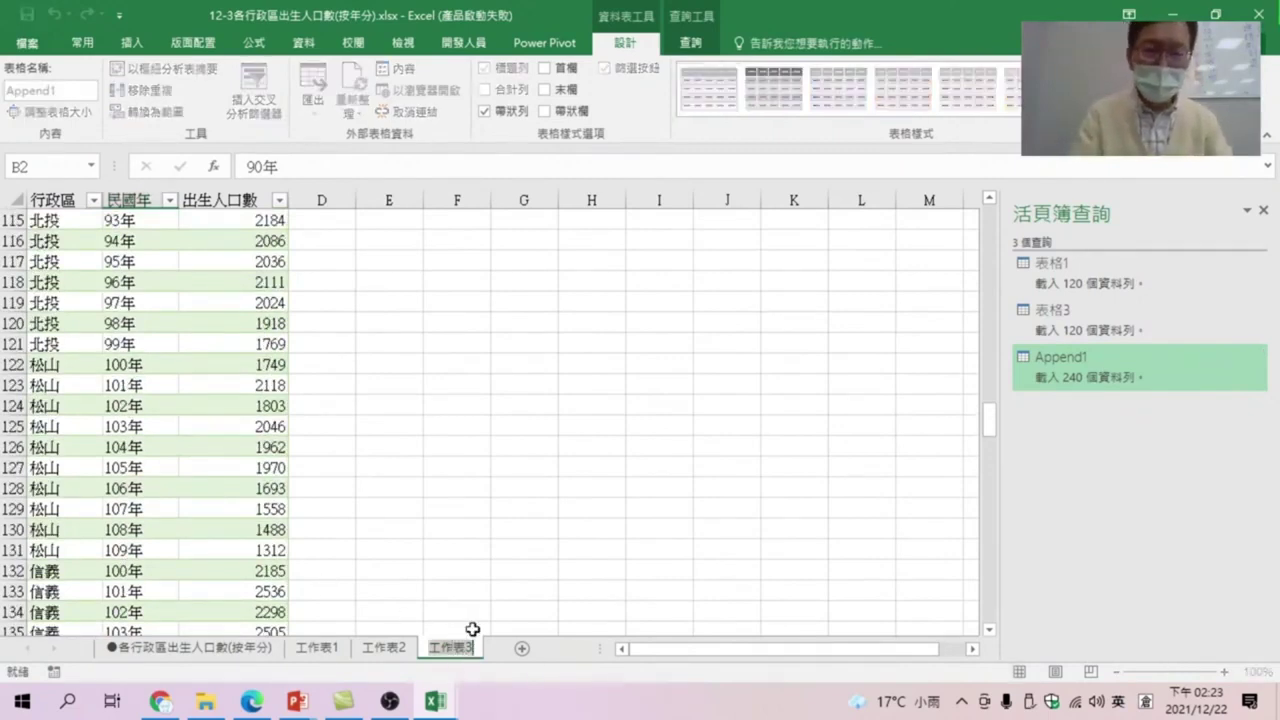
{"action": "type", "text": "出"}
{"action": "key", "text": "Down"}
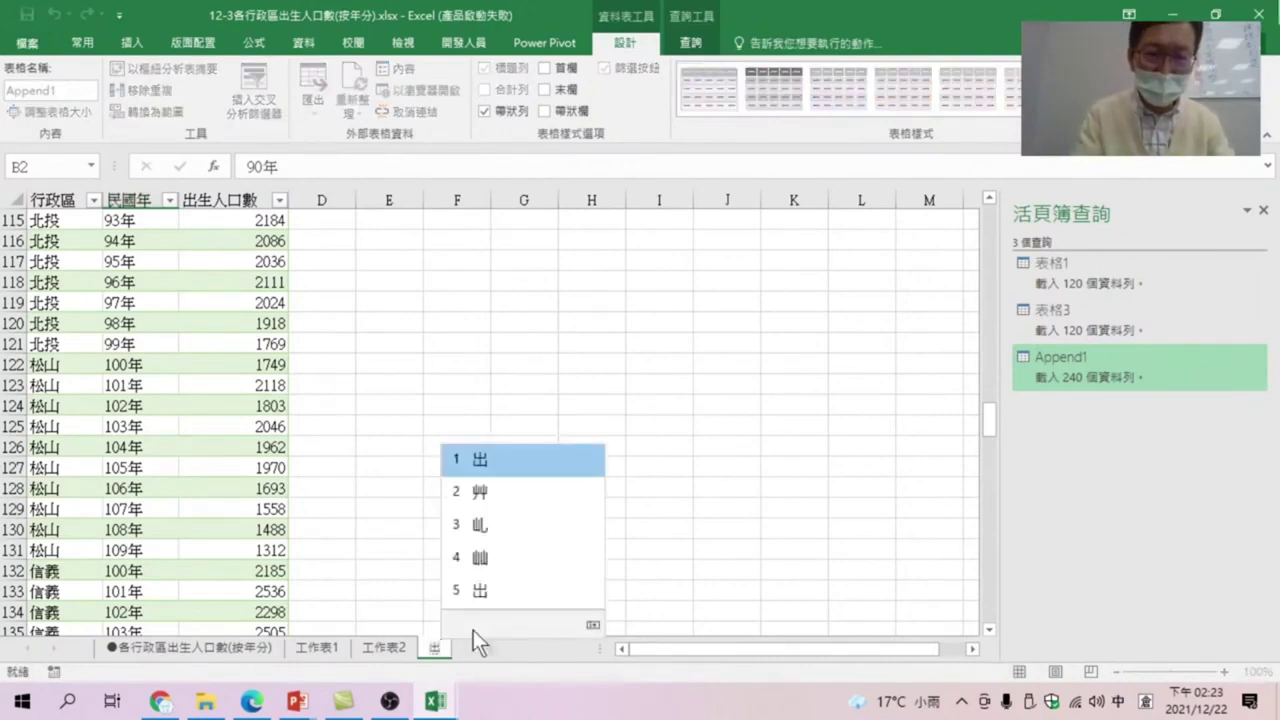
{"action": "type", "text": "生人口數"}
{"action": "key", "text": "Return"}
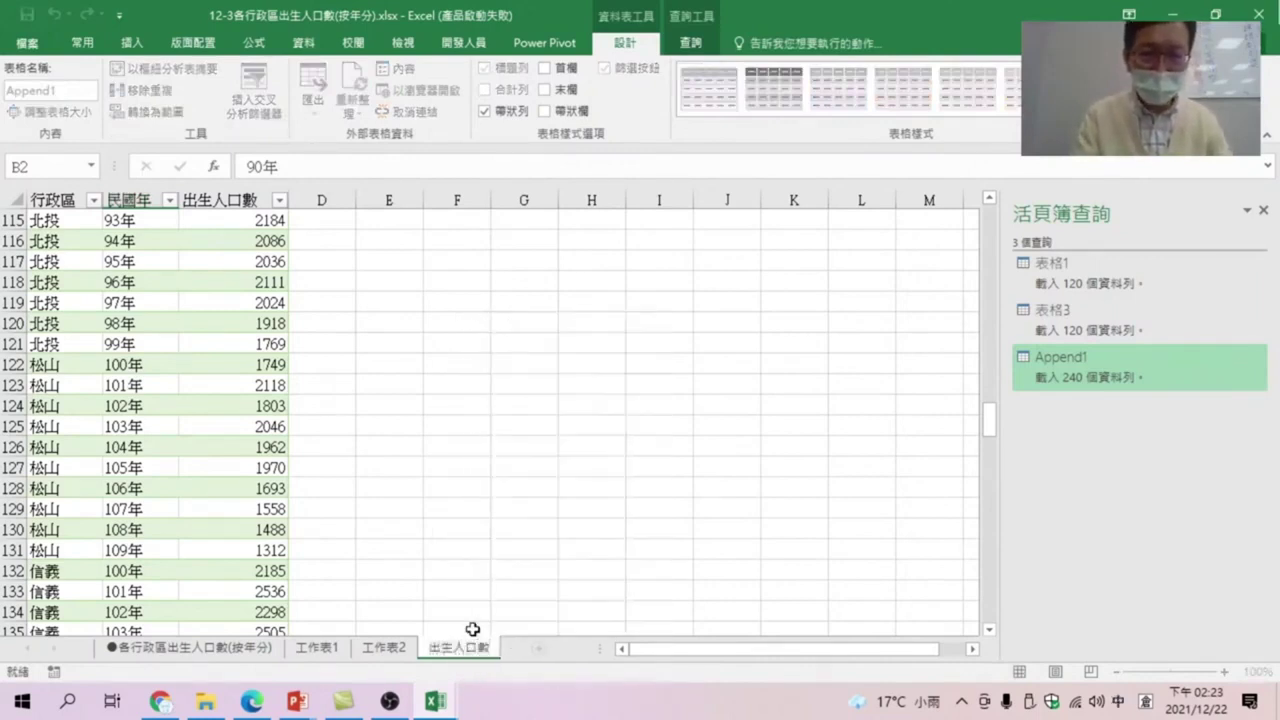
Step: Move the 出生人口數 sheet to the end of 20211222_People2.xlsx
{"action": "right_click", "coordinate": [461, 648]}
{"action": "mouse_move", "coordinate": [532, 562]}
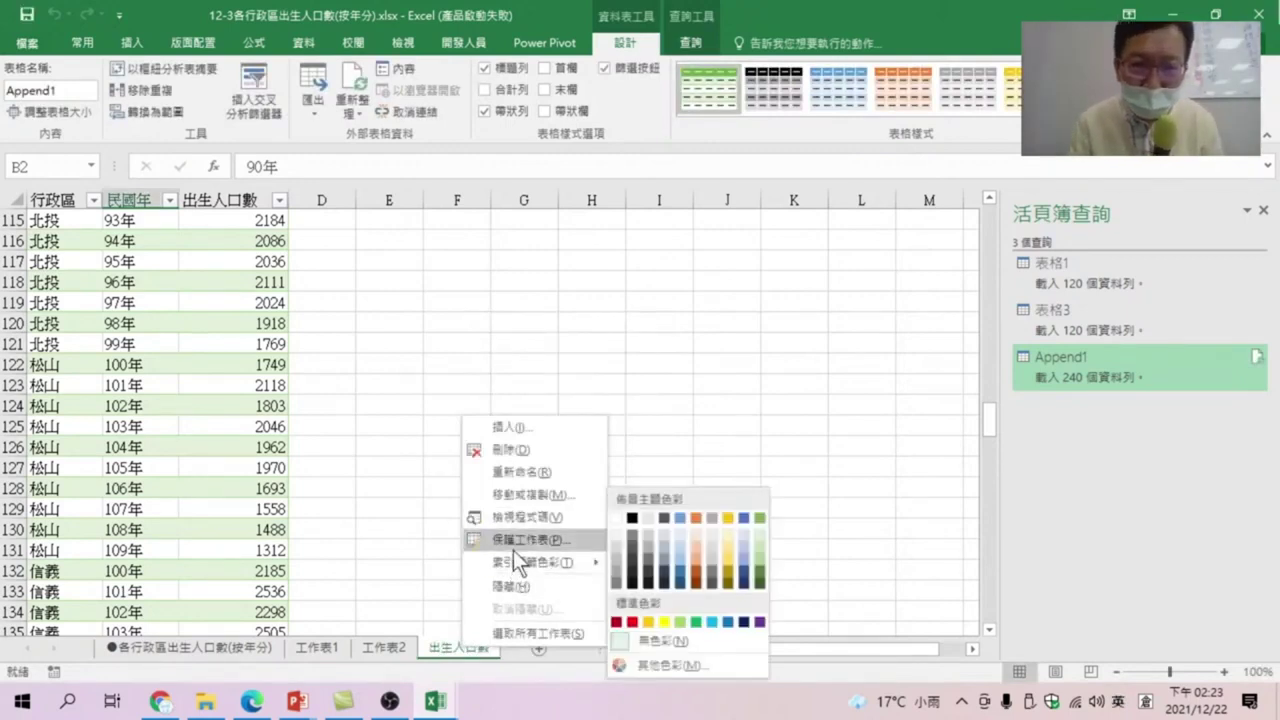
{"action": "left_click", "coordinate": [530, 495]}
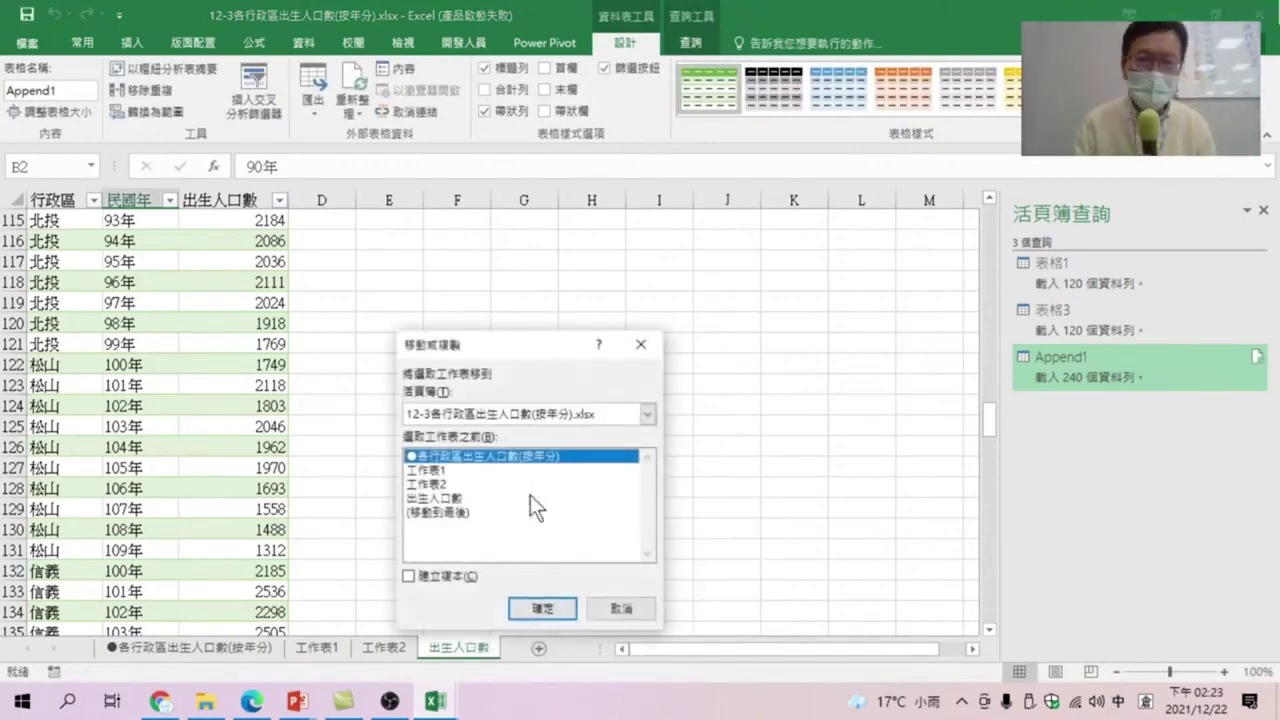
{"action": "left_click", "coordinate": [476, 412]}
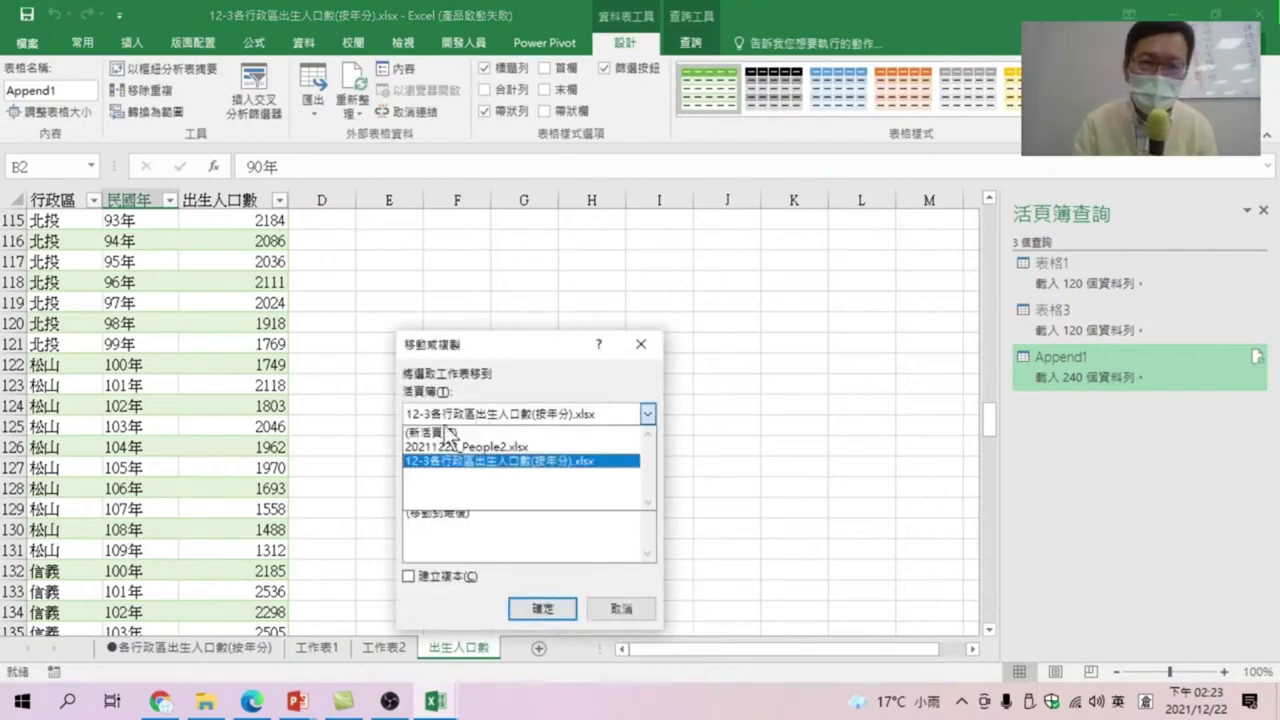
{"action": "left_click", "coordinate": [455, 411]}
{"action": "left_click", "coordinate": [455, 411]}
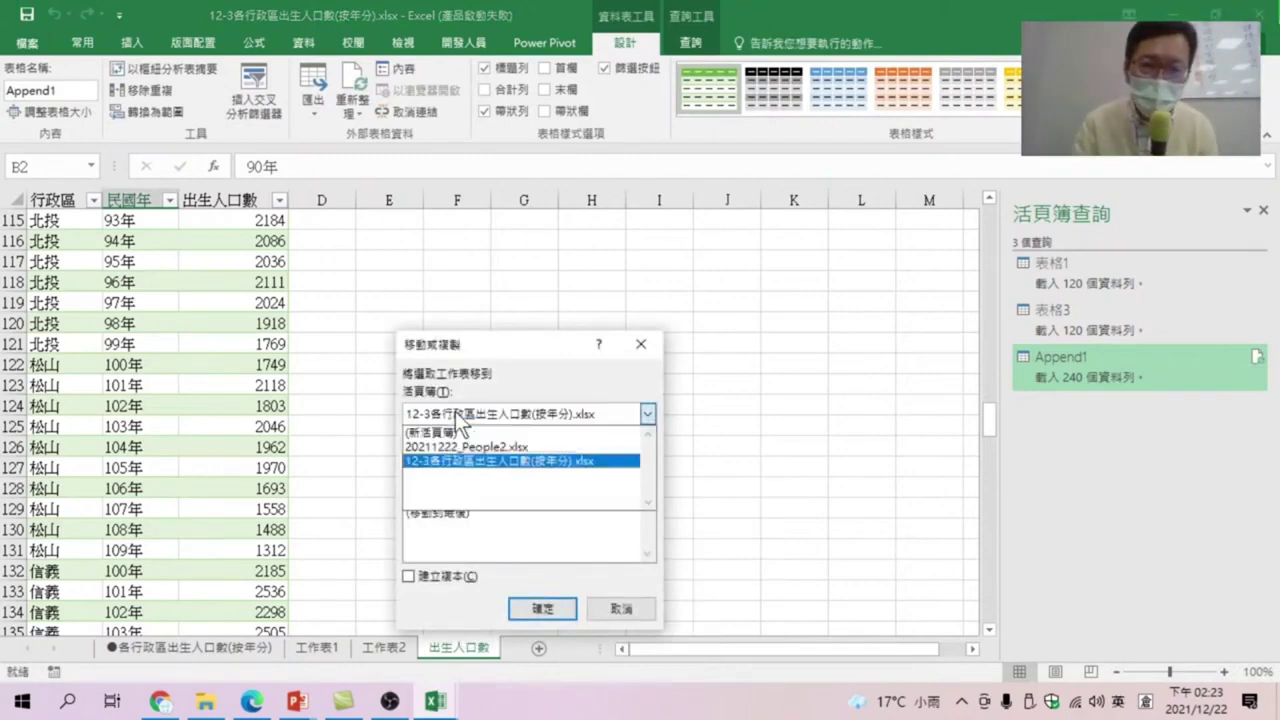
{"action": "left_click", "coordinate": [459, 449]}
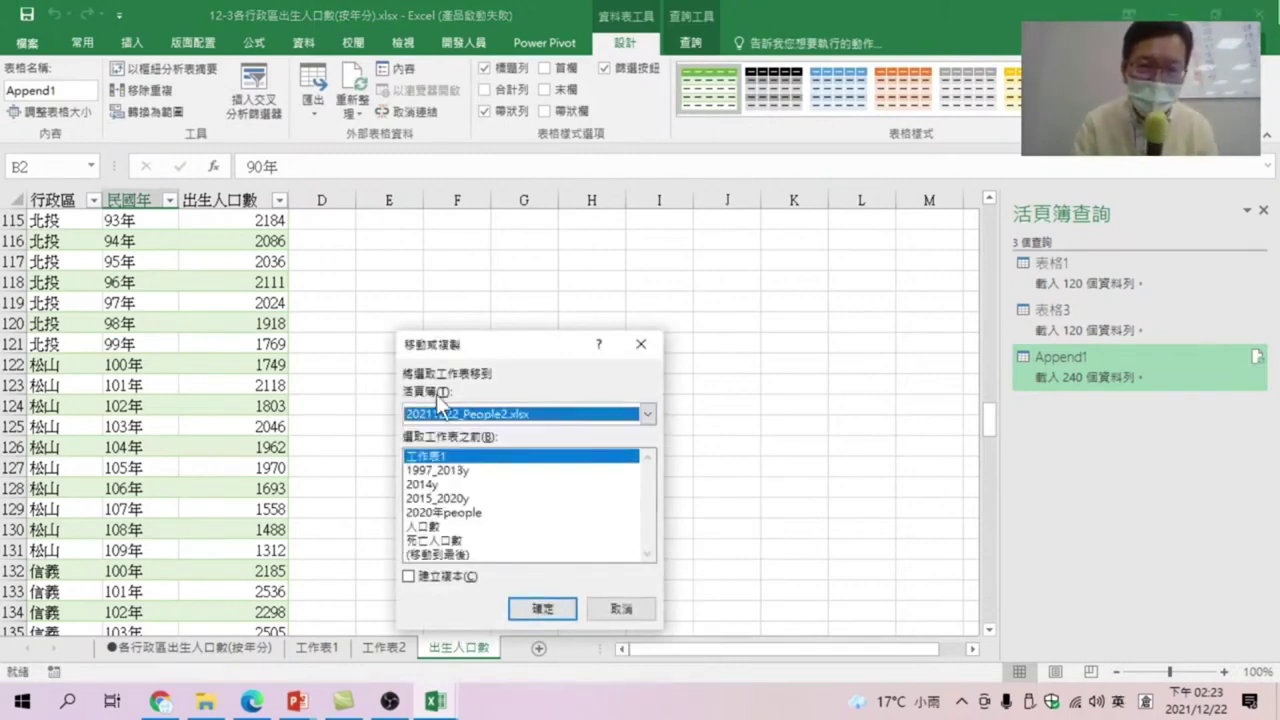
{"action": "left_click", "coordinate": [438, 554]}
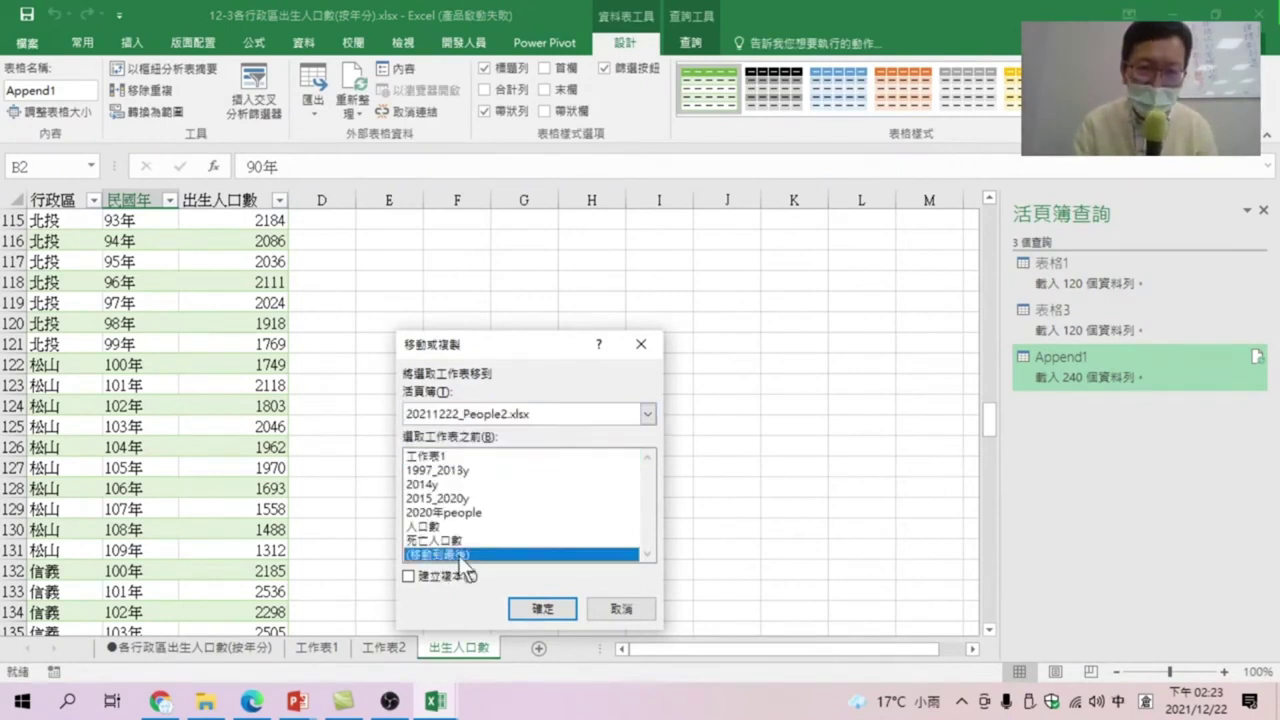
{"action": "left_click", "coordinate": [541, 609]}
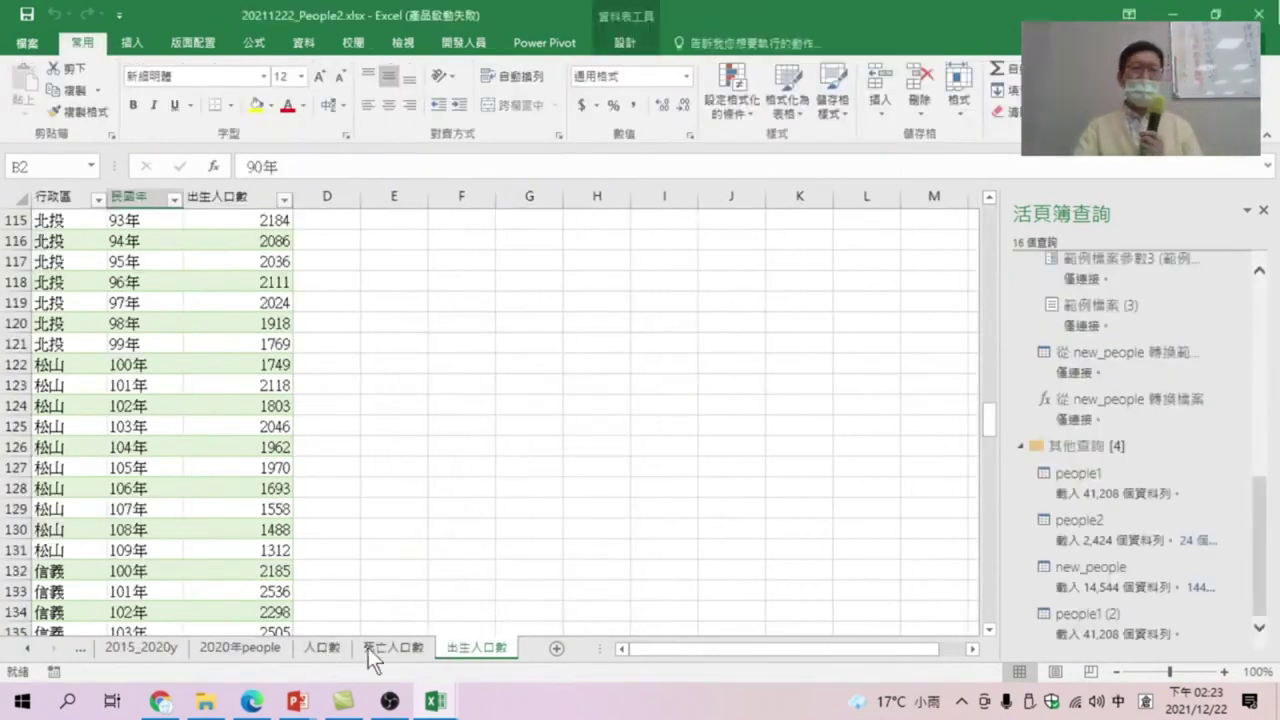
Step: Close 12-3各行政區出生人口數(按年分).xlsx, returning to 20211222_People2.xlsx at cell C8
{"action": "scroll", "coordinate": [292, 403], "scroll_direction": "up", "scroll_amount": 15}
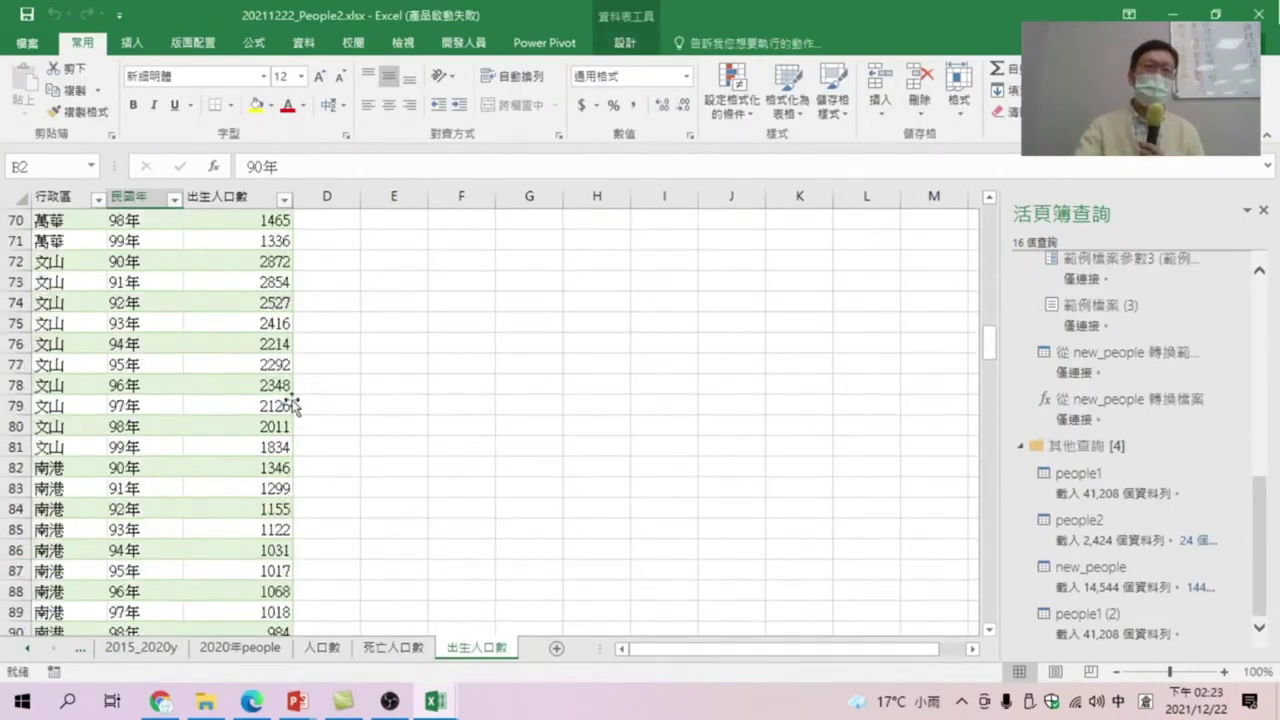
{"action": "scroll", "coordinate": [292, 403], "scroll_direction": "up", "scroll_amount": 15}
{"action": "scroll", "coordinate": [226, 408], "scroll_direction": "up", "scroll_amount": 7}
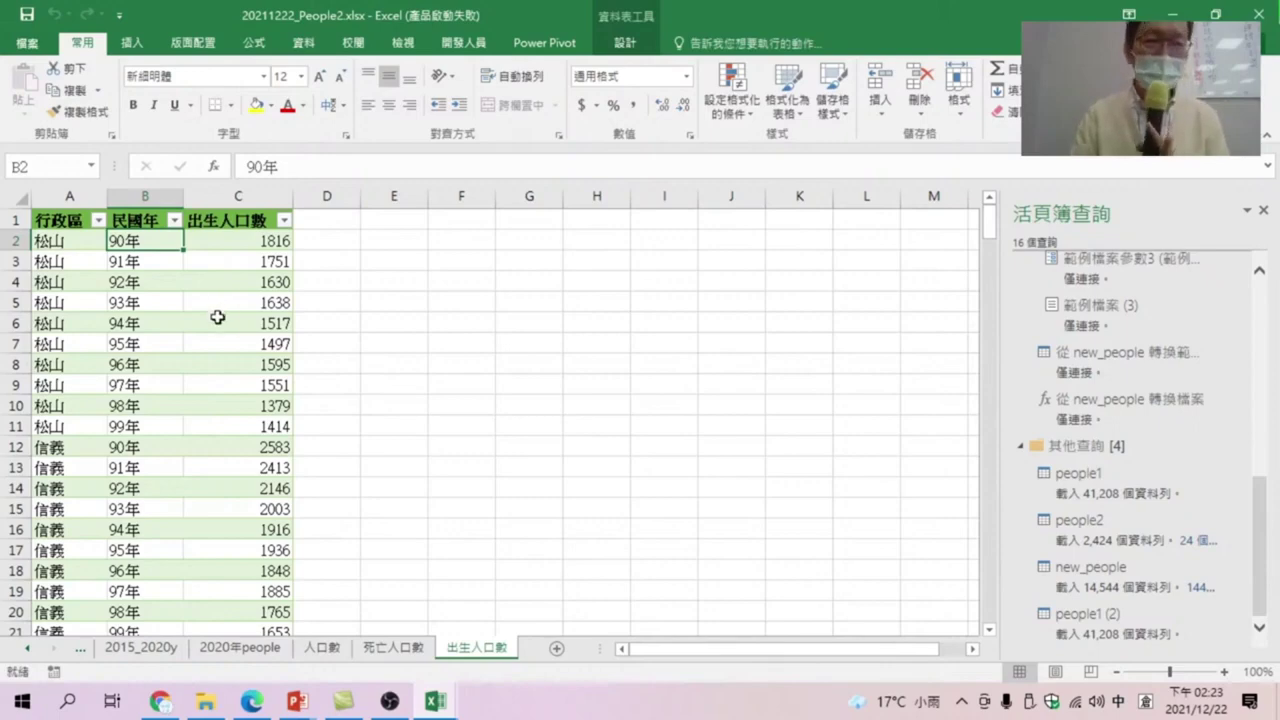
{"action": "mouse_move", "coordinate": [434, 701]}
{"action": "left_click", "coordinate": [526, 636]}
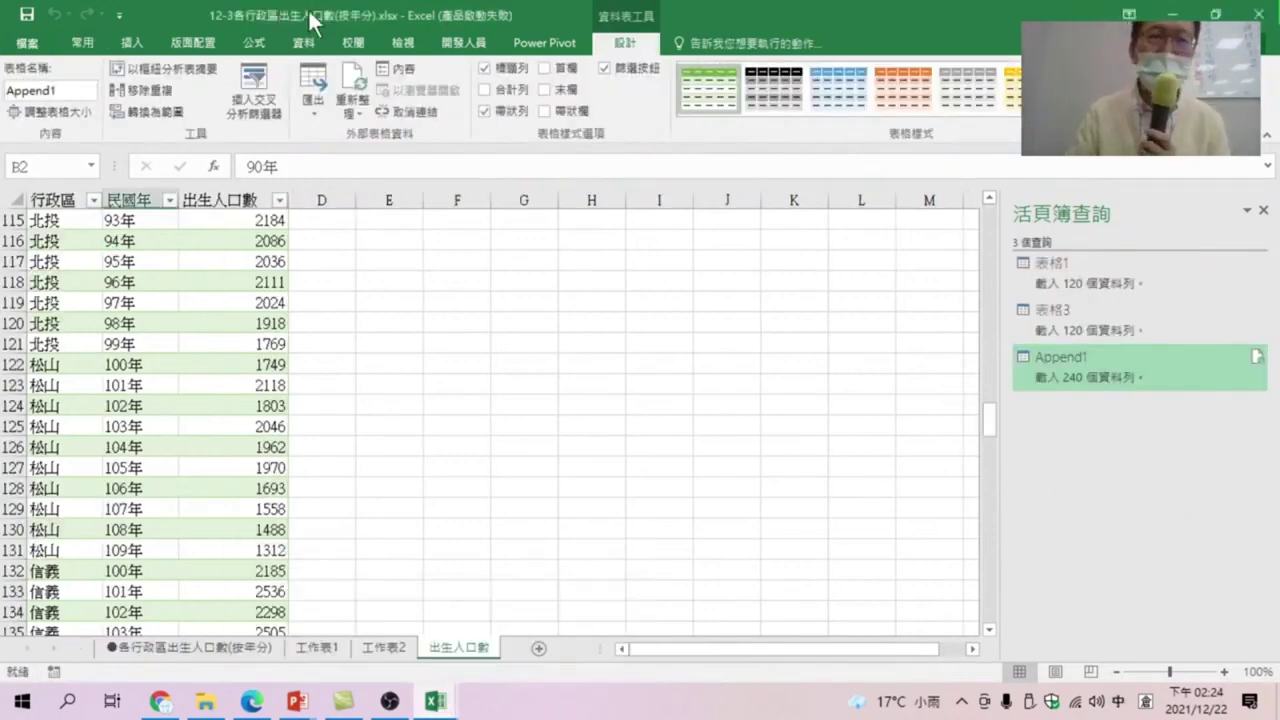
{"action": "left_click", "coordinate": [1262, 16]}
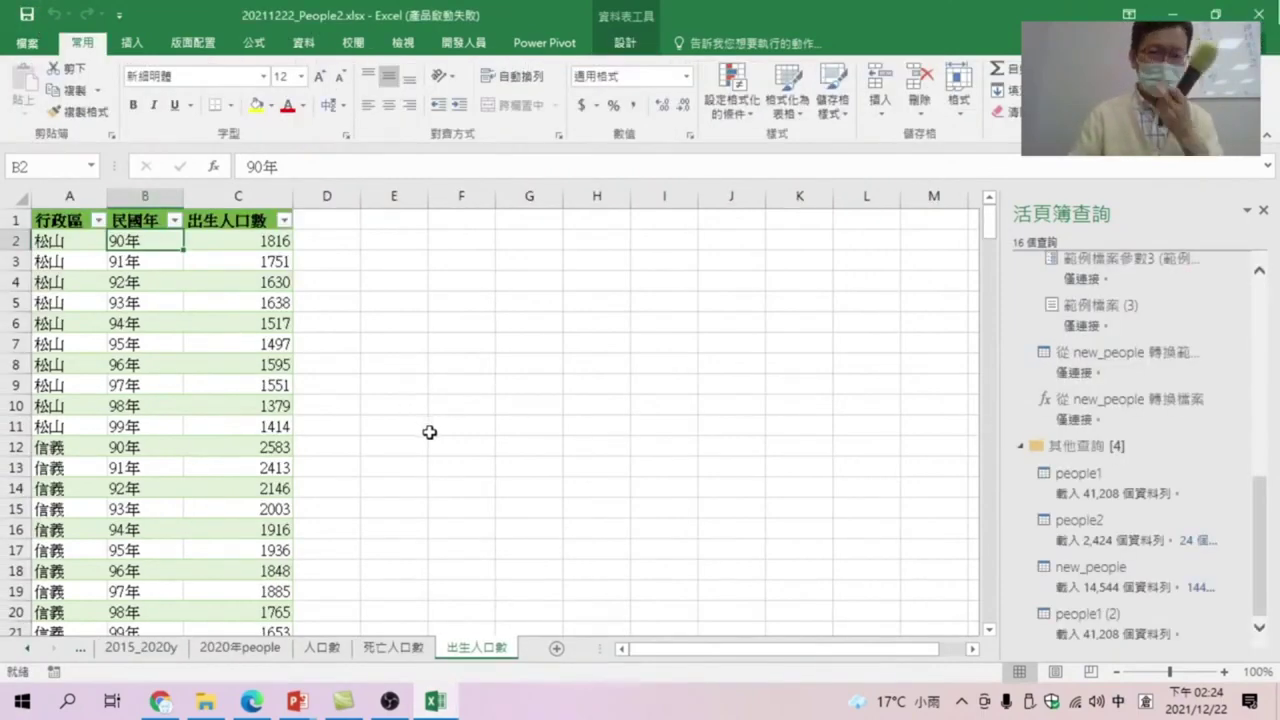
{"action": "left_click", "coordinate": [267, 366]}
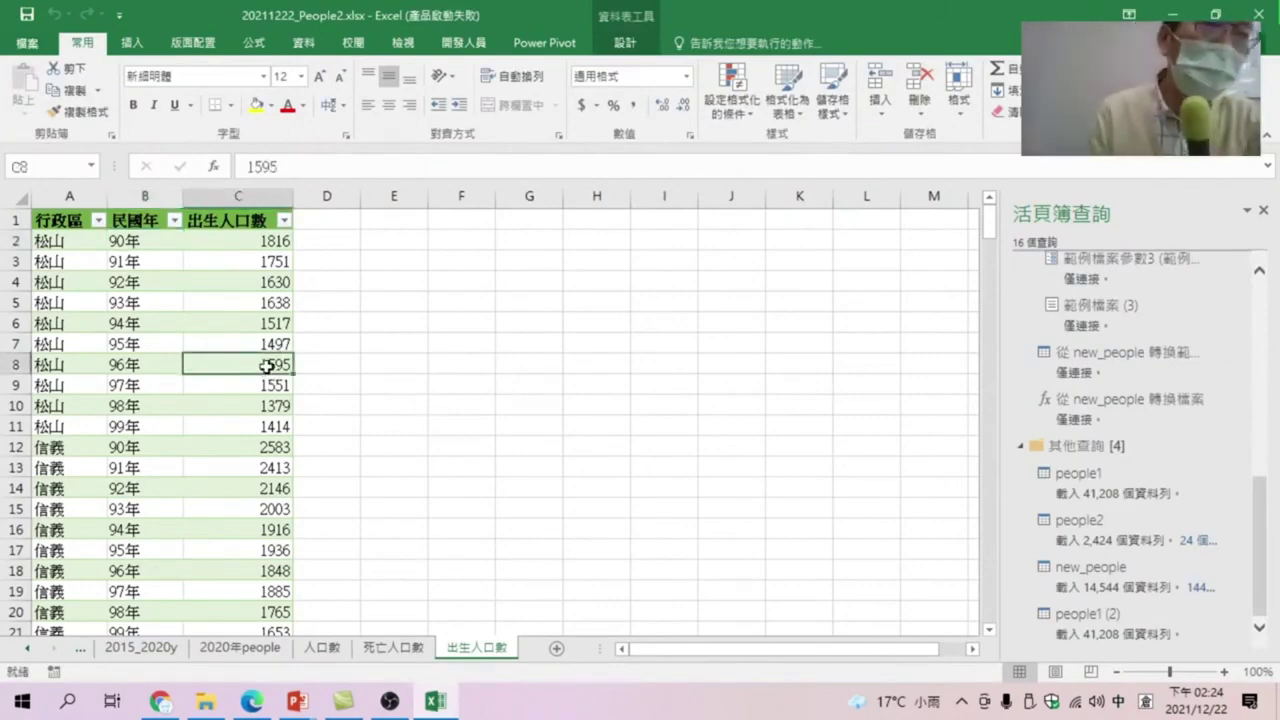